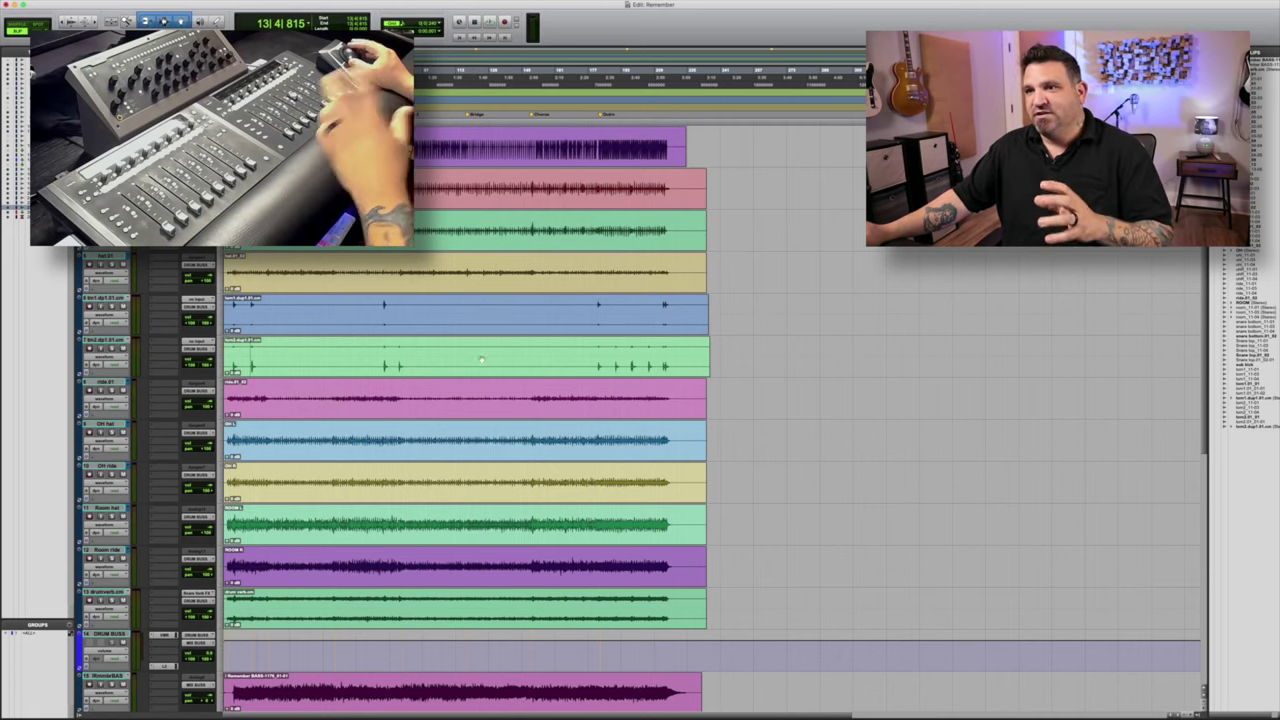
# Step: Open the VU Meter insert on the MIX BUSS track and park its window in the empty area beside the drum clips
pyautogui.scroll(-5, 194, 630)
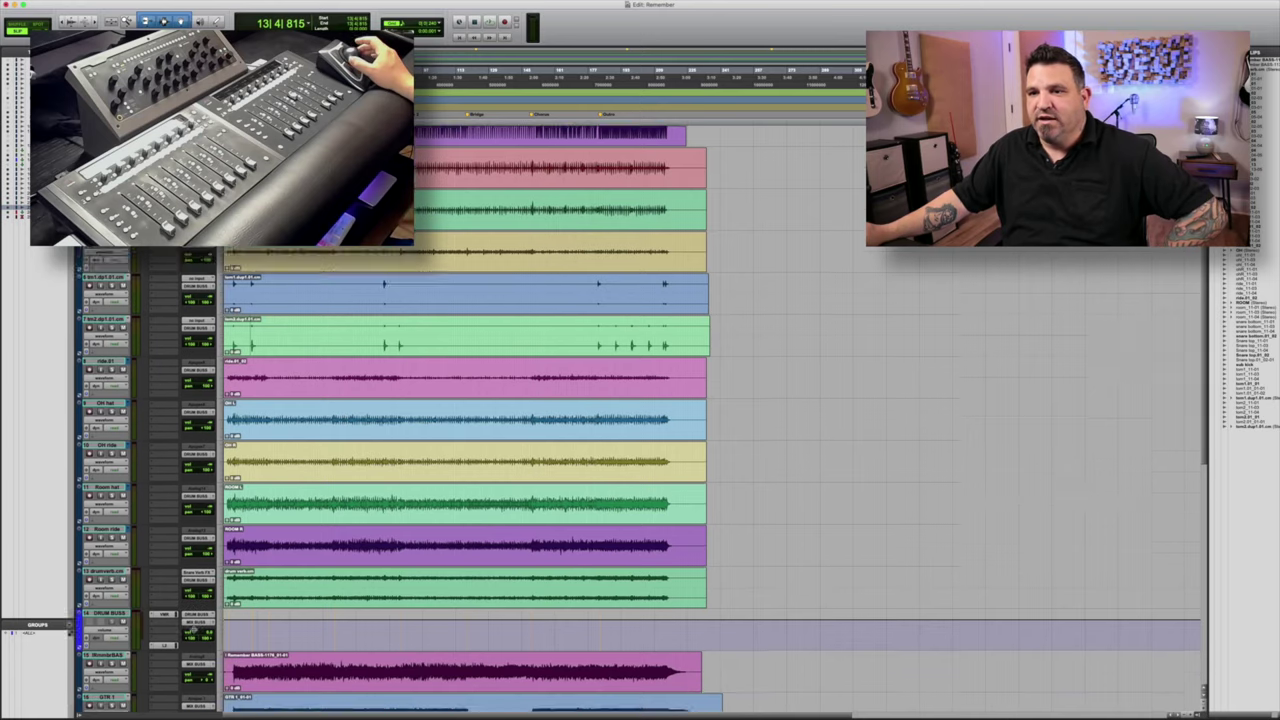
pyautogui.scroll(-6, 194, 630)
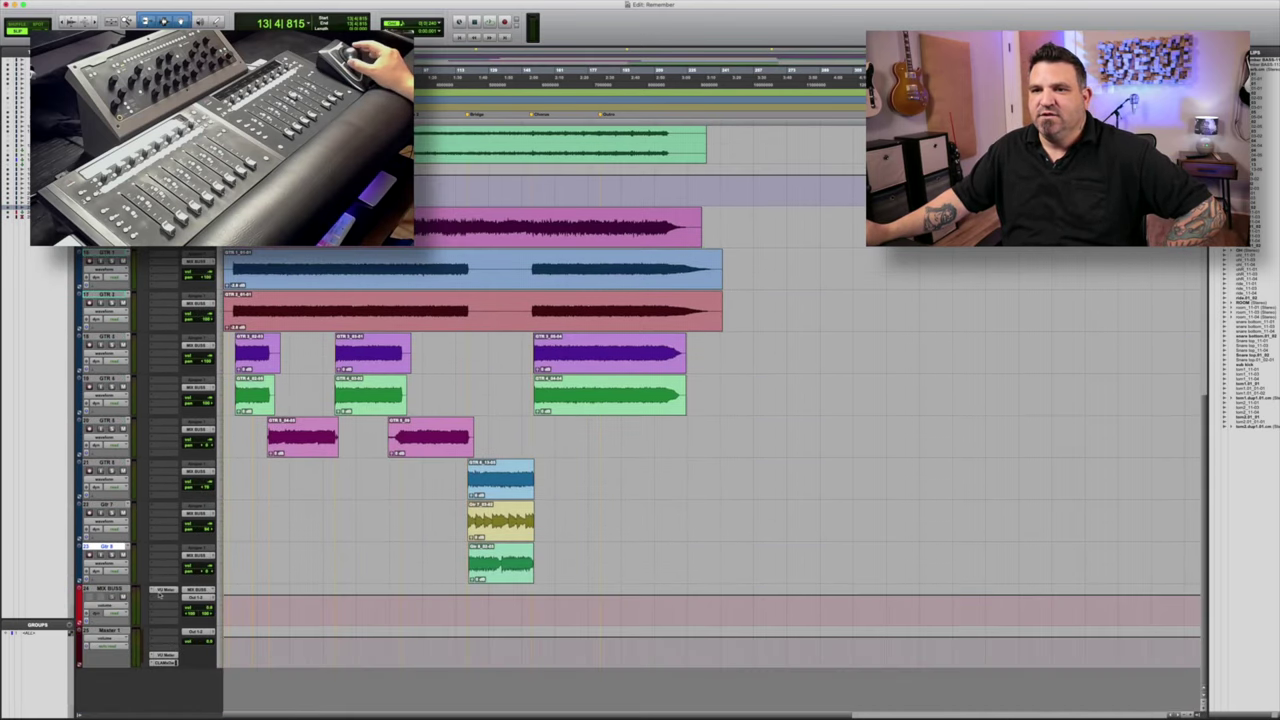
pyautogui.click(160, 594)
pyautogui.scroll(15, 160, 594)
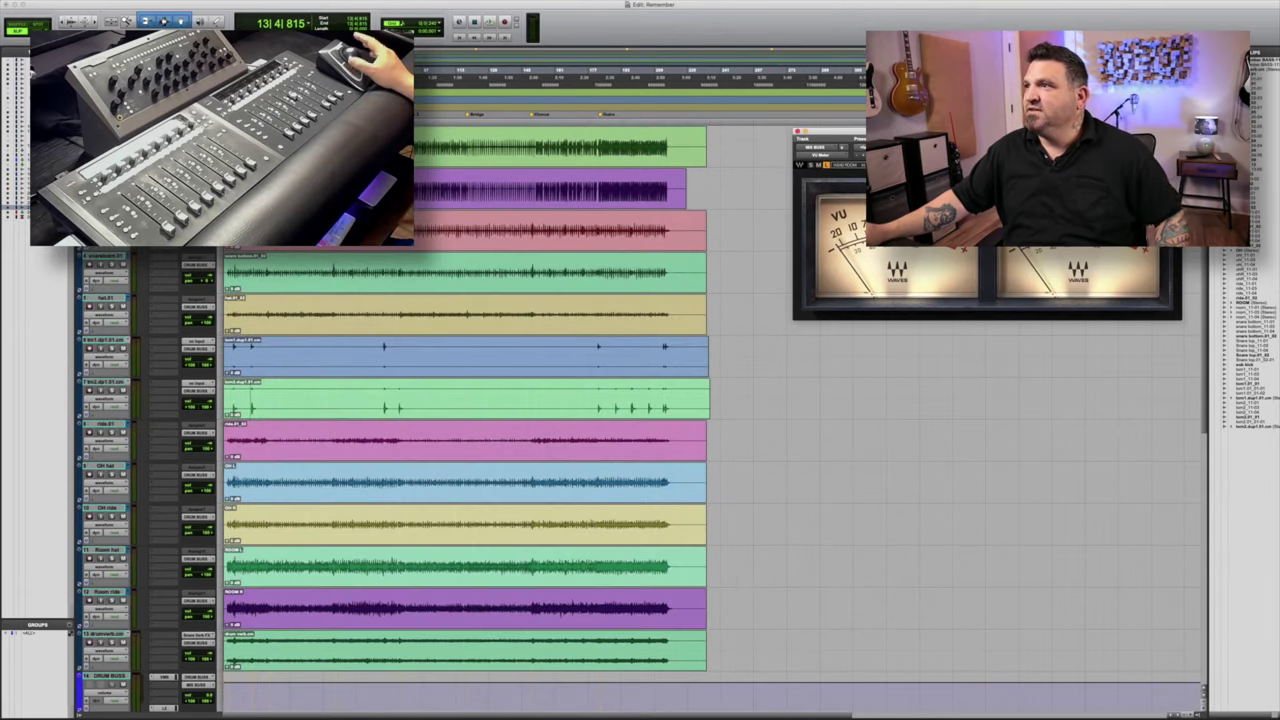
pyautogui.moveTo(1111, 132); pyautogui.dragTo(1119, 487)
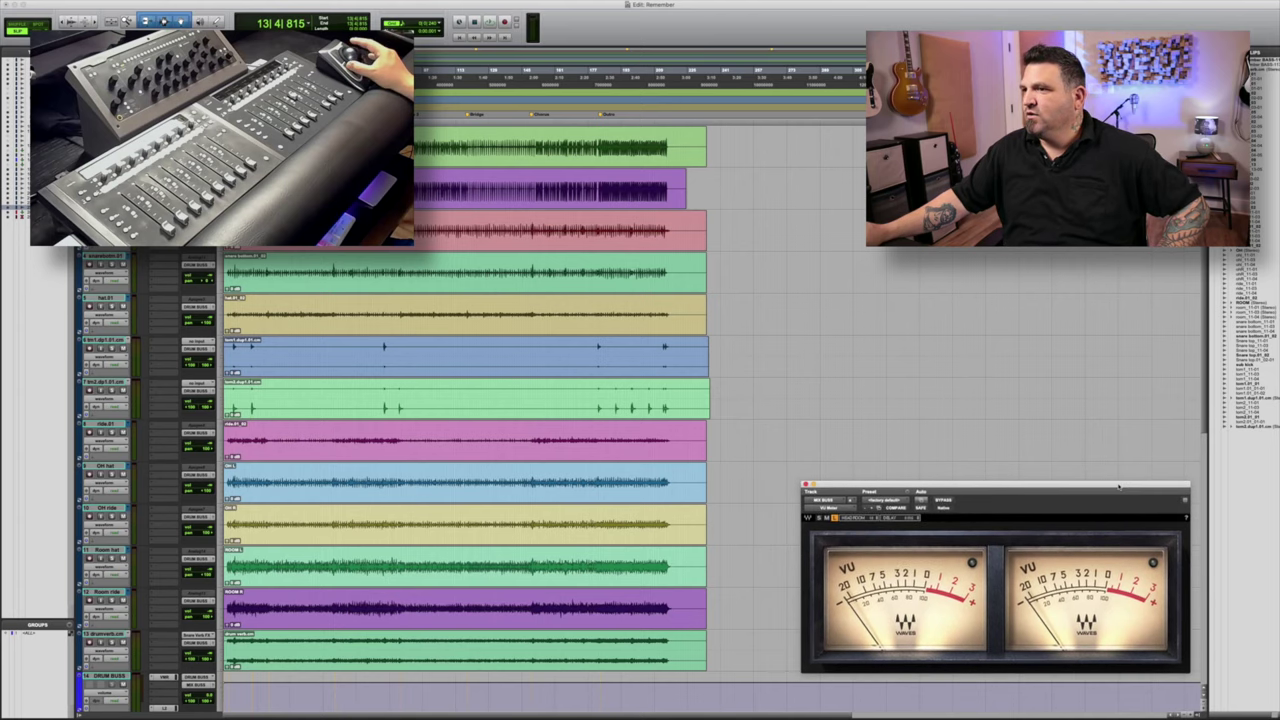
# Step: Play the song from the start and set rough fader levels for the drum tracks against the VU meter
pyautogui.click(545, 193)
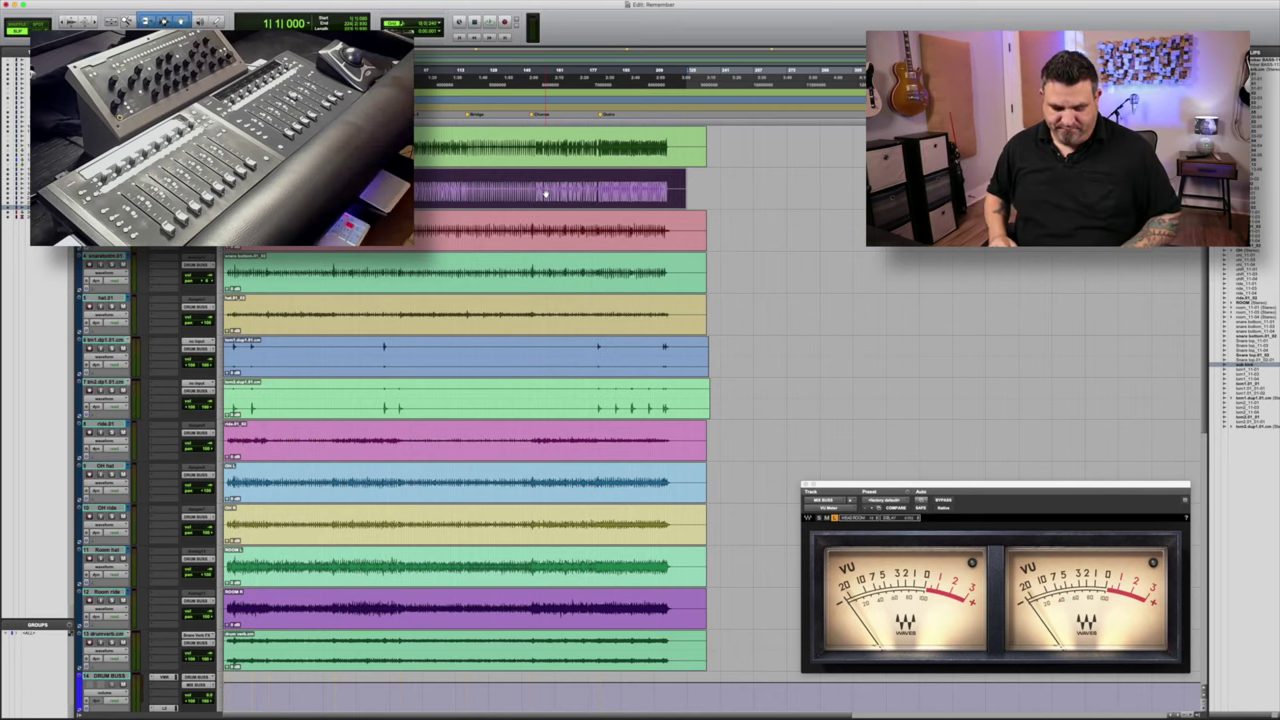
pyautogui.press('space')
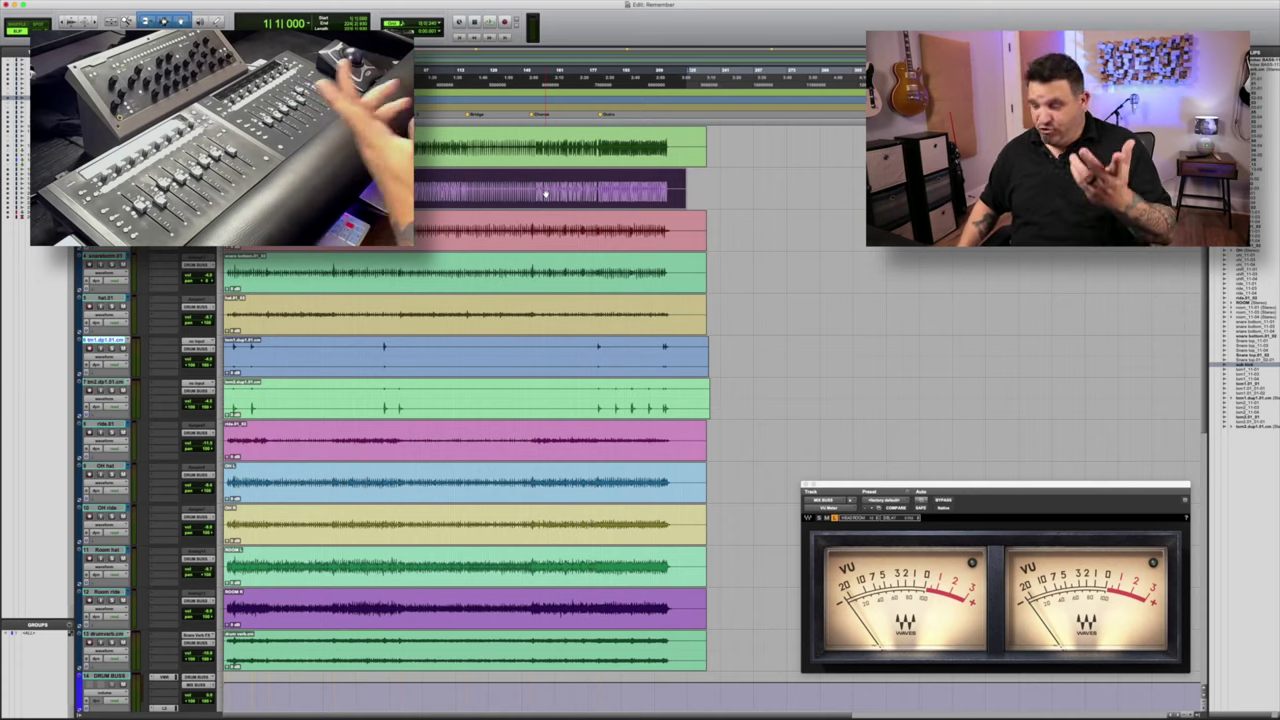
# Step: Select the tom hit near bar 77 on the tom1 track and audition it with OH hat and OH ride soloed
pyautogui.click(593, 352)
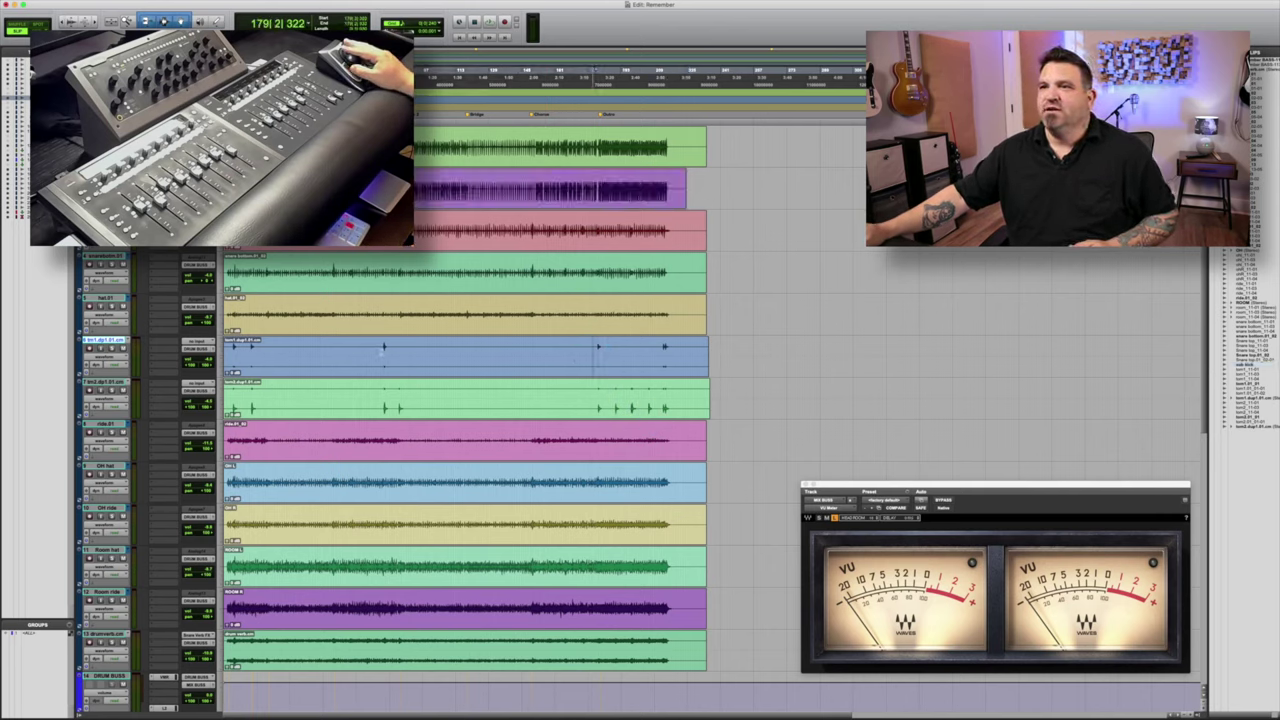
pyautogui.click(383, 348)
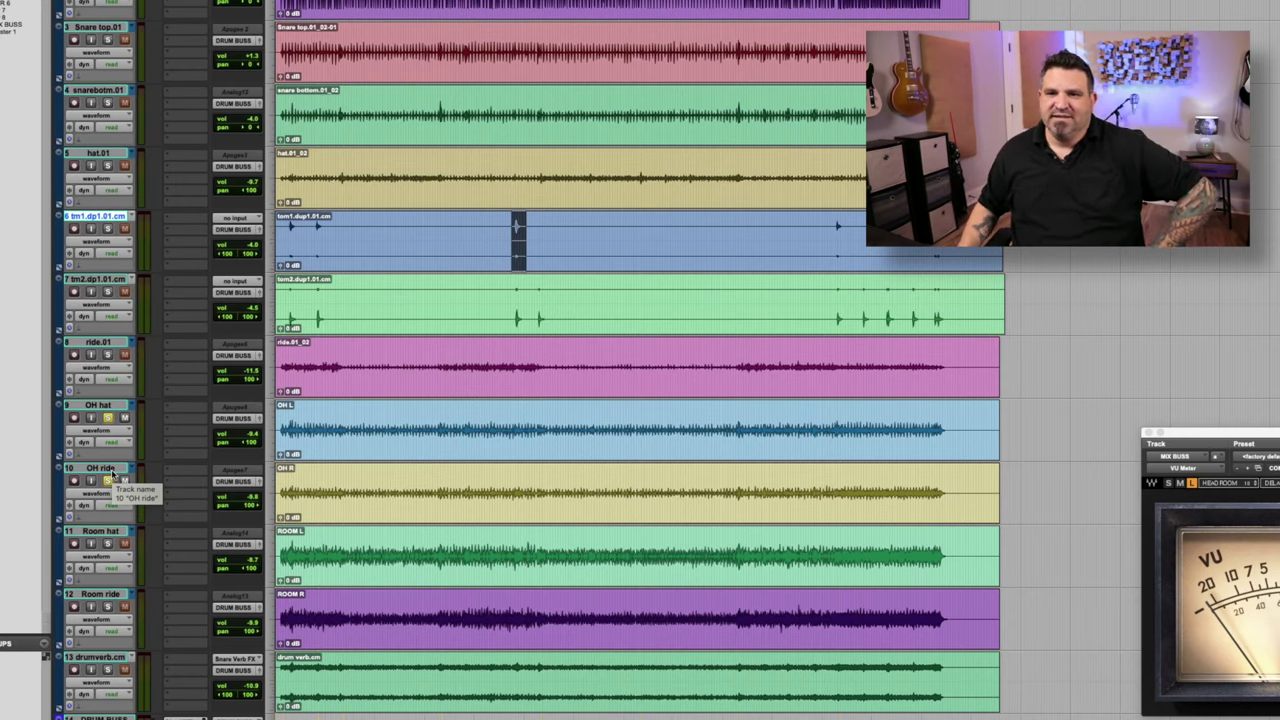
pyautogui.click(115, 534)
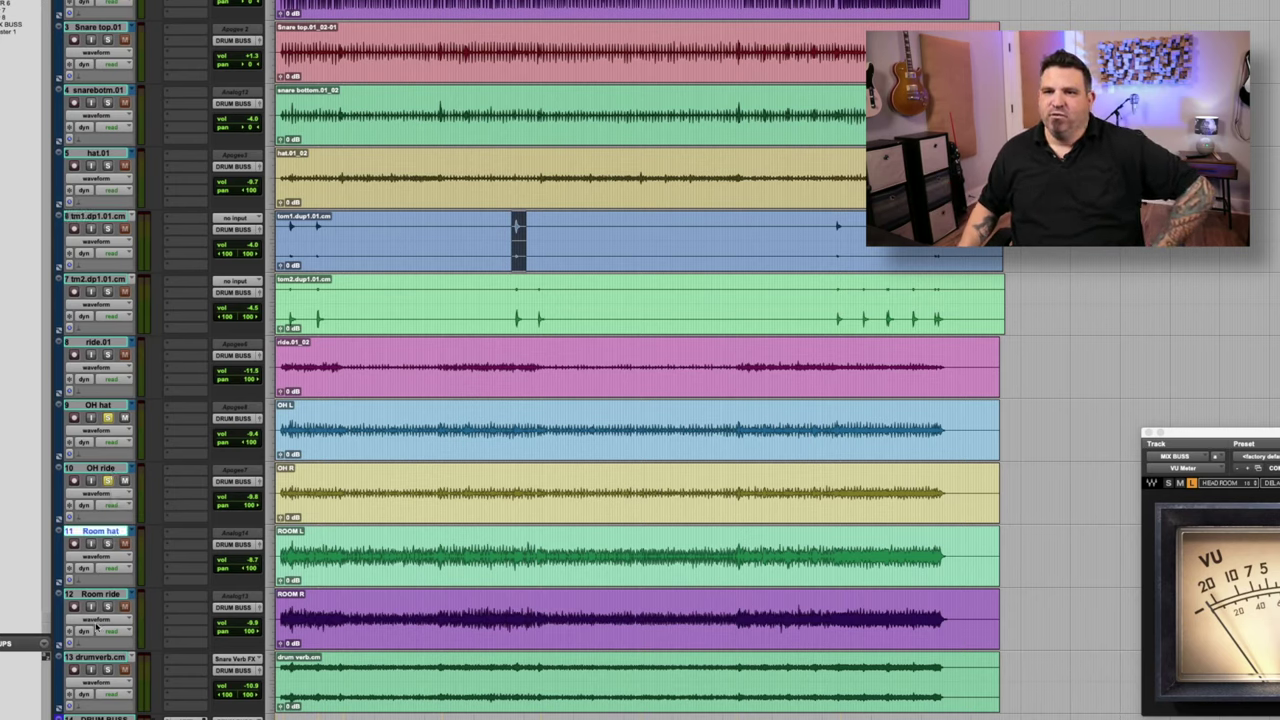
pyautogui.click(116, 598)
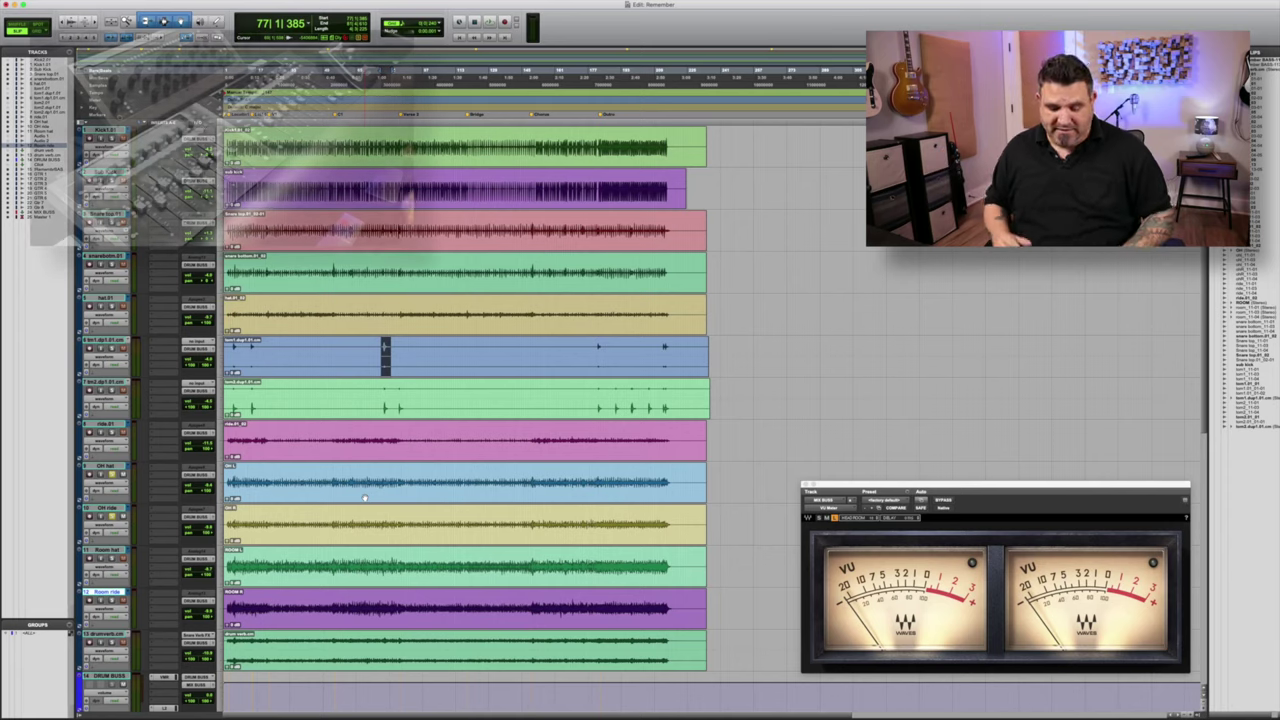
pyautogui.press('space')
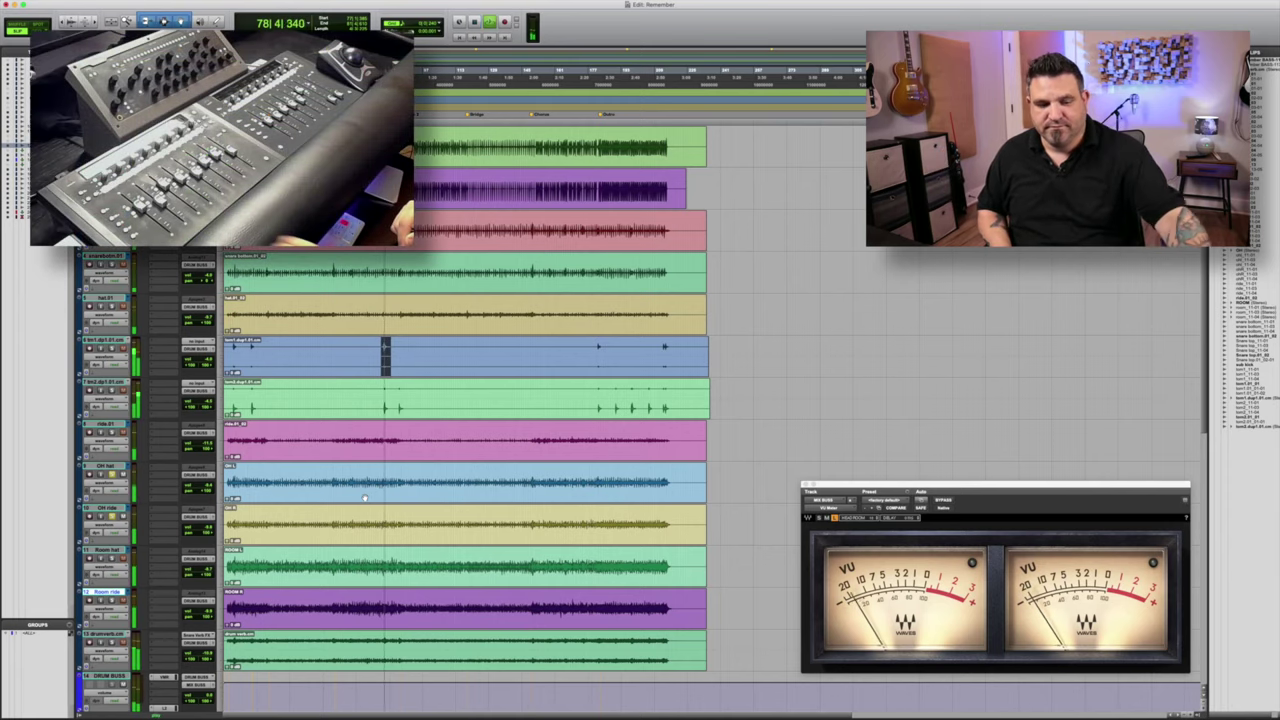
pyautogui.press('space')
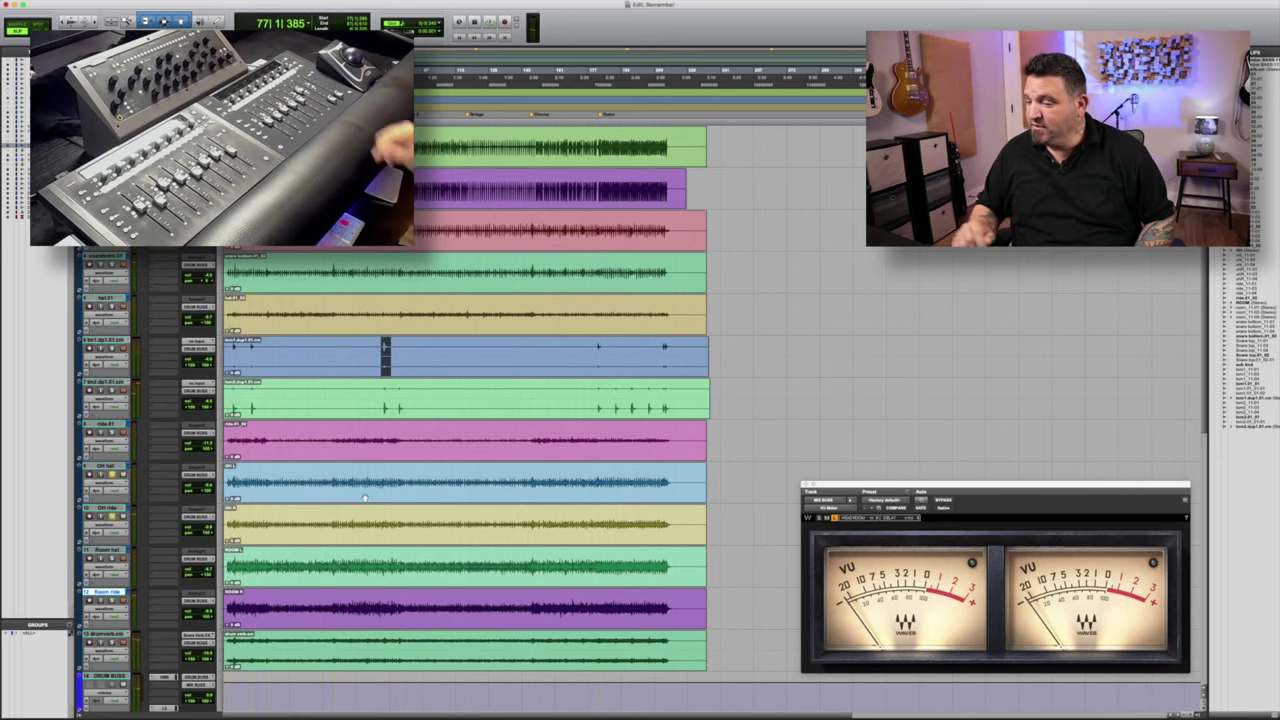
# Step: Replay the selected tom hit repeatedly while raising the OH hat and OH ride levels
pyautogui.press('space')
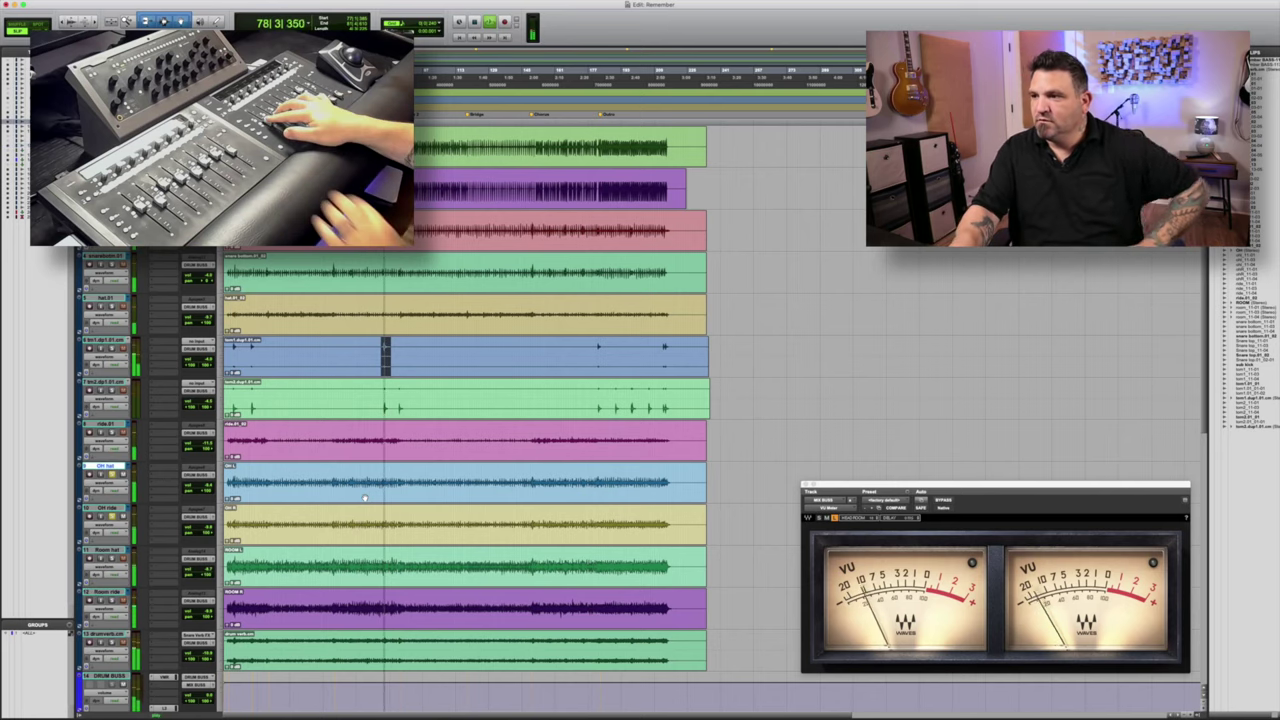
pyautogui.press('space')
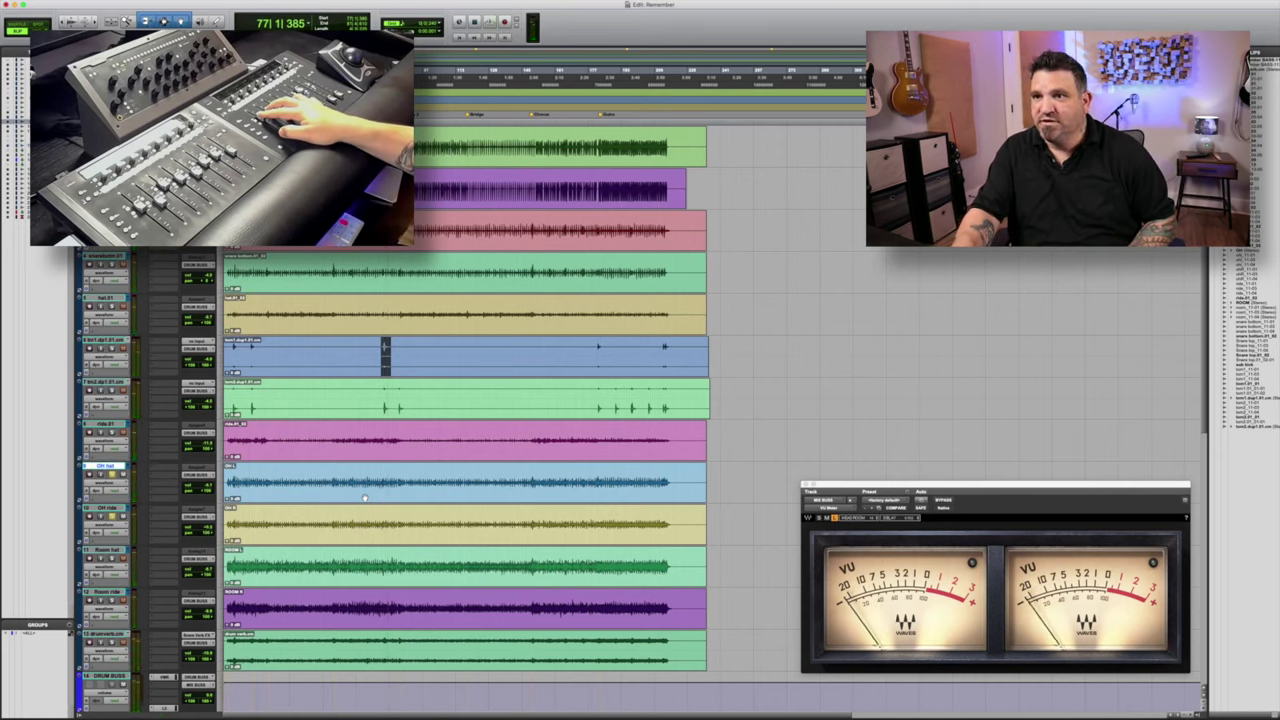
pyautogui.press('space')
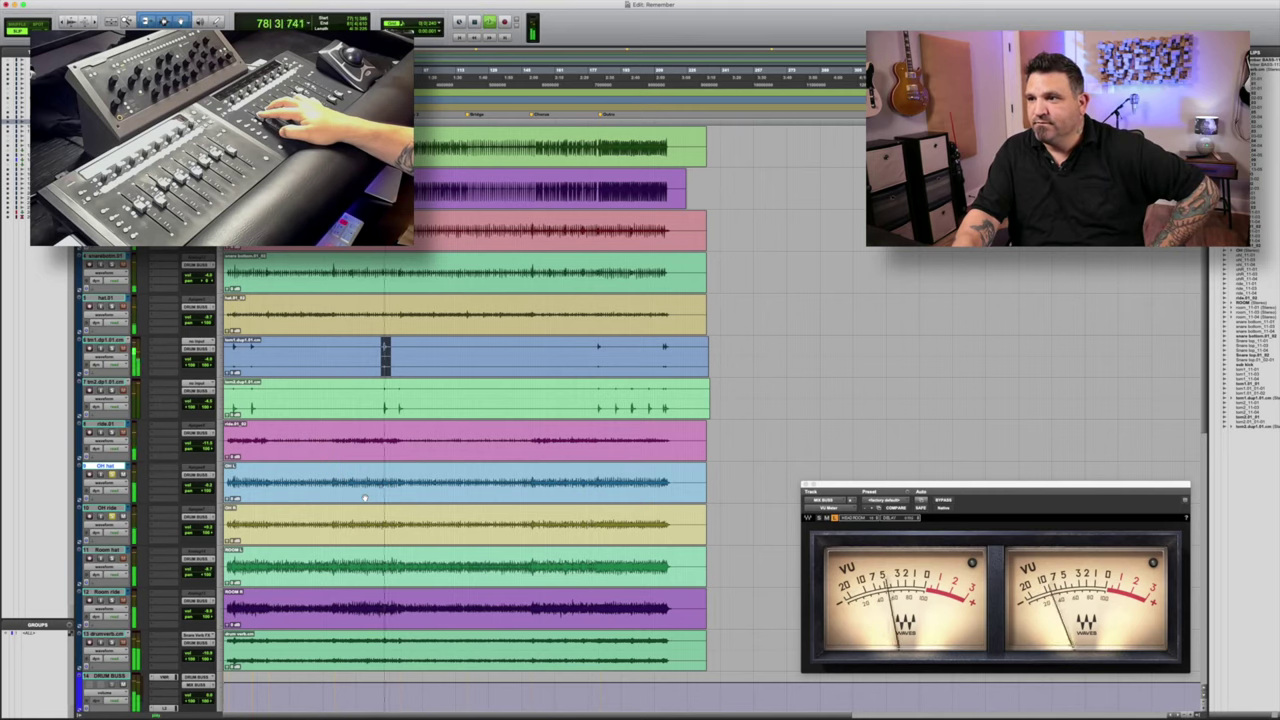
pyautogui.press('space')
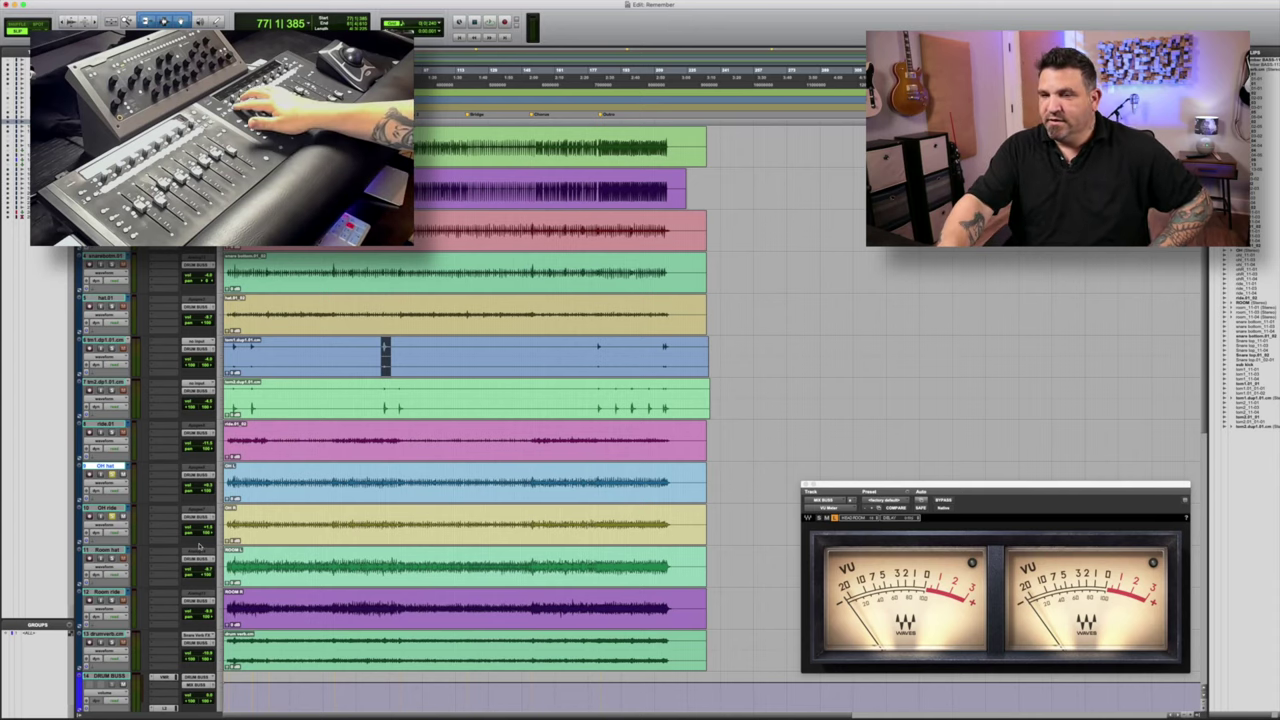
pyautogui.press('space')
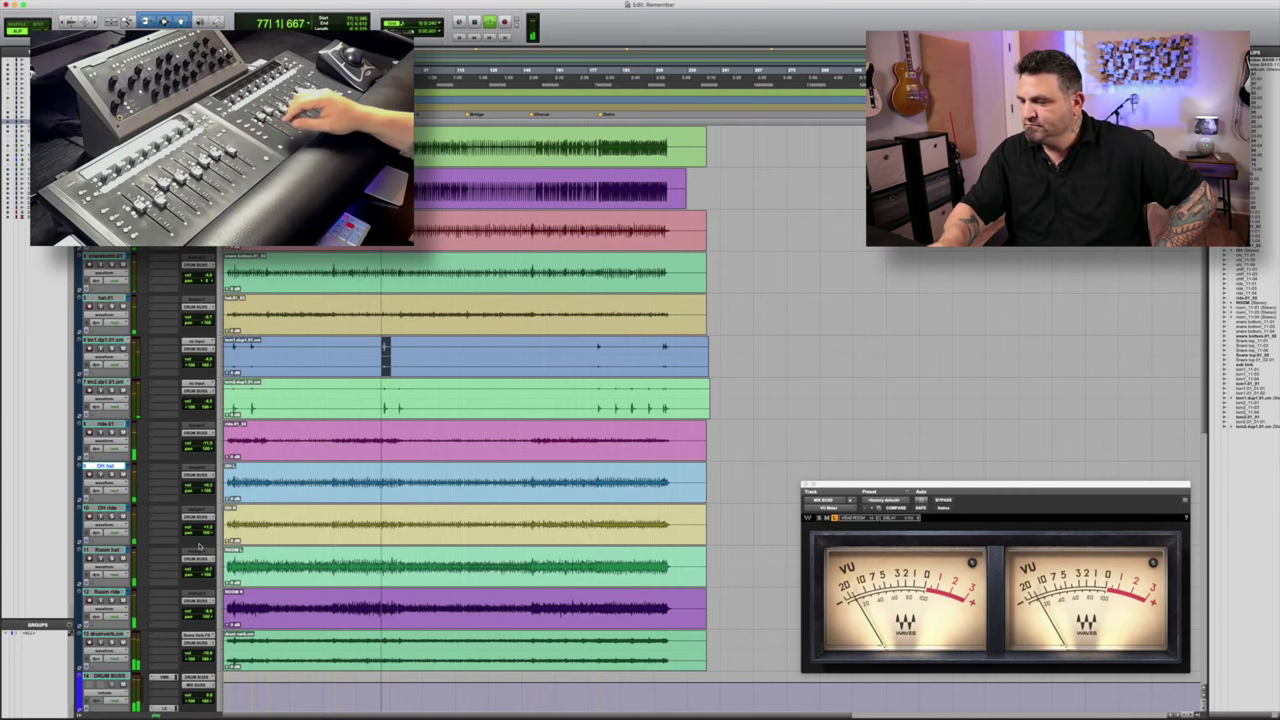
pyautogui.press('space')
# Step: Return to the start of the song and play the full drum mix while refining the drum balance
pyautogui.press('Return')
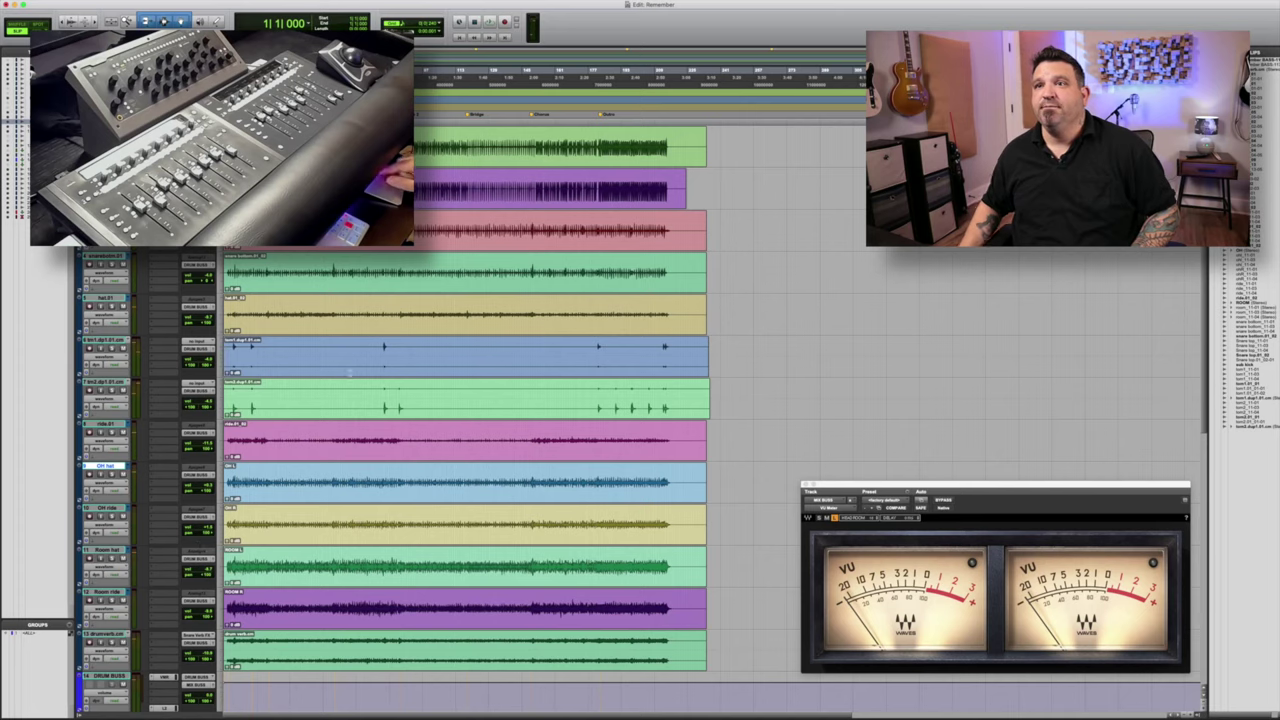
pyautogui.click(426, 199)
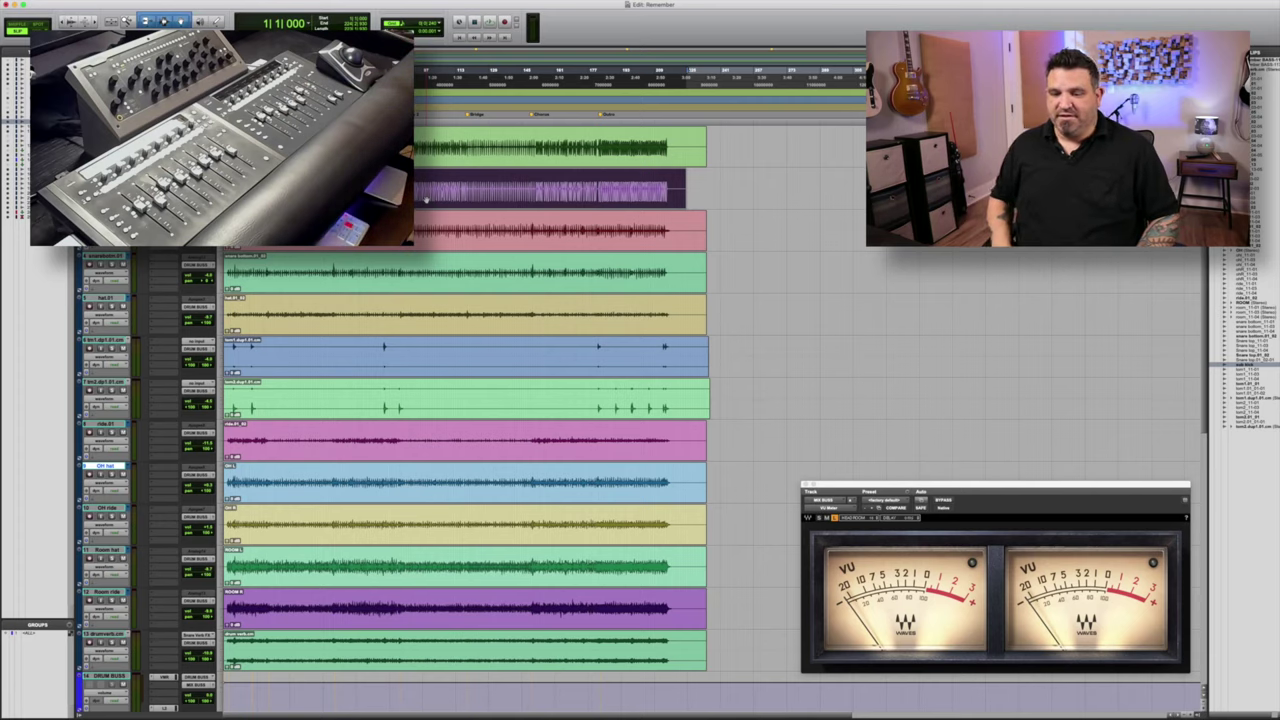
pyautogui.press('space')
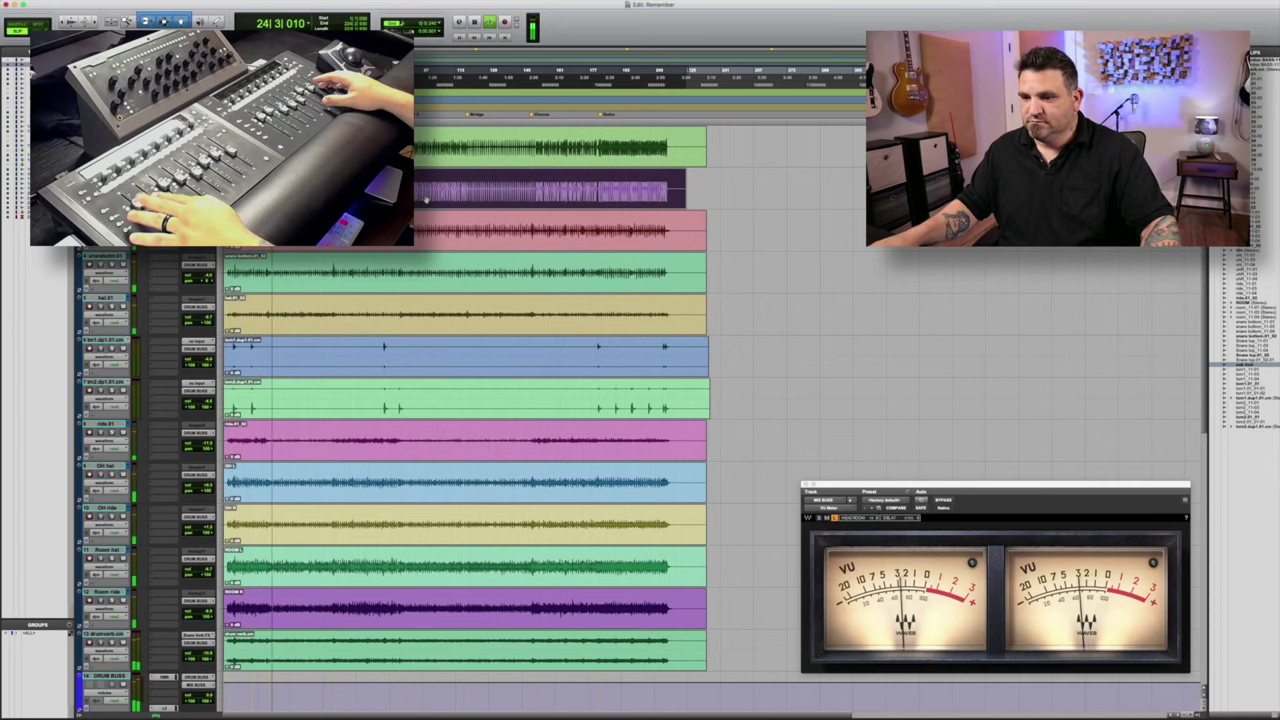
pyautogui.press('space')
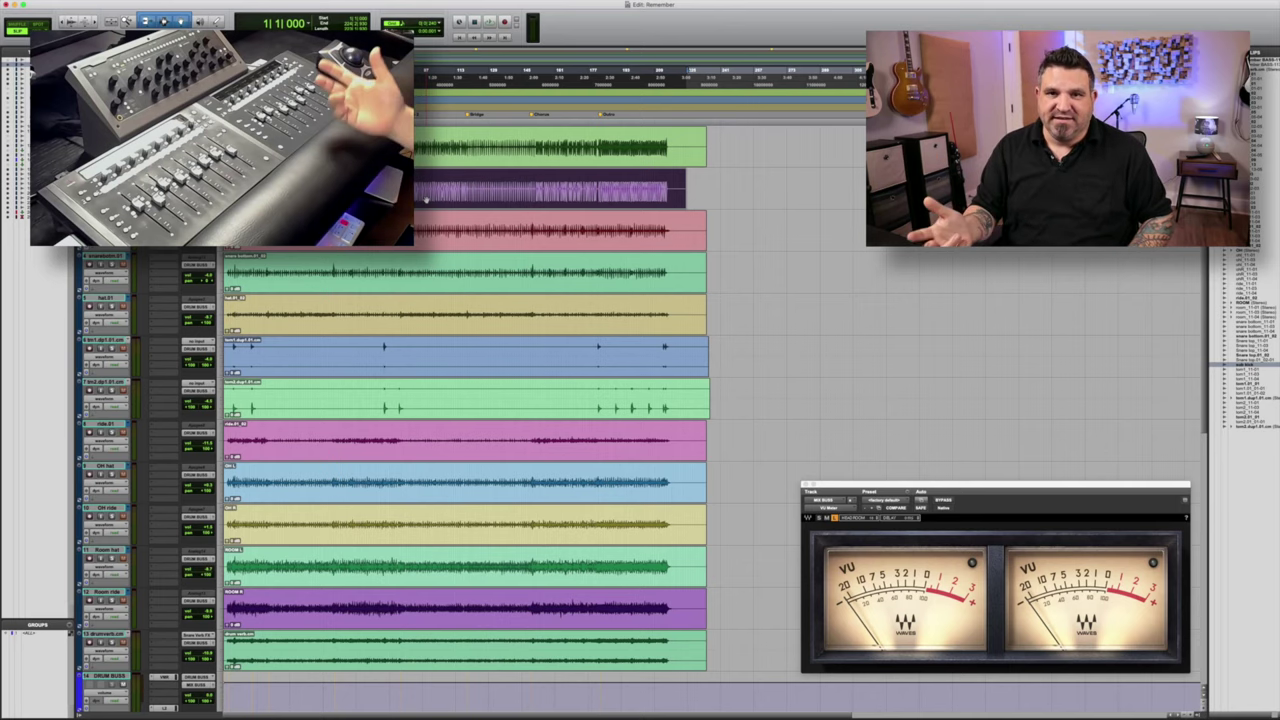
pyautogui.press('space')
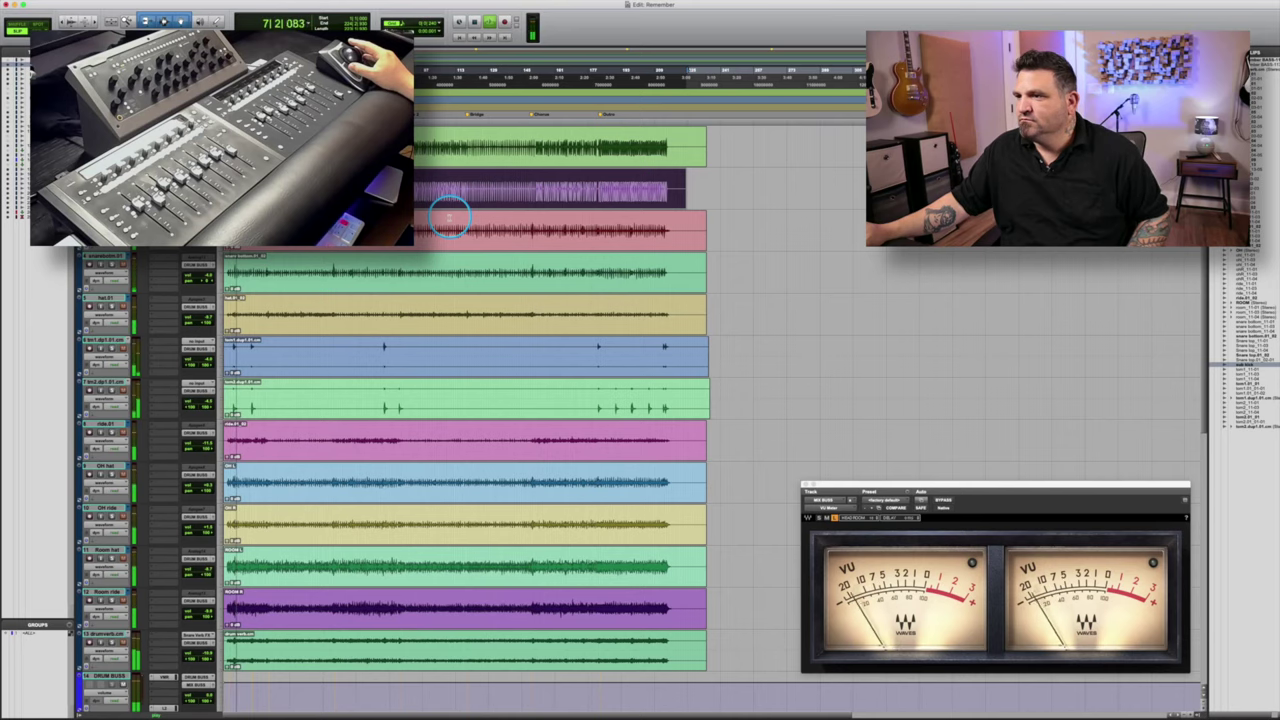
pyautogui.press('space')
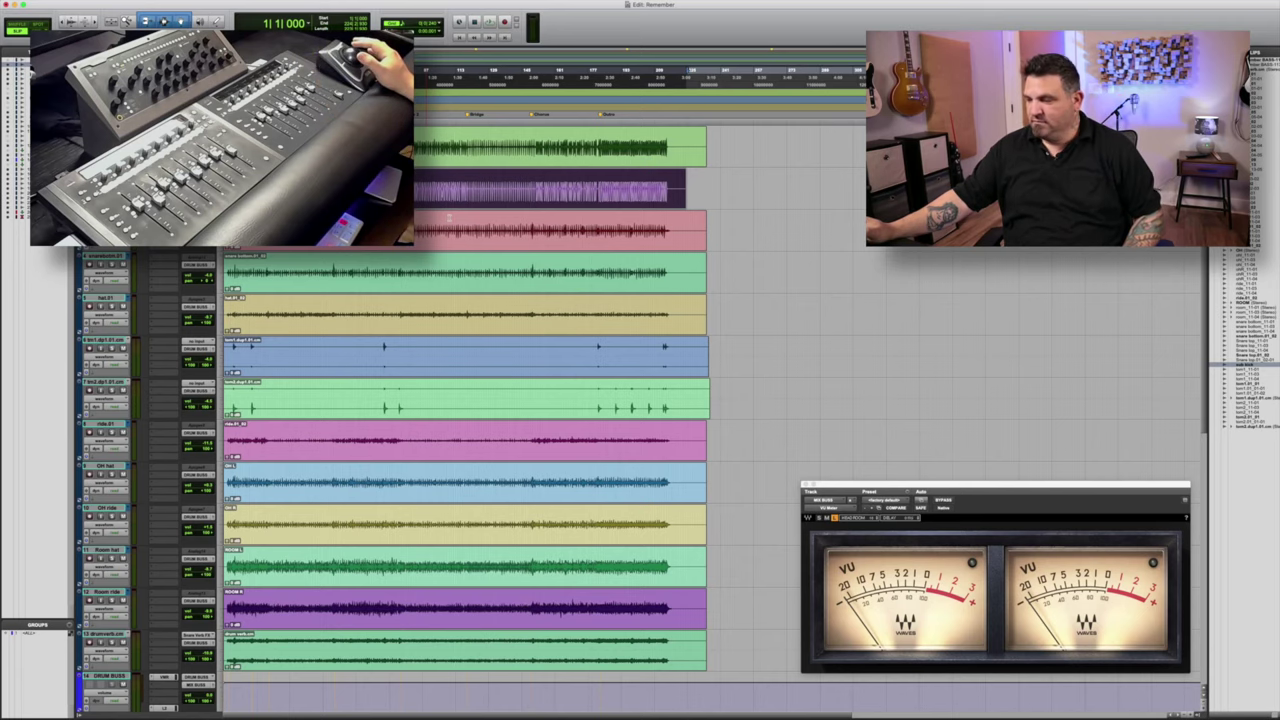
# Step: Play the song from the start and bring the bass track up to sit with the drums
pyautogui.press('space')
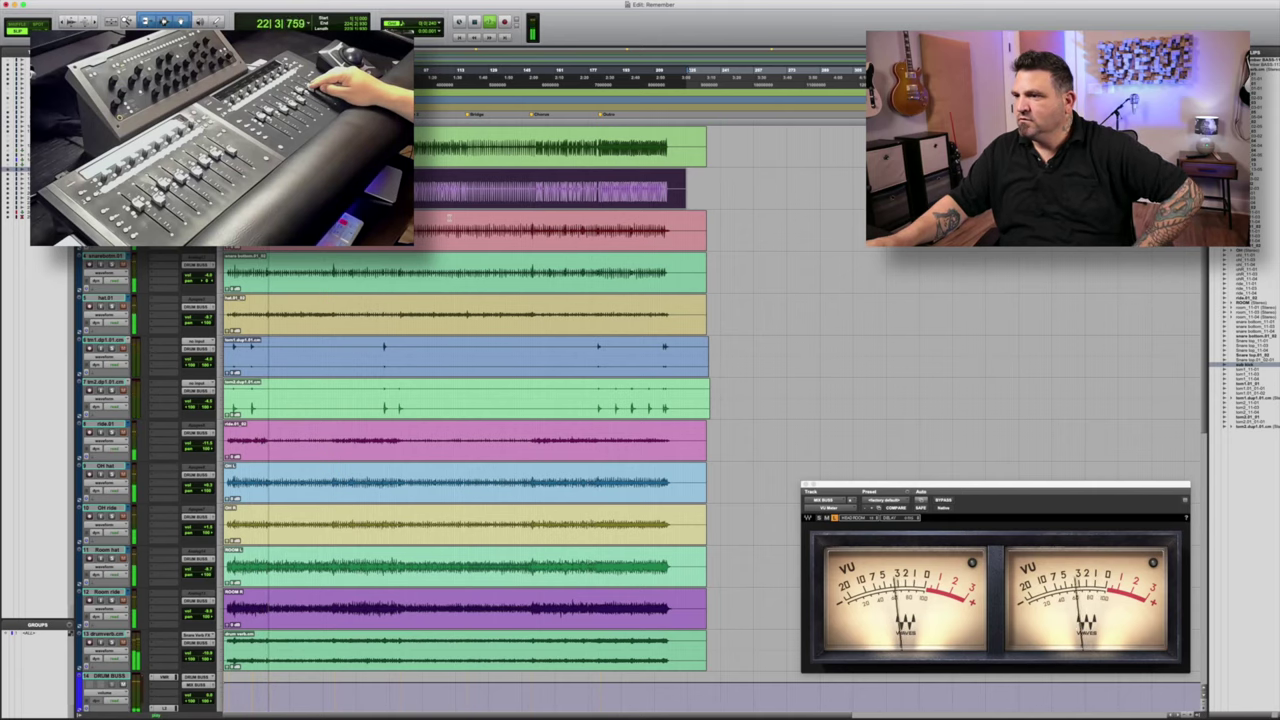
pyautogui.press('space')
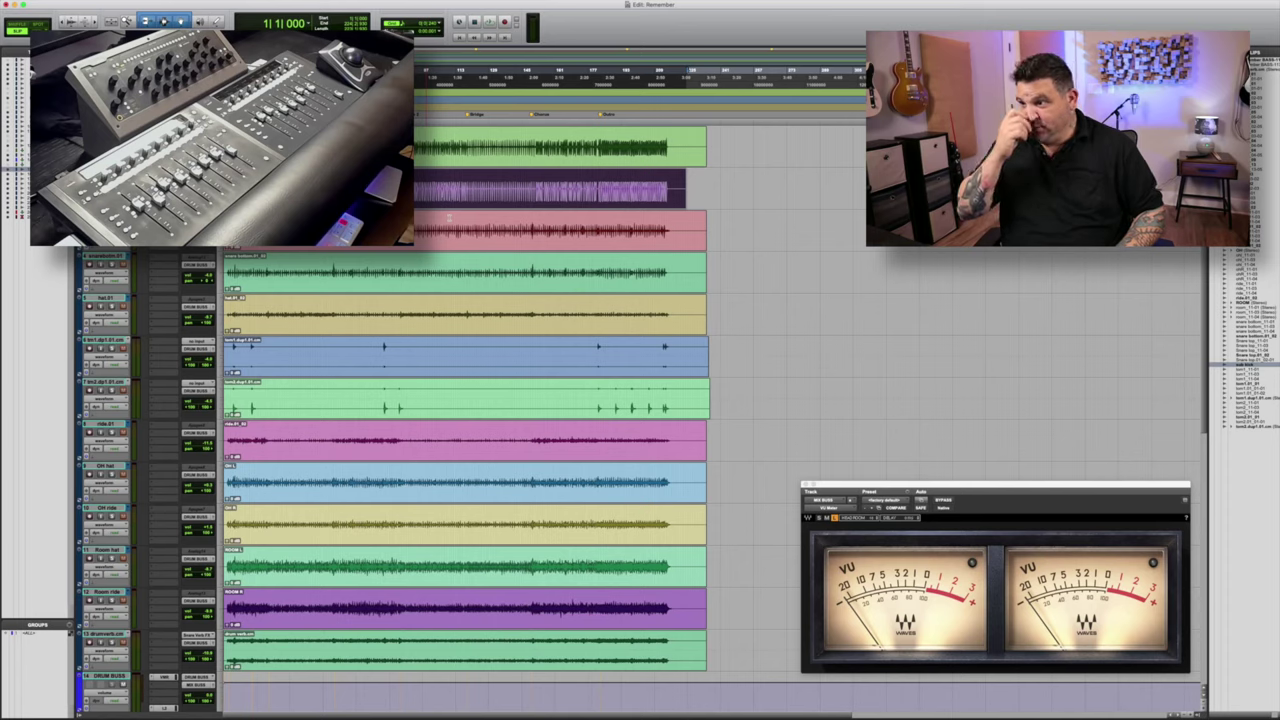
pyautogui.press('space')
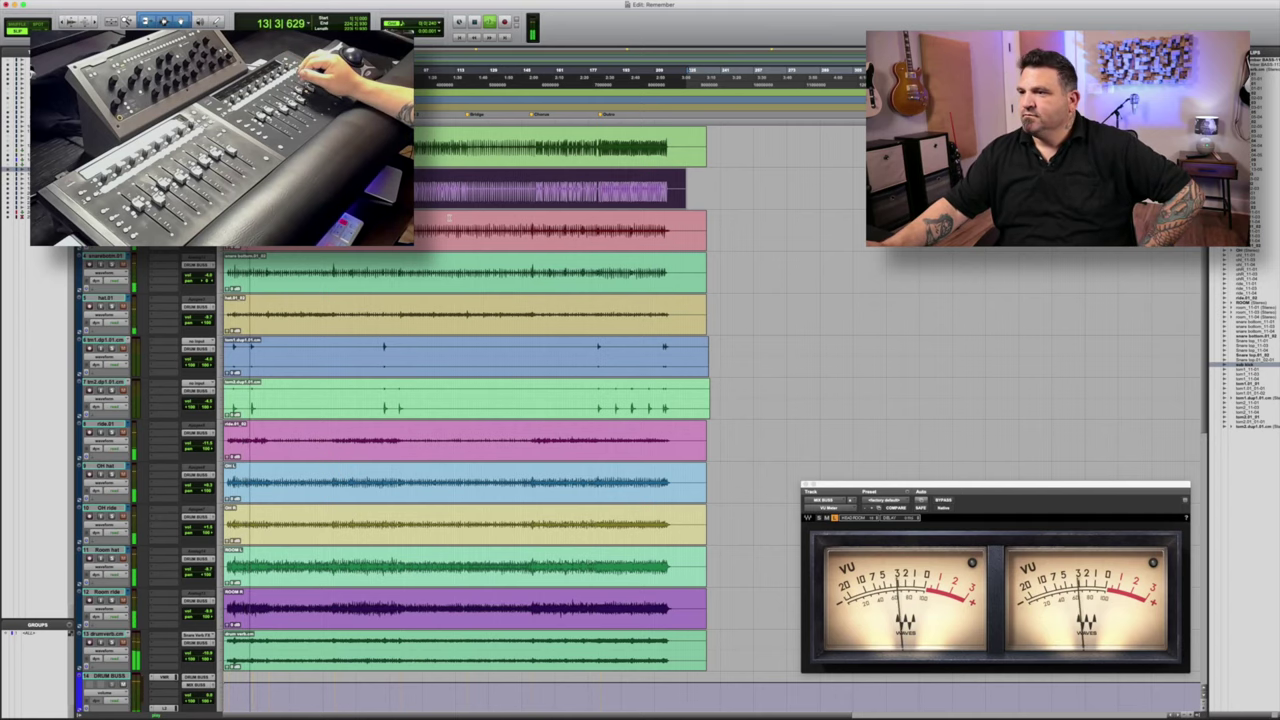
pyautogui.press('space')
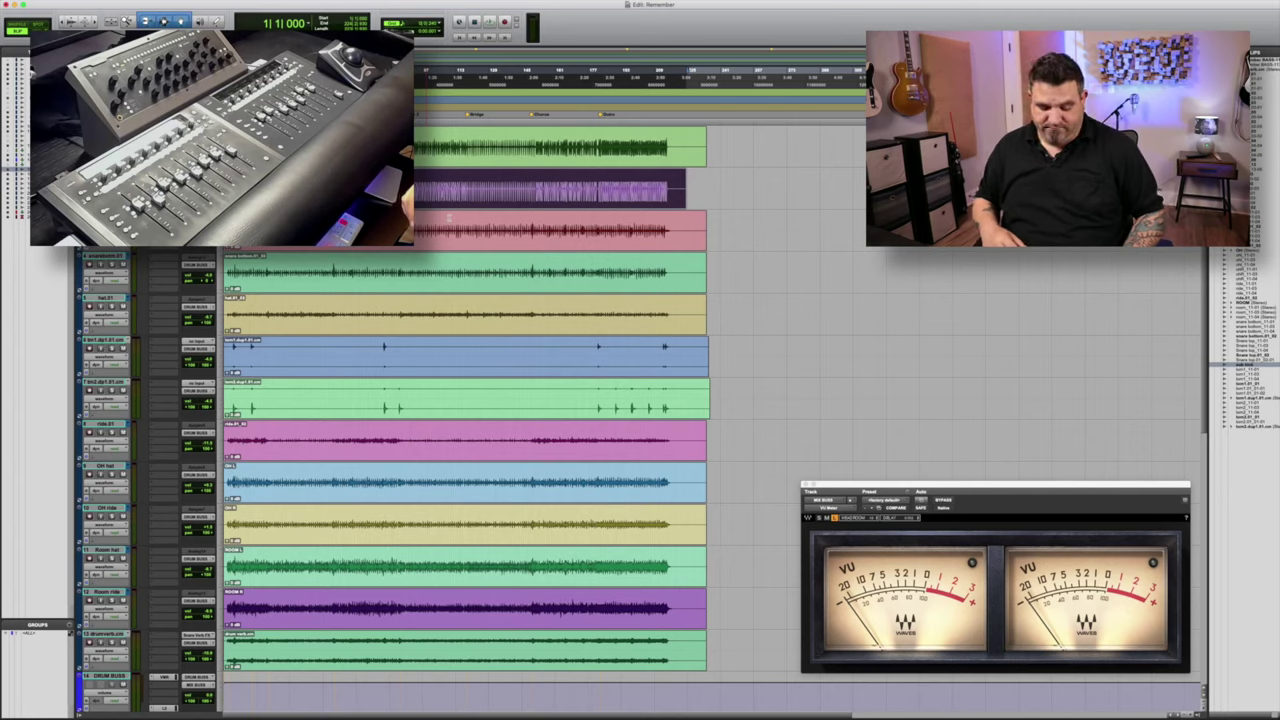
# Step: Play the mix from the start while bringing up the guitar levels, and solo GTR 1 and GTR 2
pyautogui.press('space')
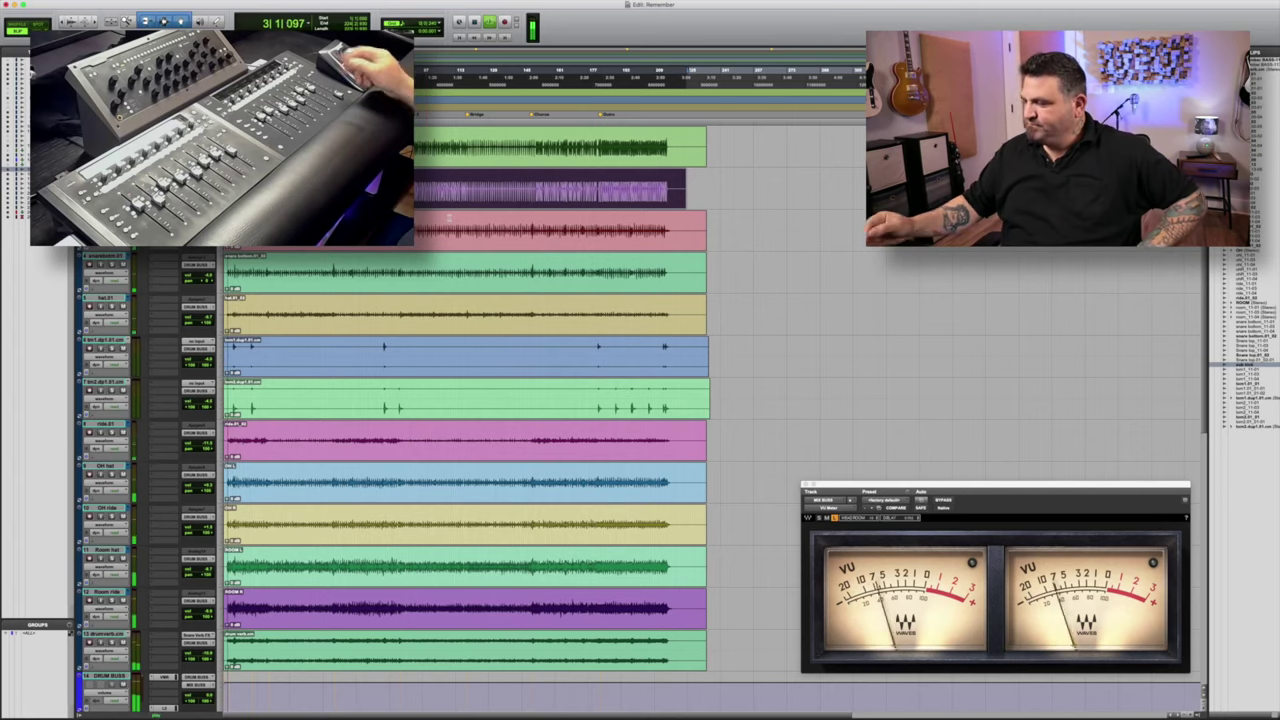
pyautogui.scroll(-8, 712, 480)
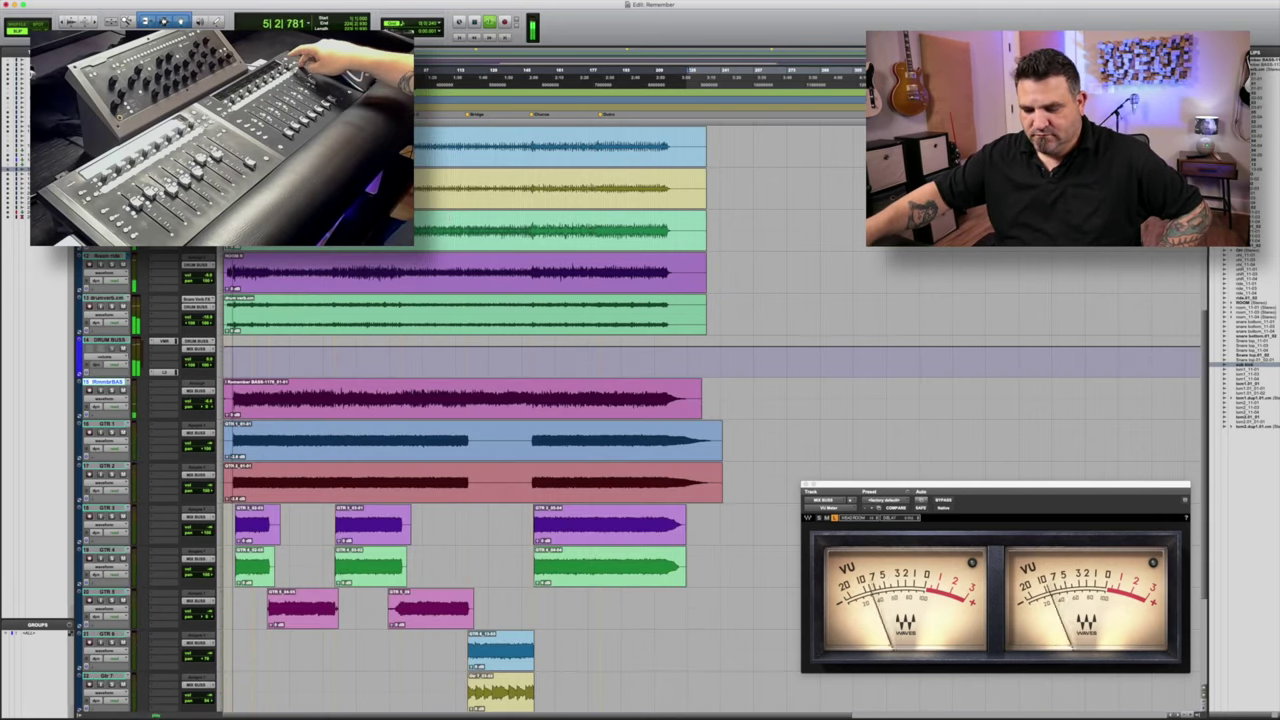
pyautogui.scroll(-4, 449, 218)
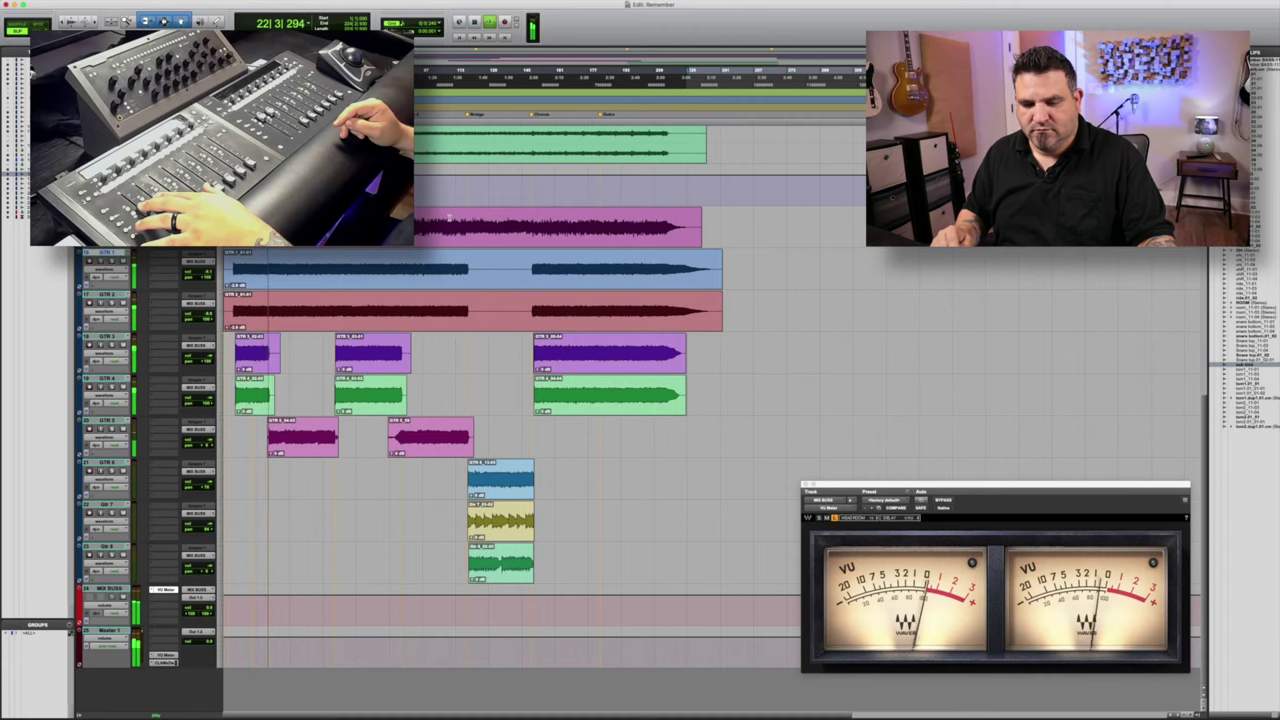
pyautogui.click(105, 378)
pyautogui.click(105, 294)
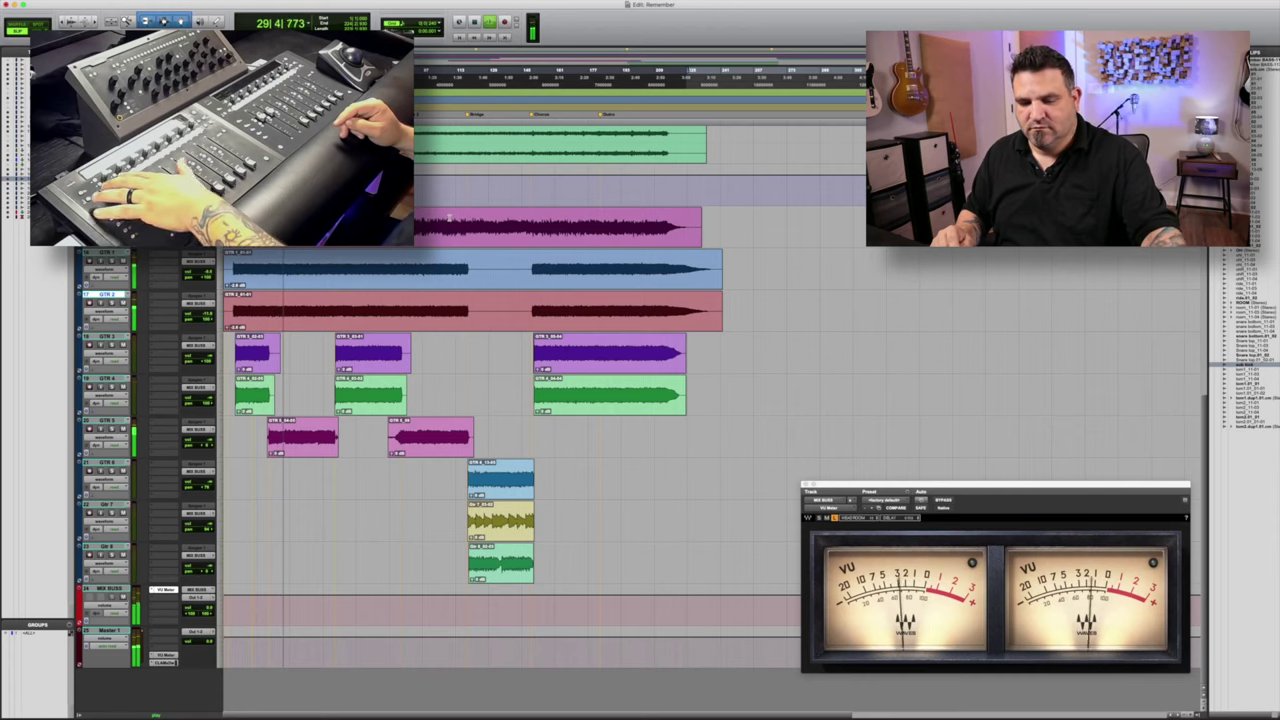
pyautogui.press('space')
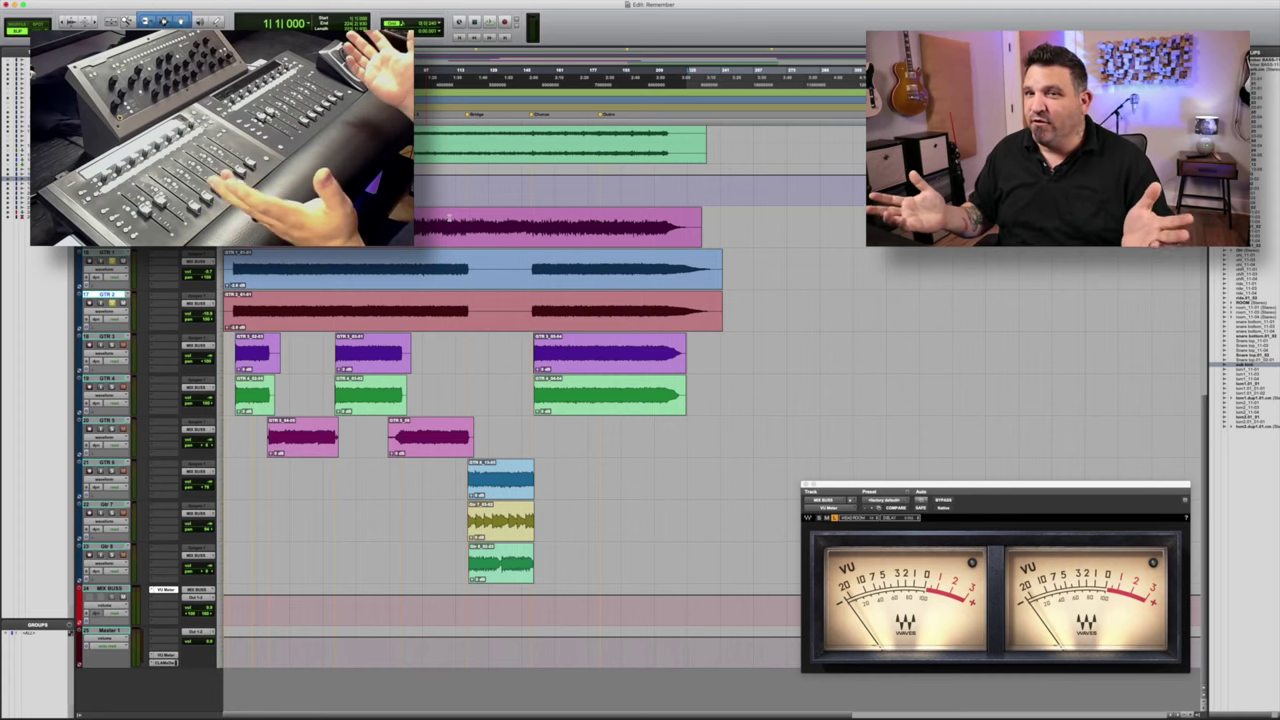
# Step: Play the song from the start and bring up the GTR 3, GTR 4 and GTR 5 levels in turn
pyautogui.press('space')
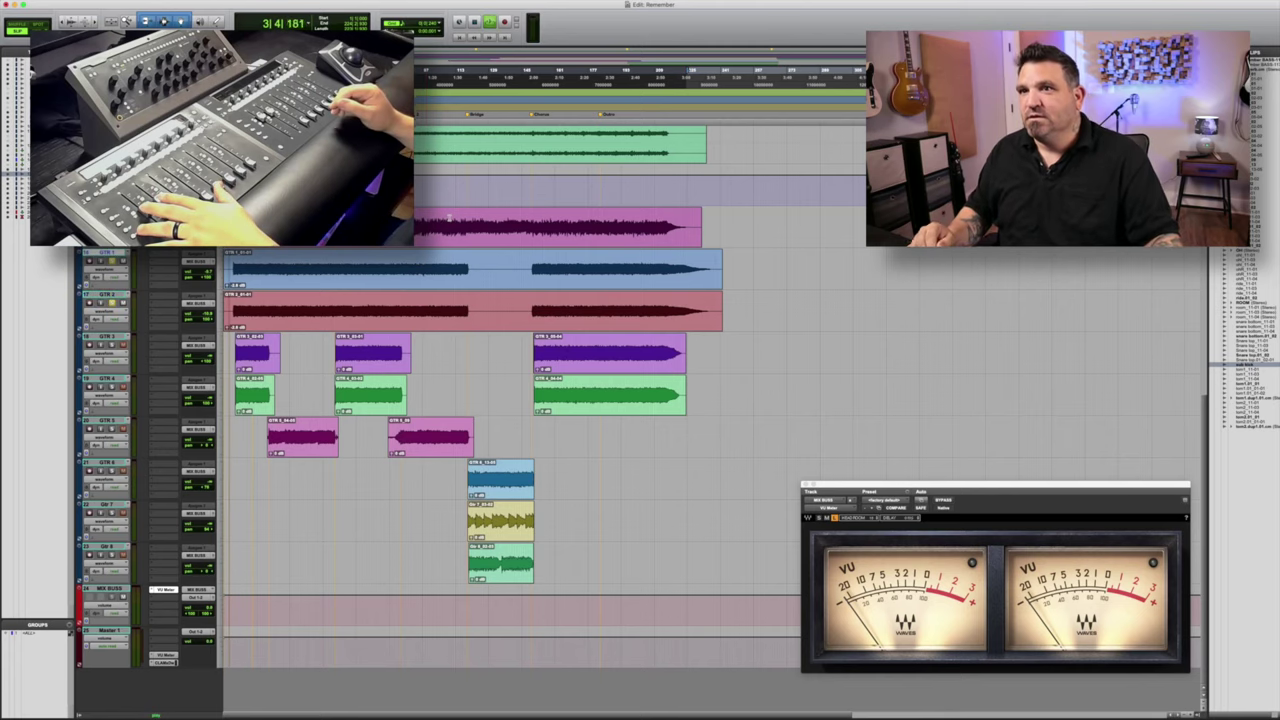
pyautogui.click(433, 222)
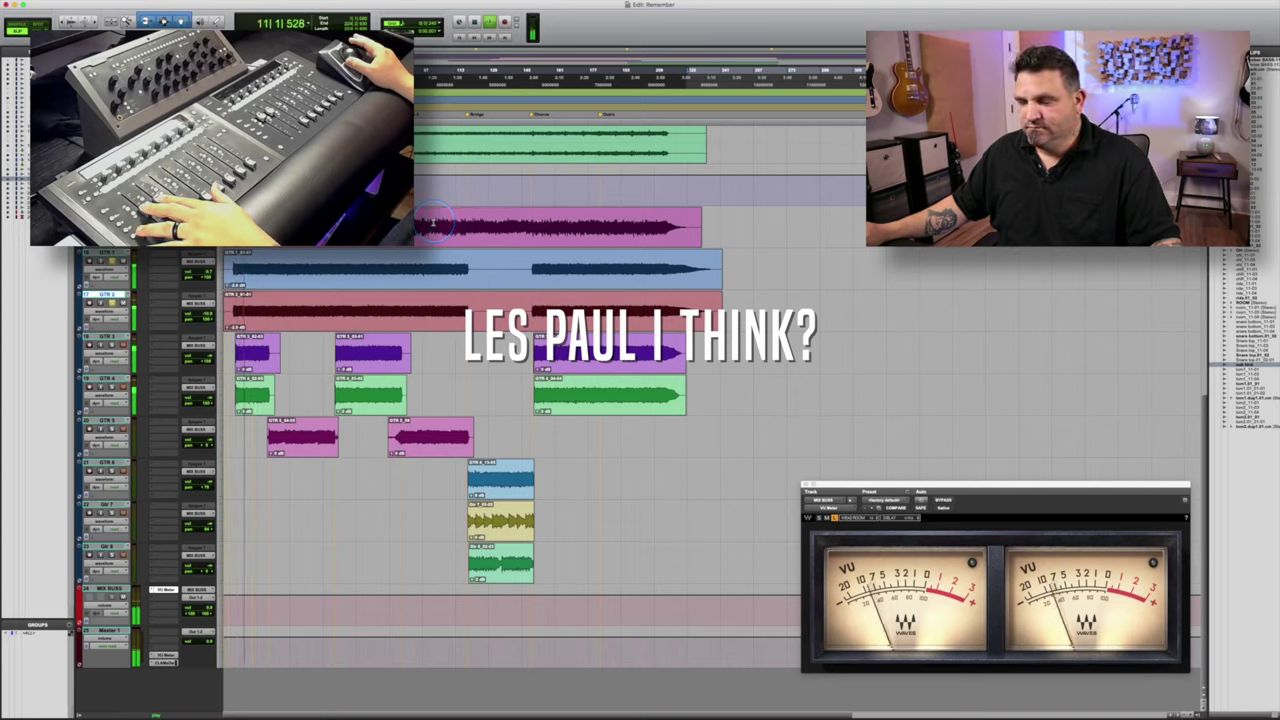
pyautogui.click(105, 336)
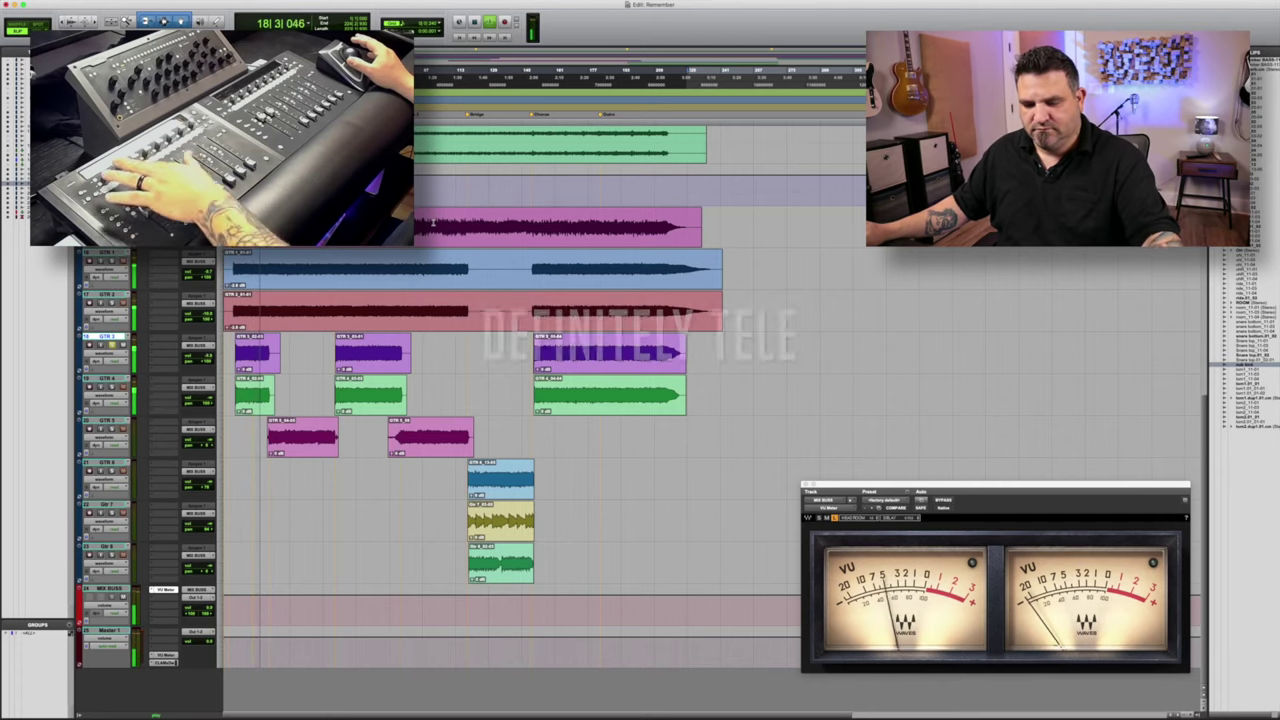
pyautogui.click(105, 378)
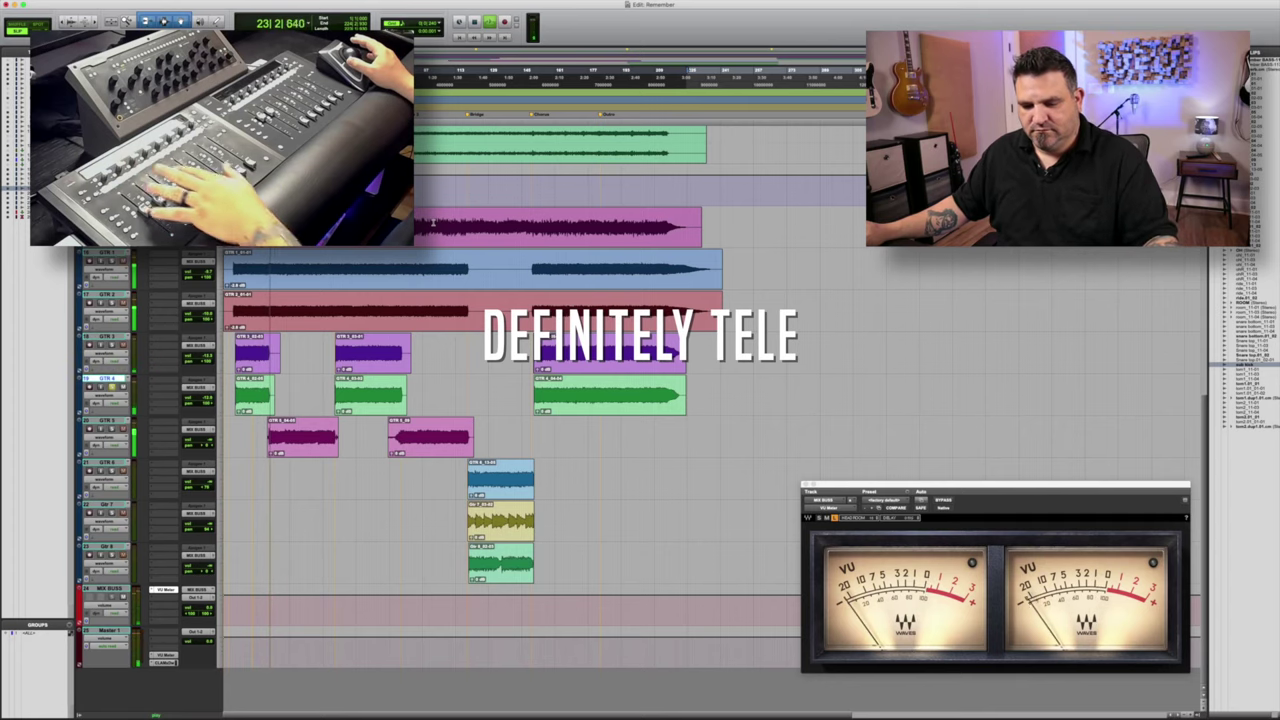
pyautogui.click(105, 420)
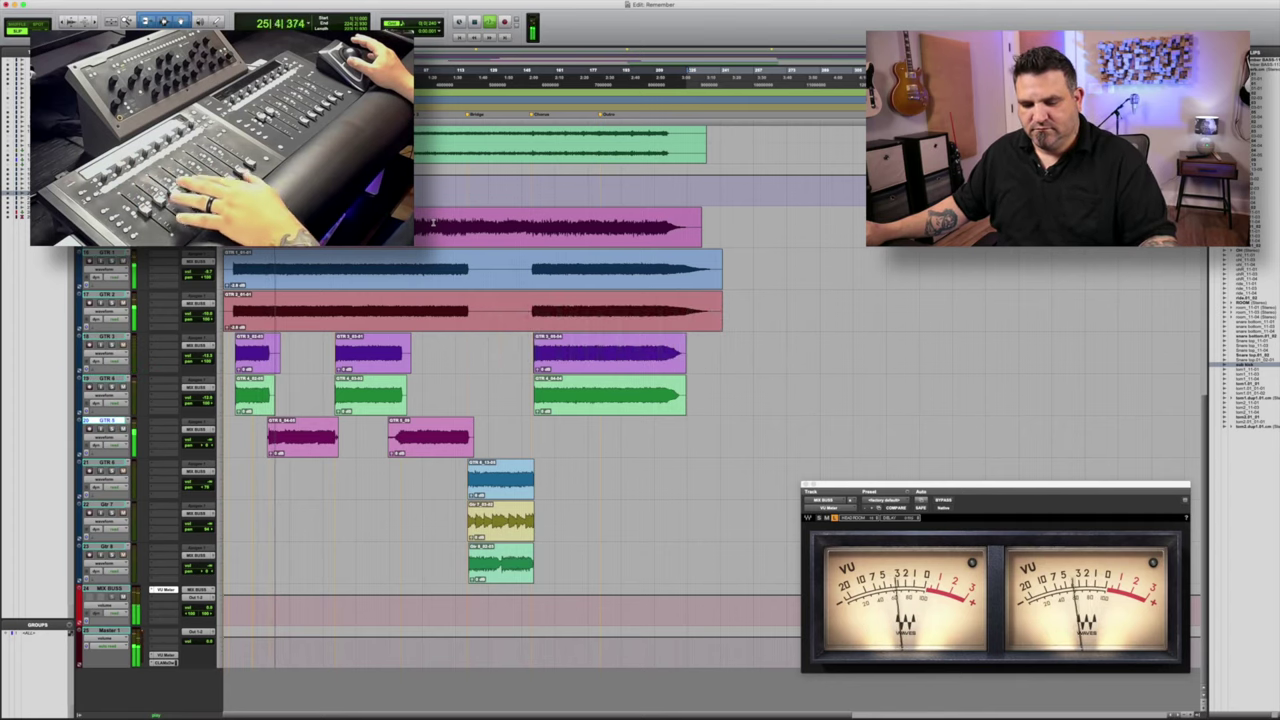
pyautogui.click(105, 378)
pyautogui.click(105, 420)
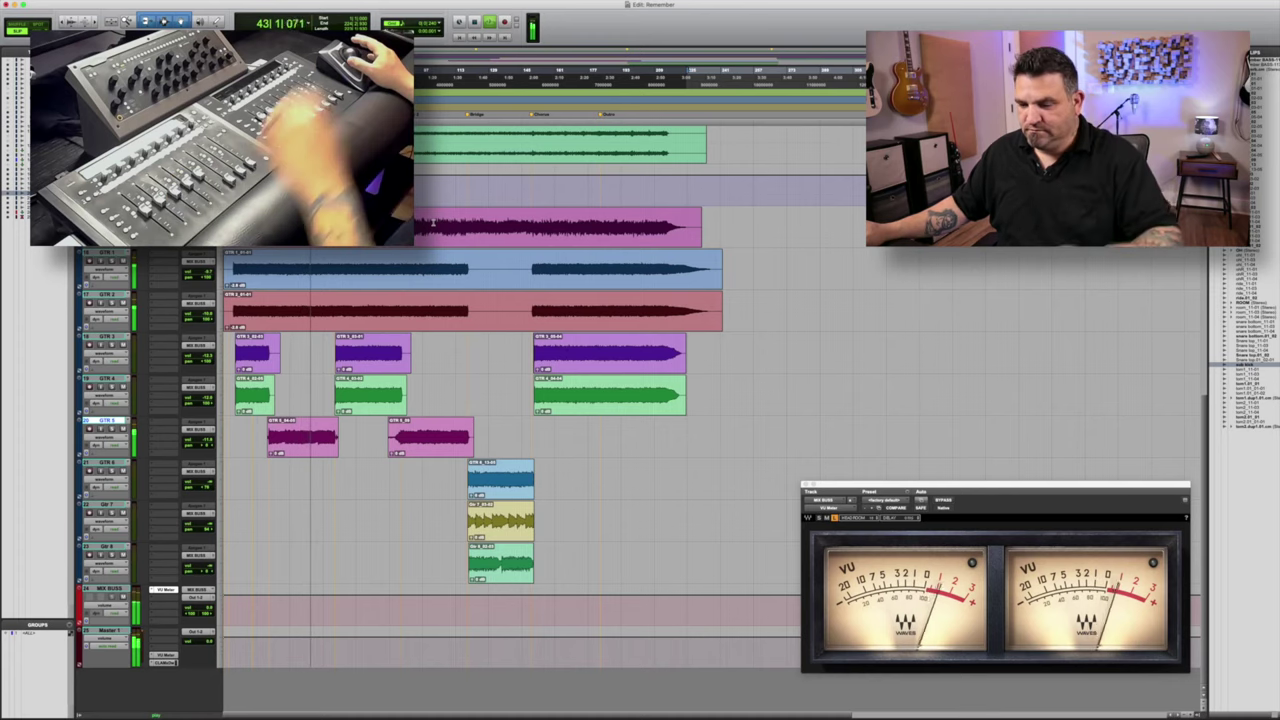
# Step: Let the mix play on to check the bass against the guitars, and move the playback position to the Bridge marker
pyautogui.press(';')
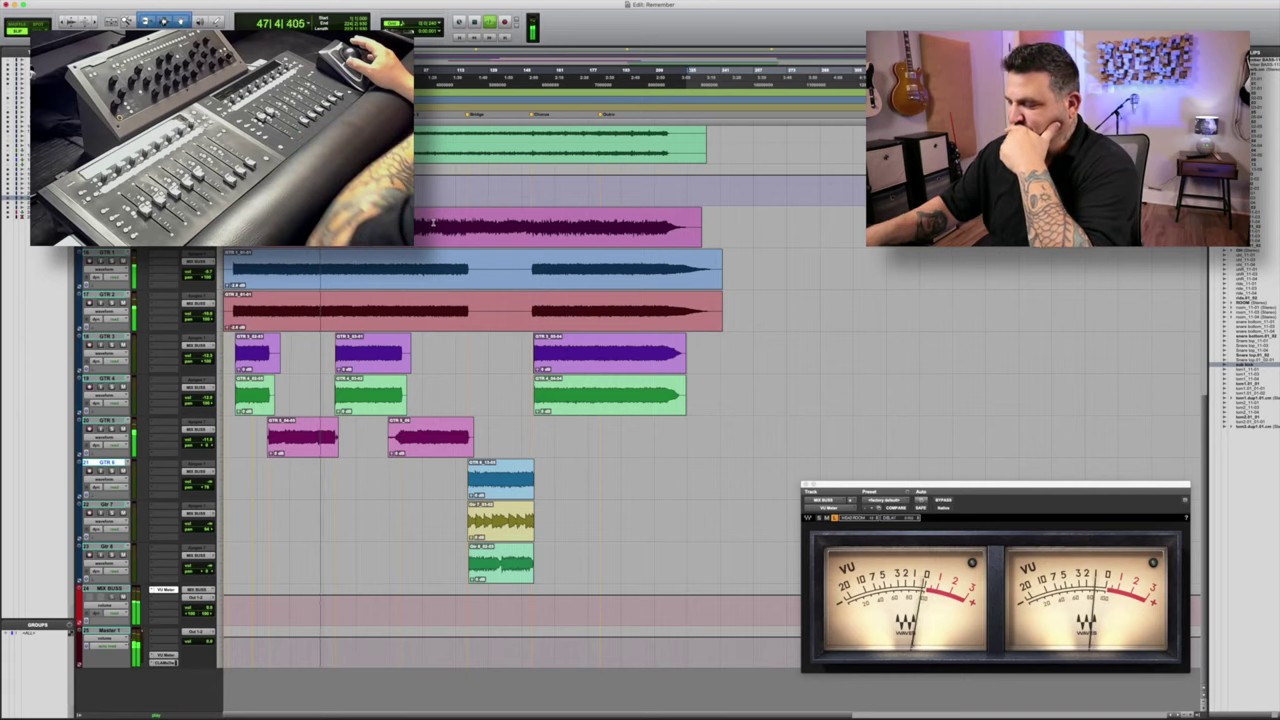
pyautogui.scroll(5, 640, 450)
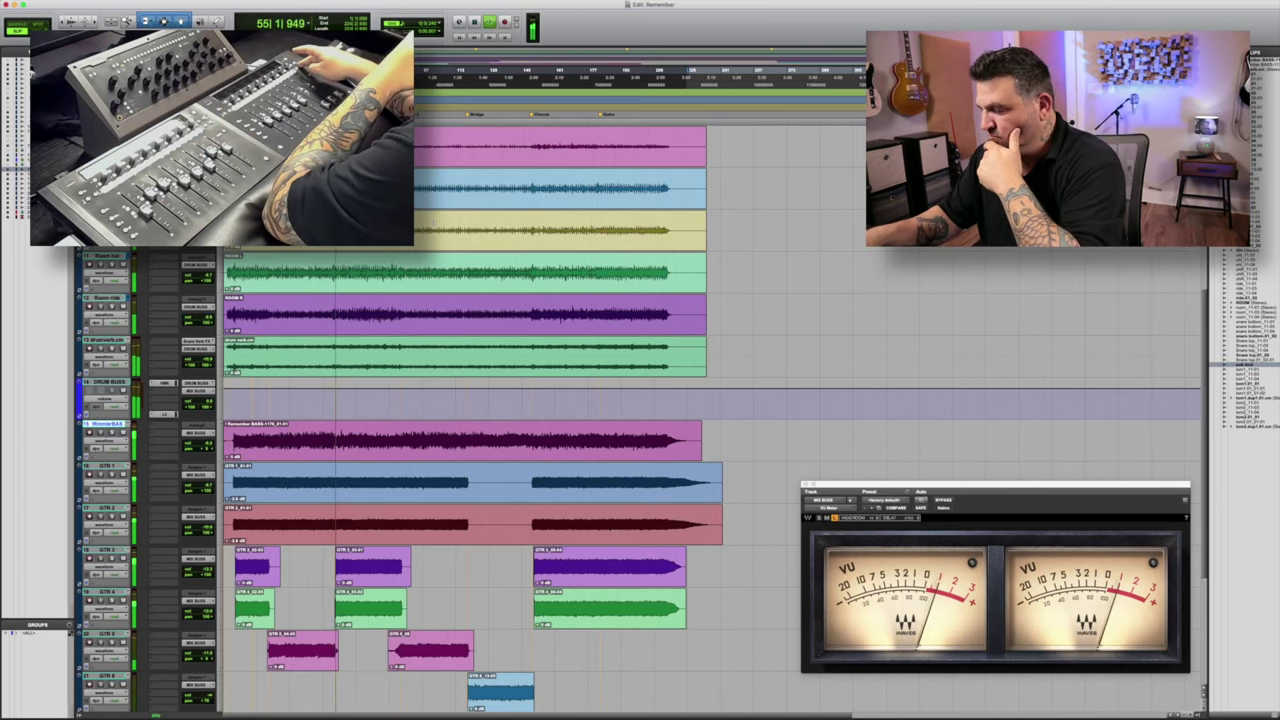
pyautogui.scroll(-2, 714, 461)
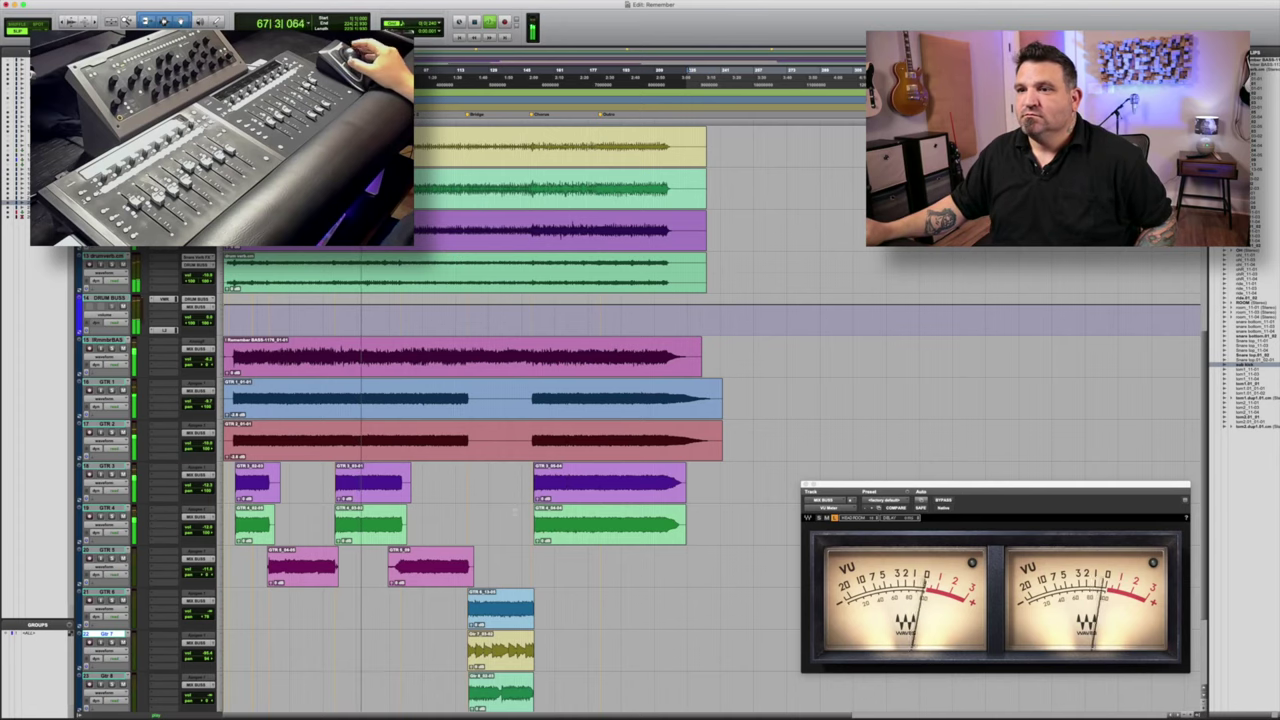
pyautogui.press('space')
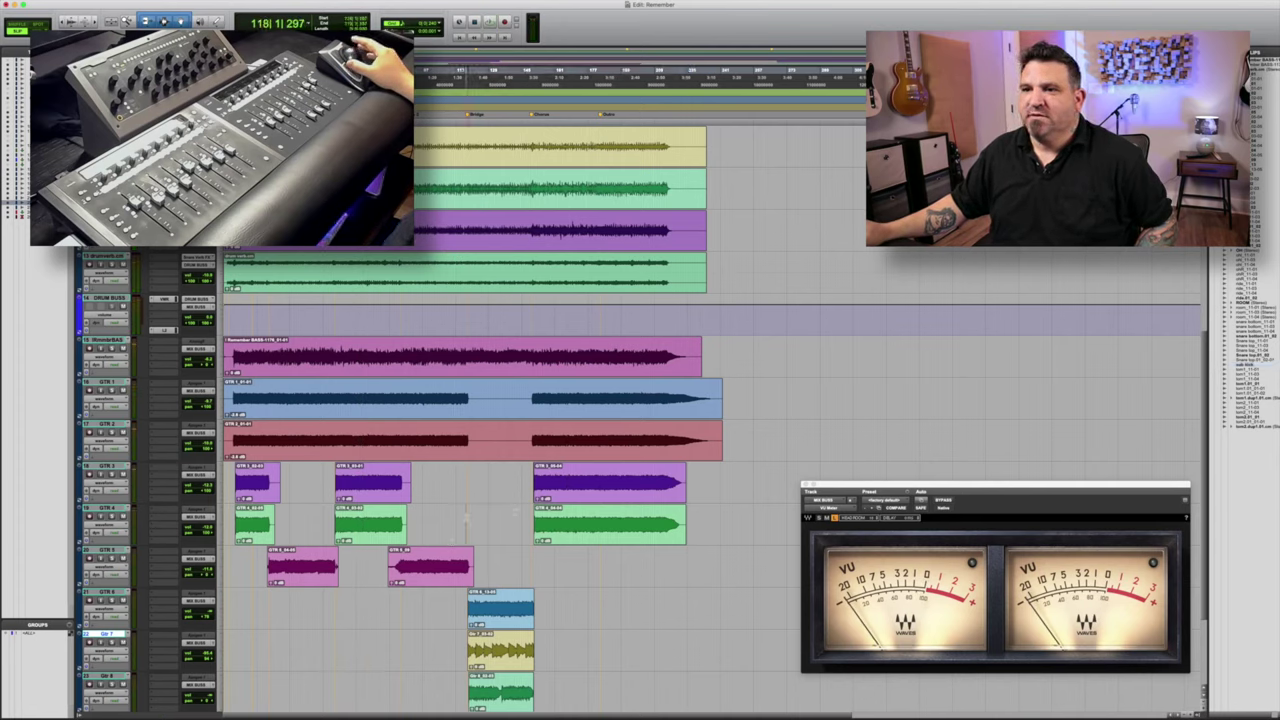
# Step: Play the bridge repeatedly while bringing up the GTR 6, Gtr 7 and Gtr 8 levels
pyautogui.press('space')
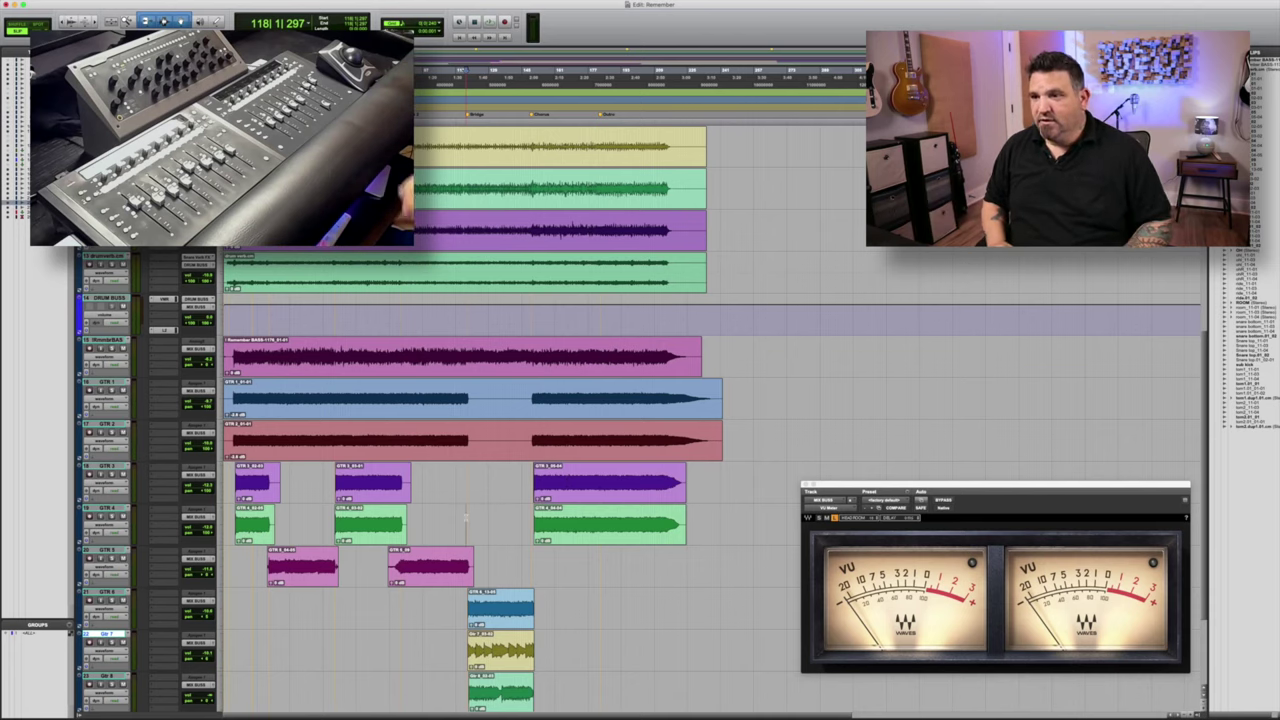
pyautogui.press('space')
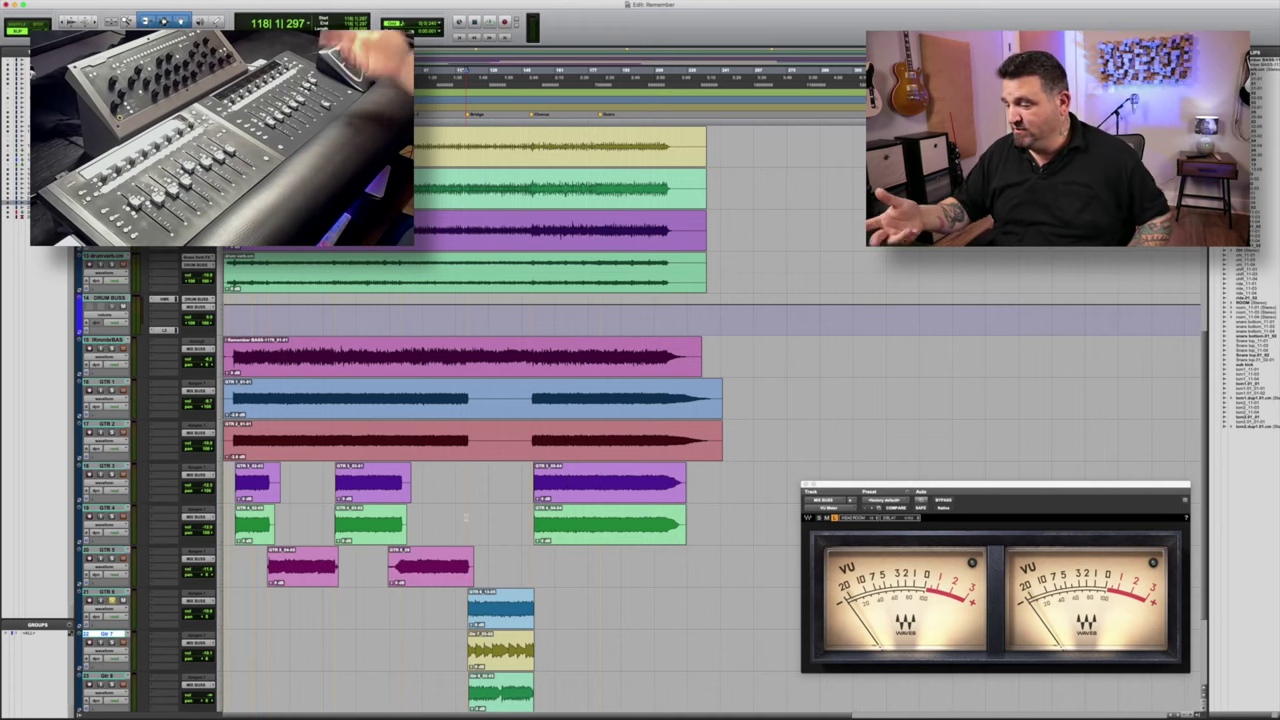
pyautogui.press('space')
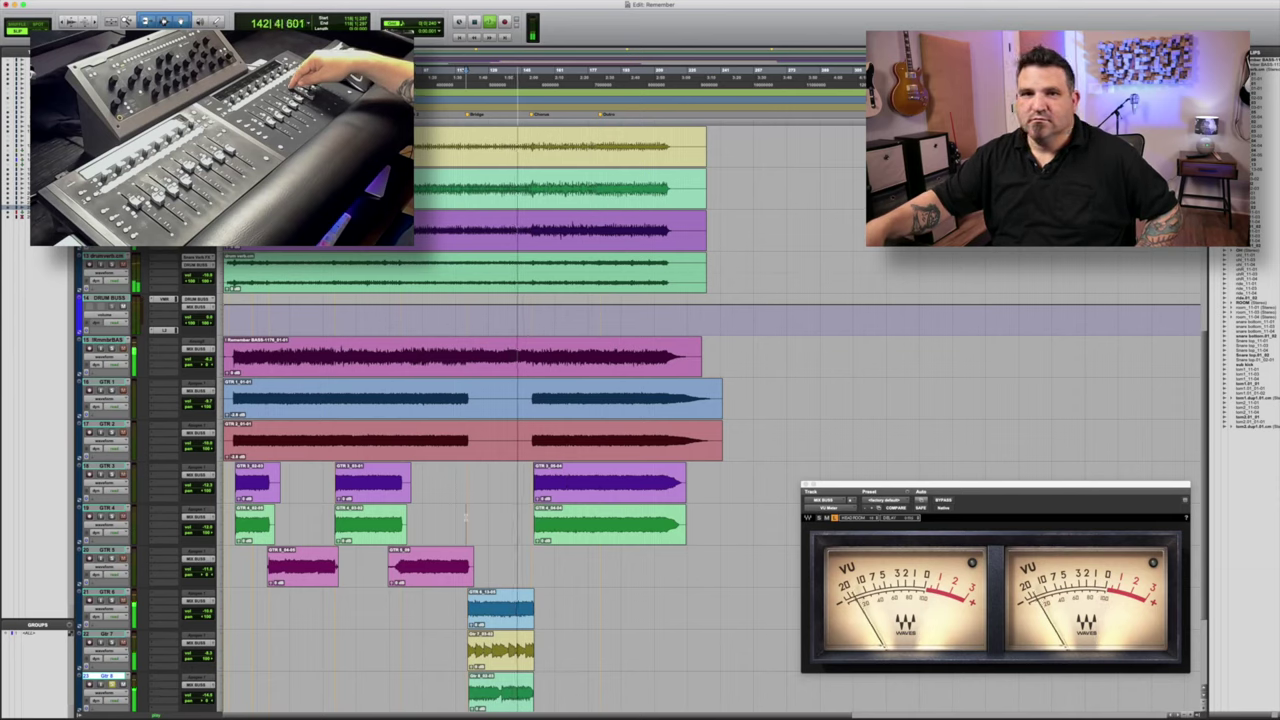
pyautogui.press('space')
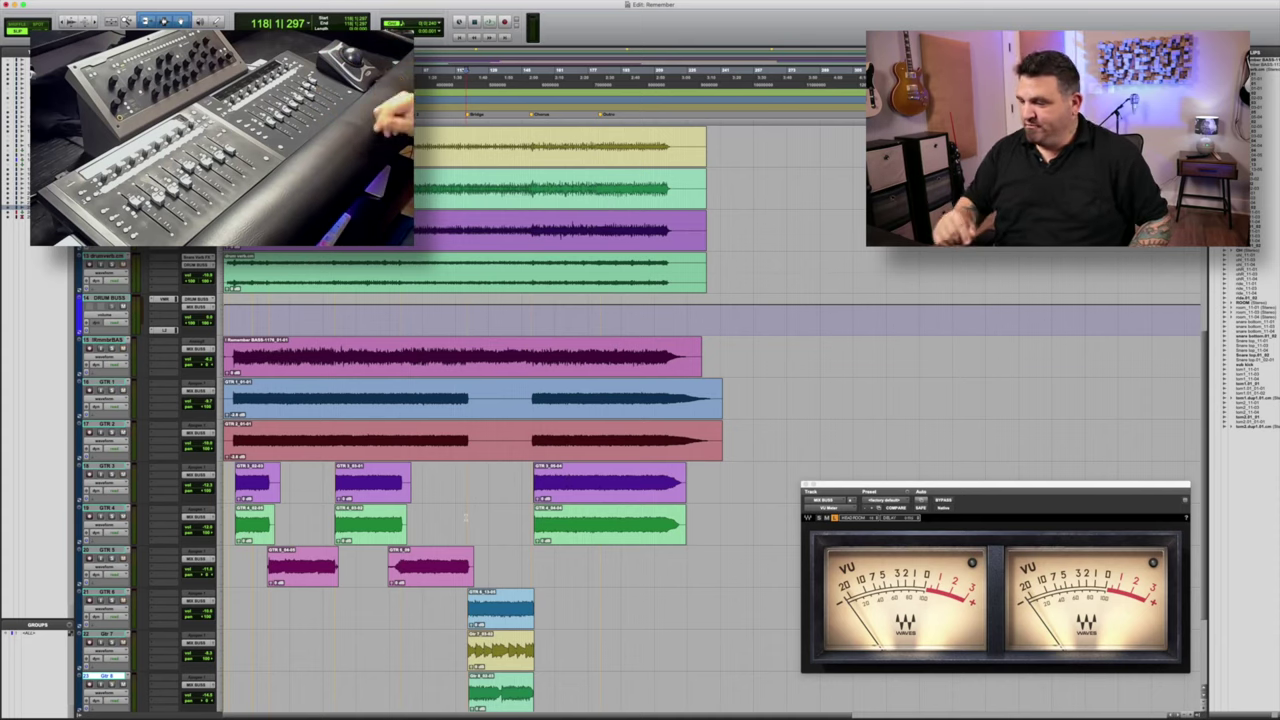
# Step: Replay the bridge with GTR 6, Gtr 7 and Gtr 8 soloed and refine the balance between them
pyautogui.press('space')
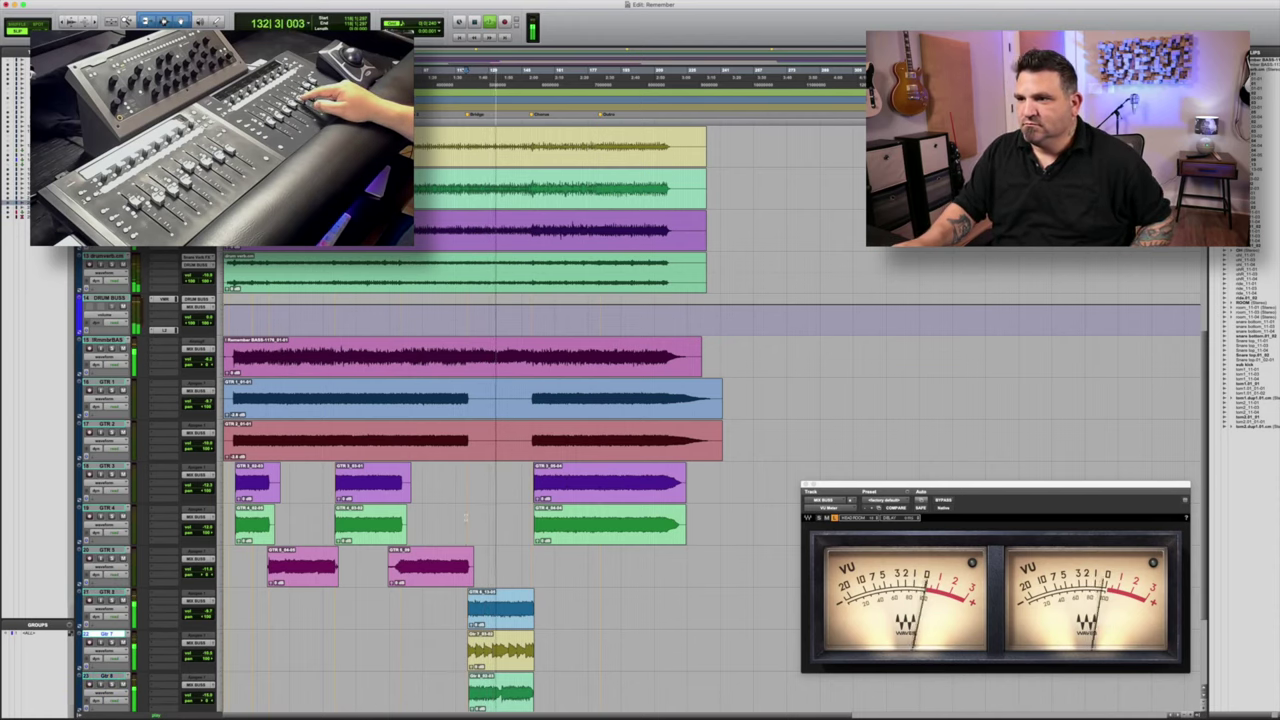
pyautogui.press('space')
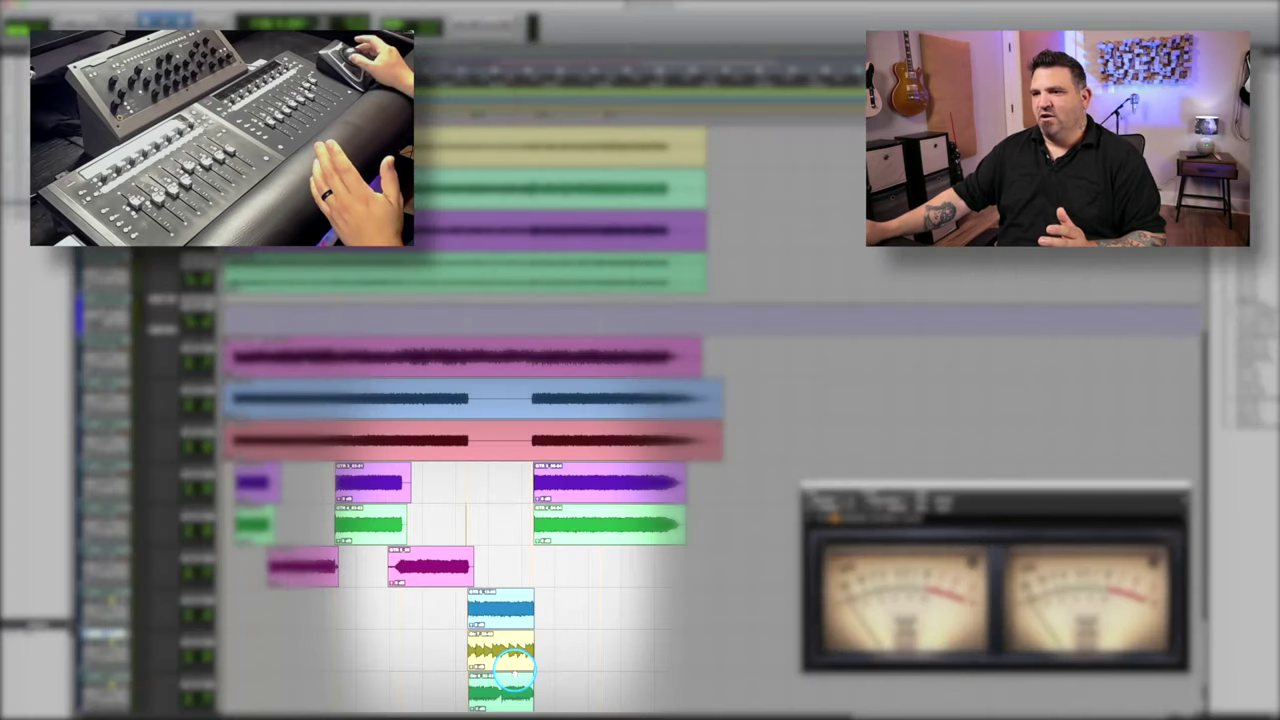
pyautogui.scroll(-3, 514, 675)
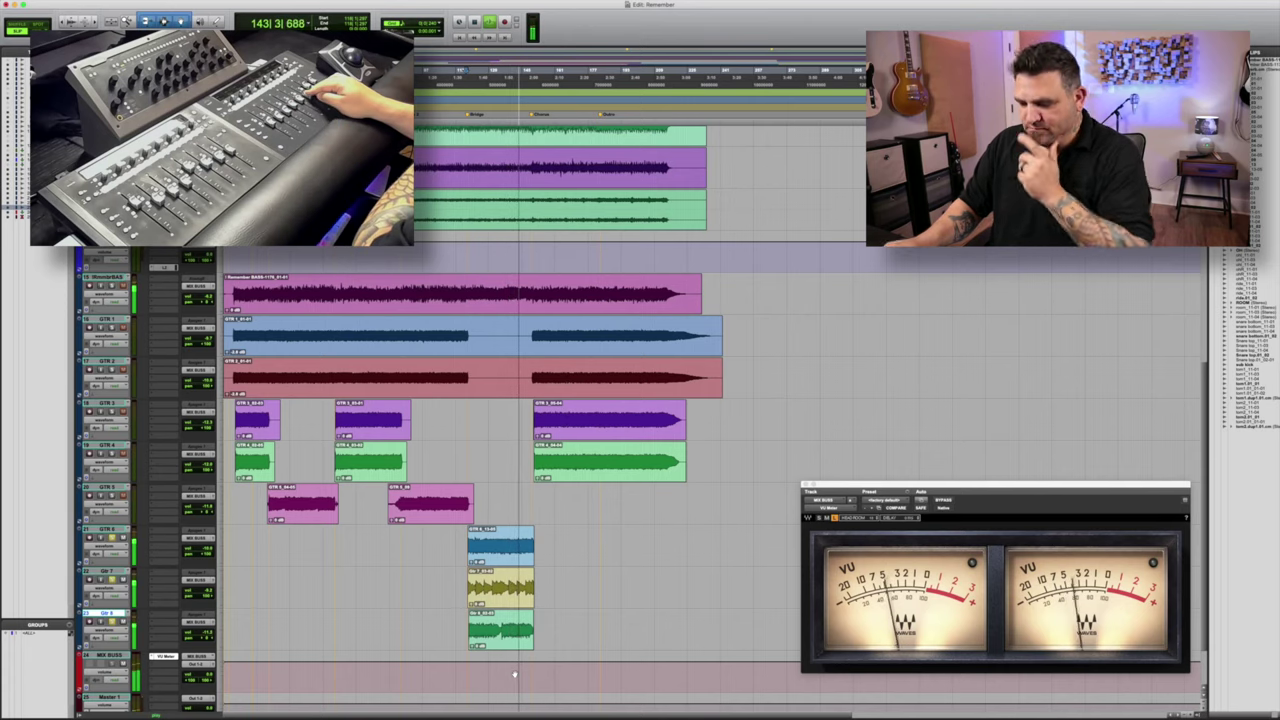
pyautogui.press('space')
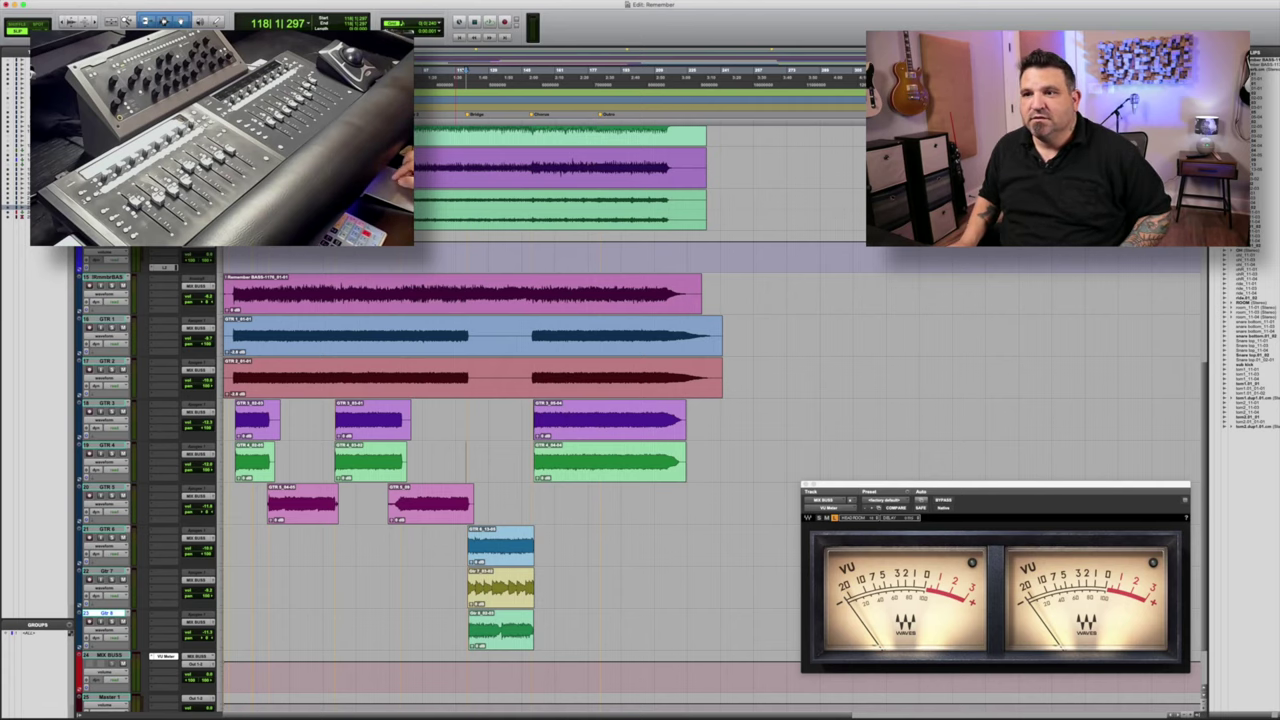
# Step: Group the GTR 6, Gtr 7 and Gtr 8 tracks as a Mix/Edit group named Bridge Gtrs
pyautogui.keyDown('shift'); pyautogui.click(108, 528); pyautogui.keyUp('shift')
pyautogui.press('super+g')
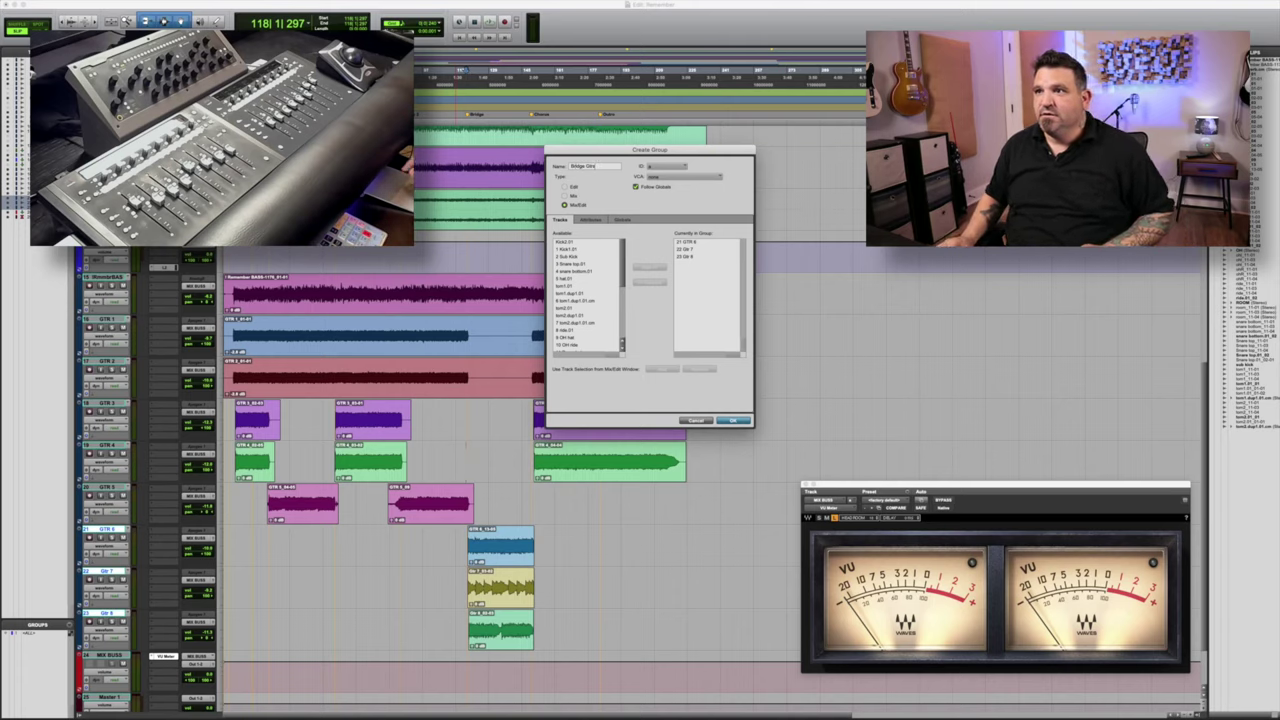
pyautogui.press('Return')
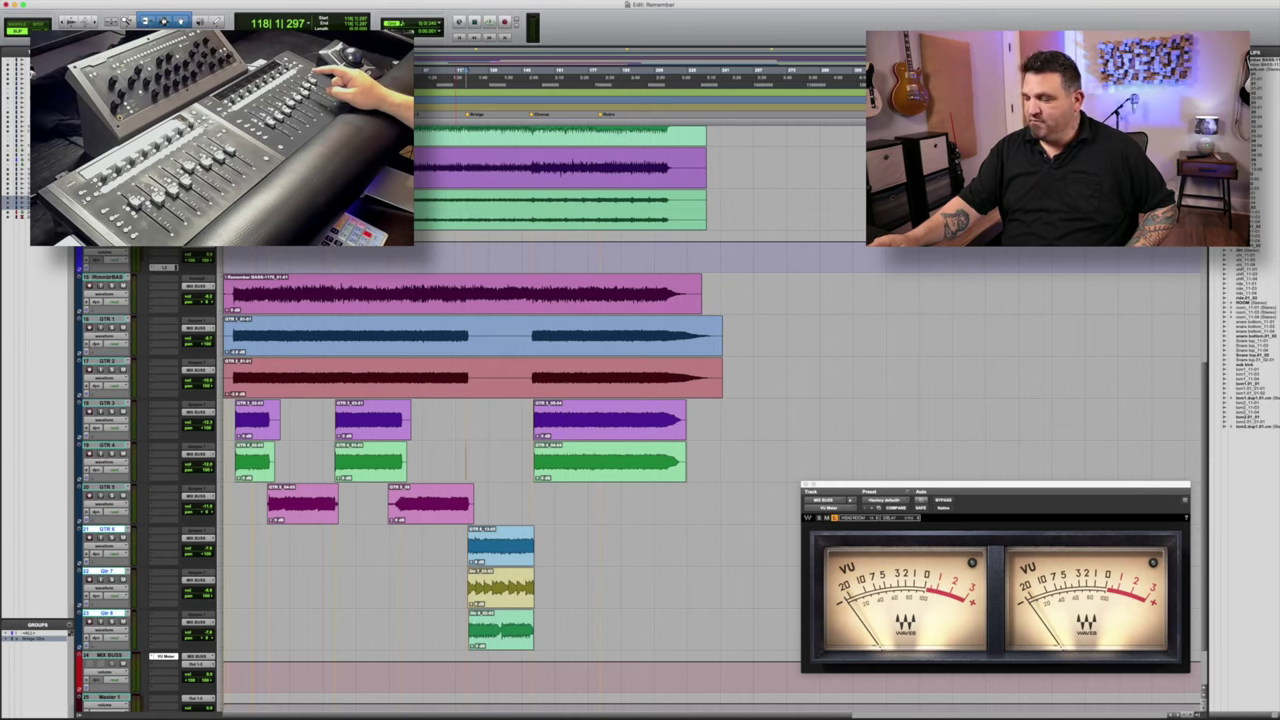
# Step: Replay the bridge and set the grouped bridge guitars' level against the rest of the mix
pyautogui.press('space')
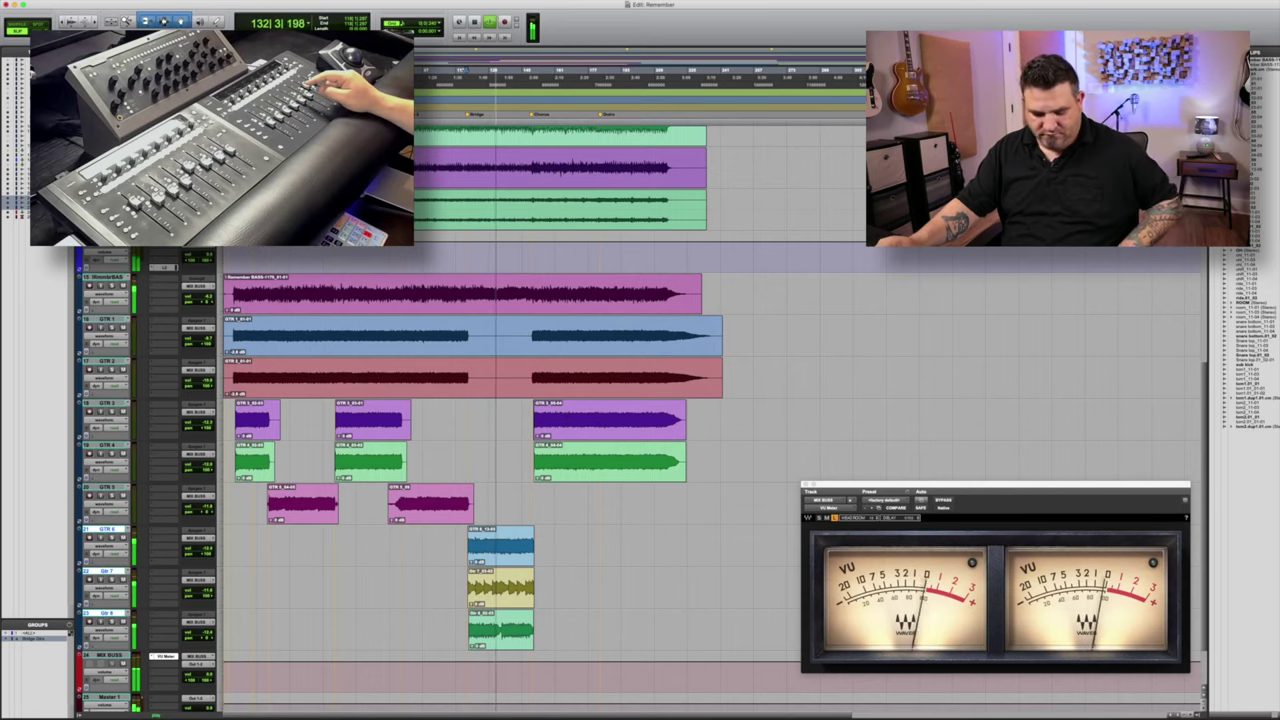
pyautogui.press('space')
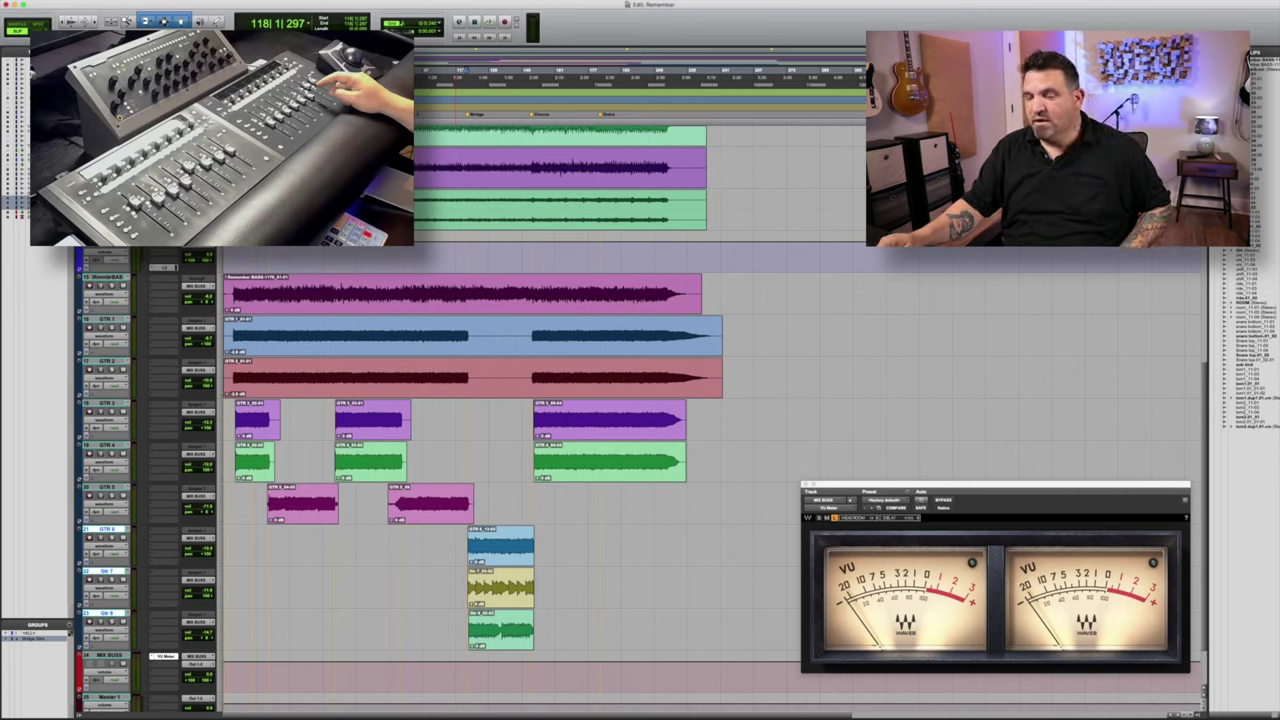
pyautogui.press('space')
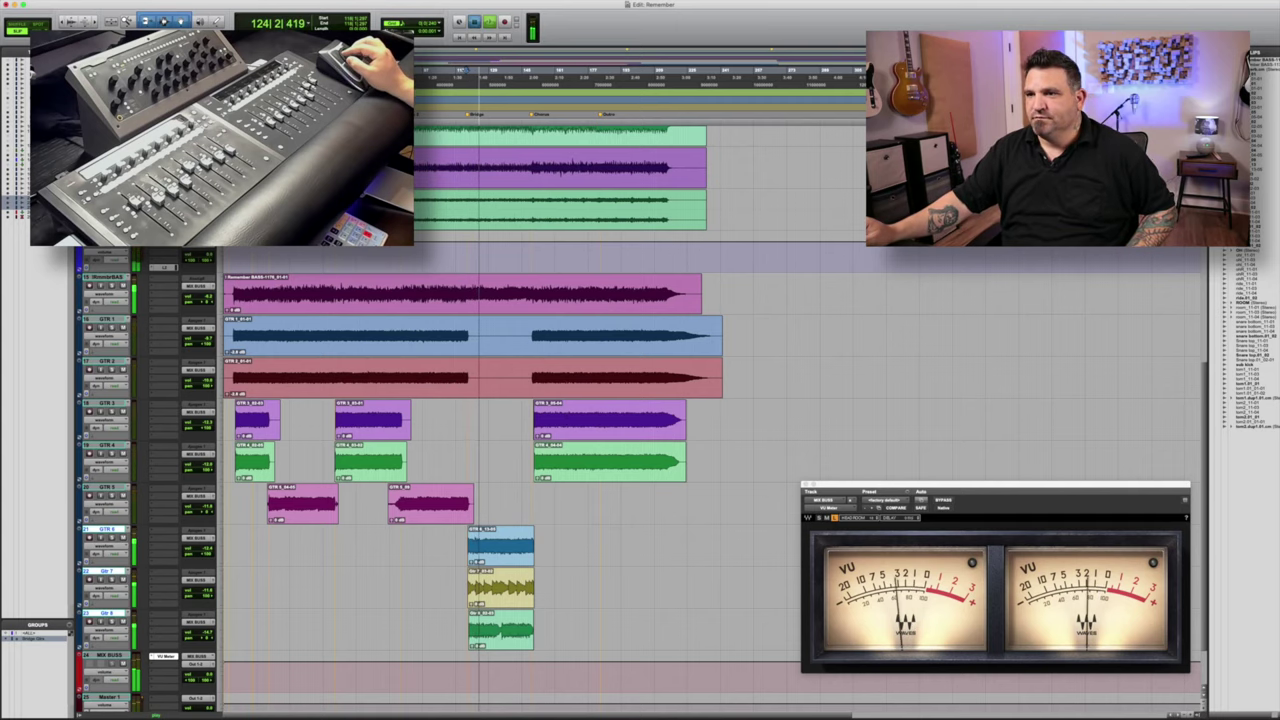
pyautogui.press('space')
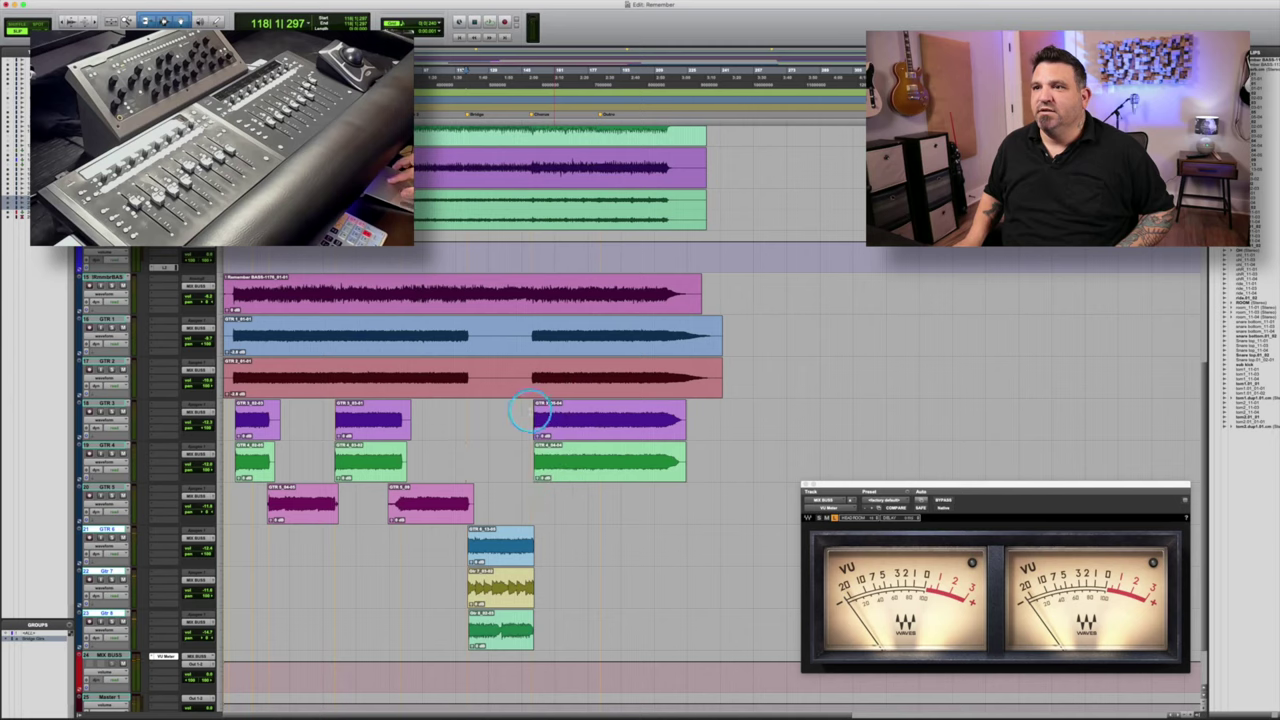
# Step: Play the full mix from the last chorus and from the outro, adjusting the second tom's level against it
pyautogui.press('space')
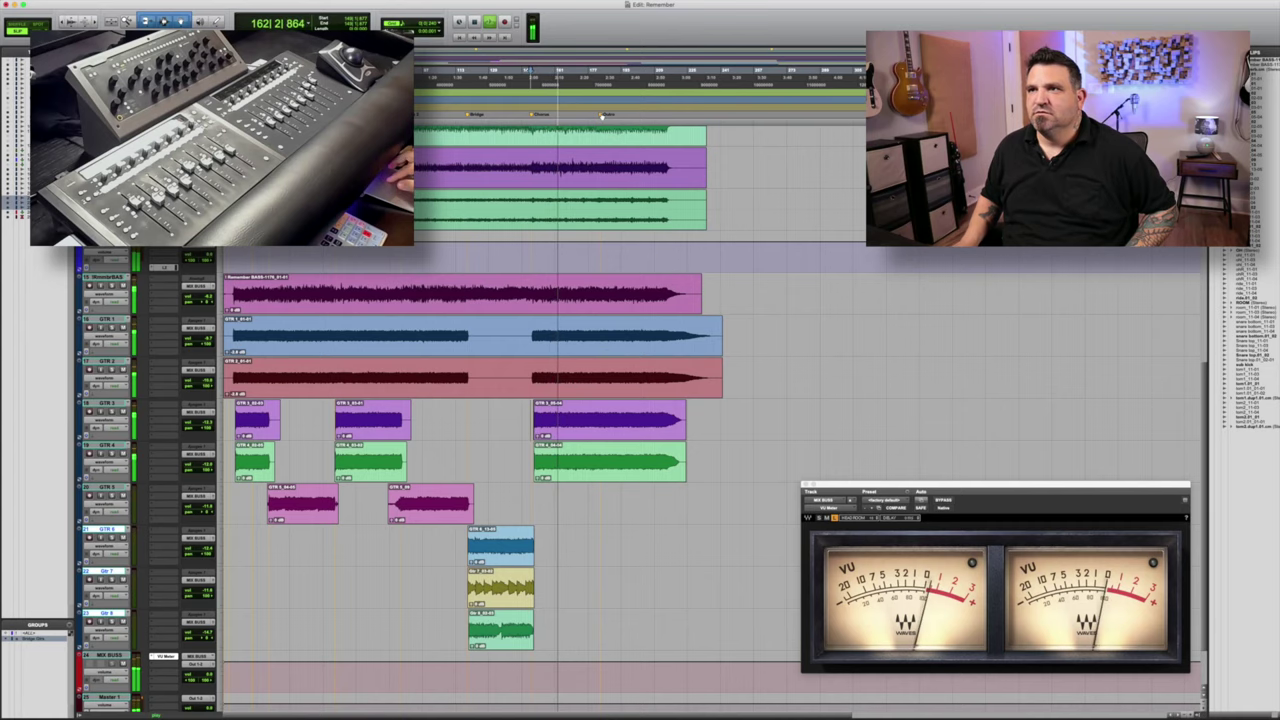
pyautogui.scroll(-10, 600, 200)
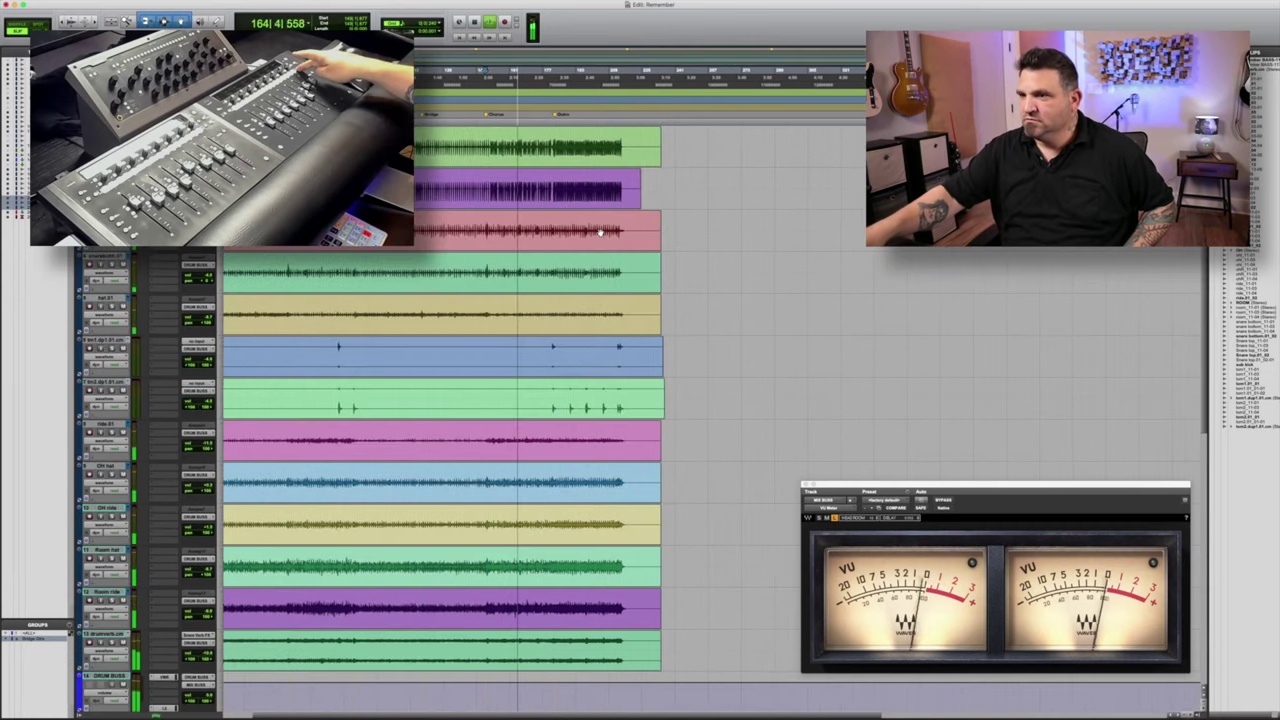
pyautogui.press('space')
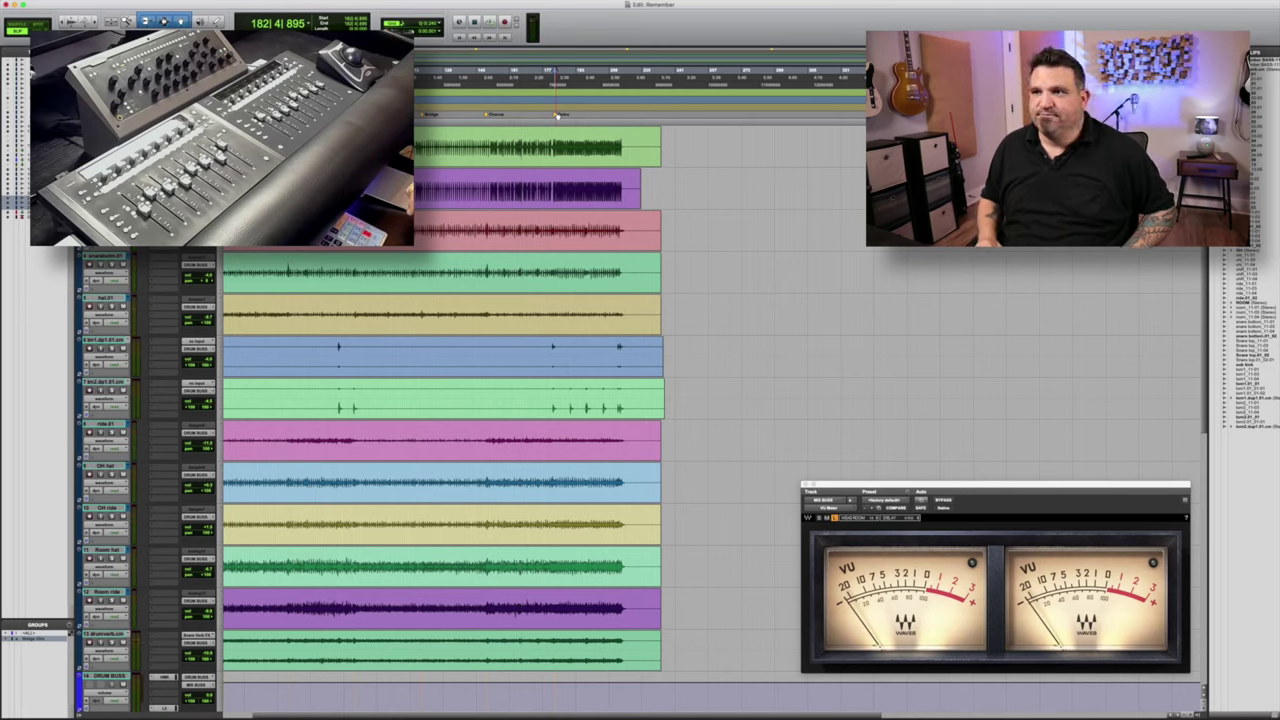
pyautogui.press('space')
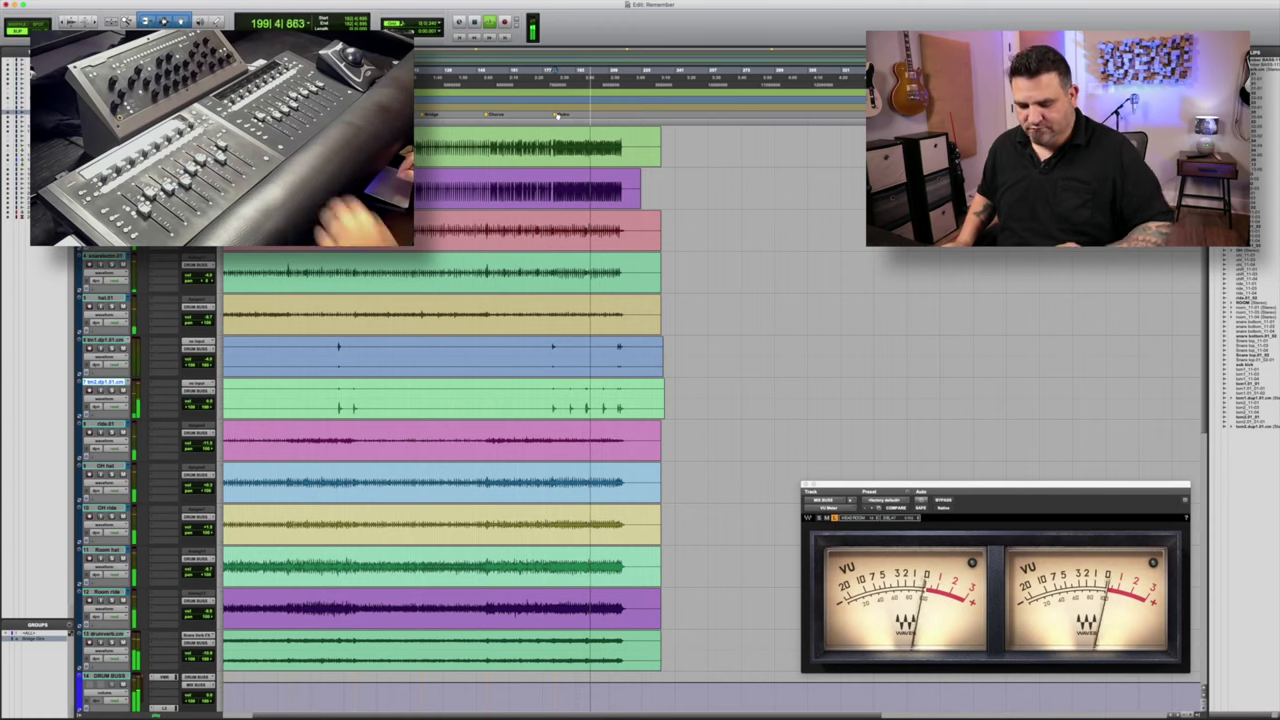
pyautogui.press('space')
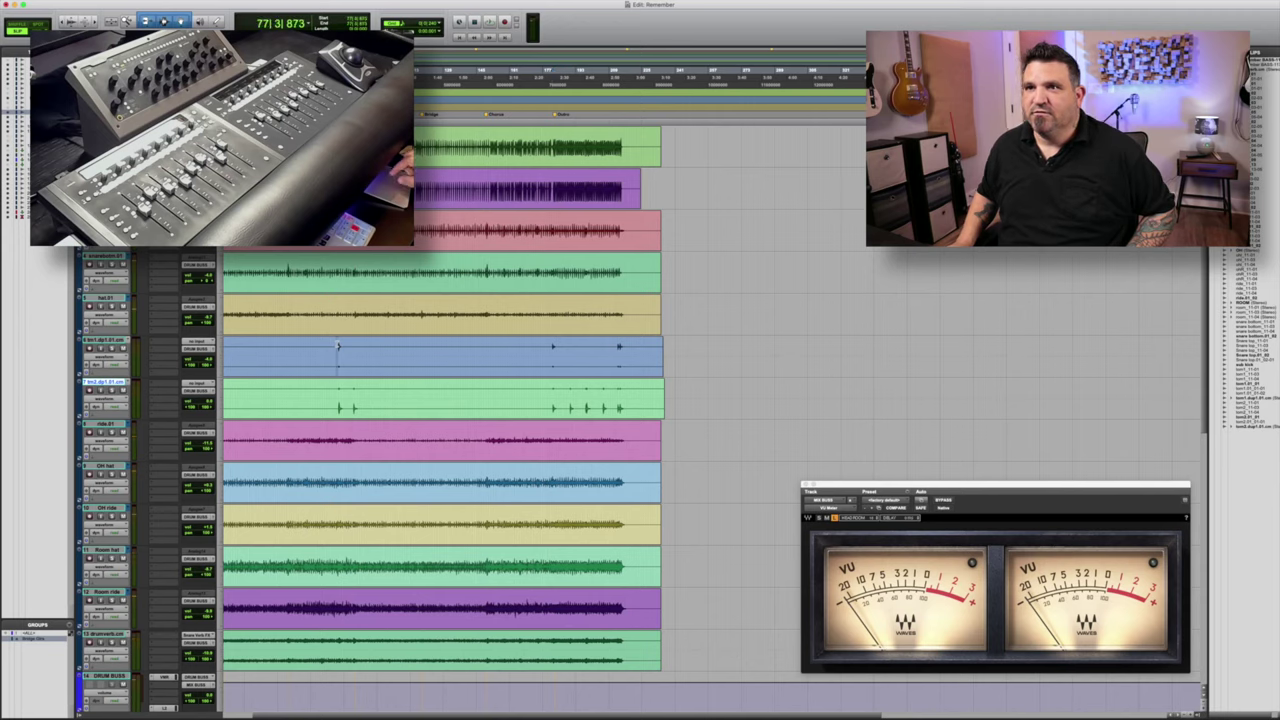
# Step: Replay the tom fill around bar 77 in the full mix while adjusting the tom 1 and tom 2 levels
pyautogui.press('space')
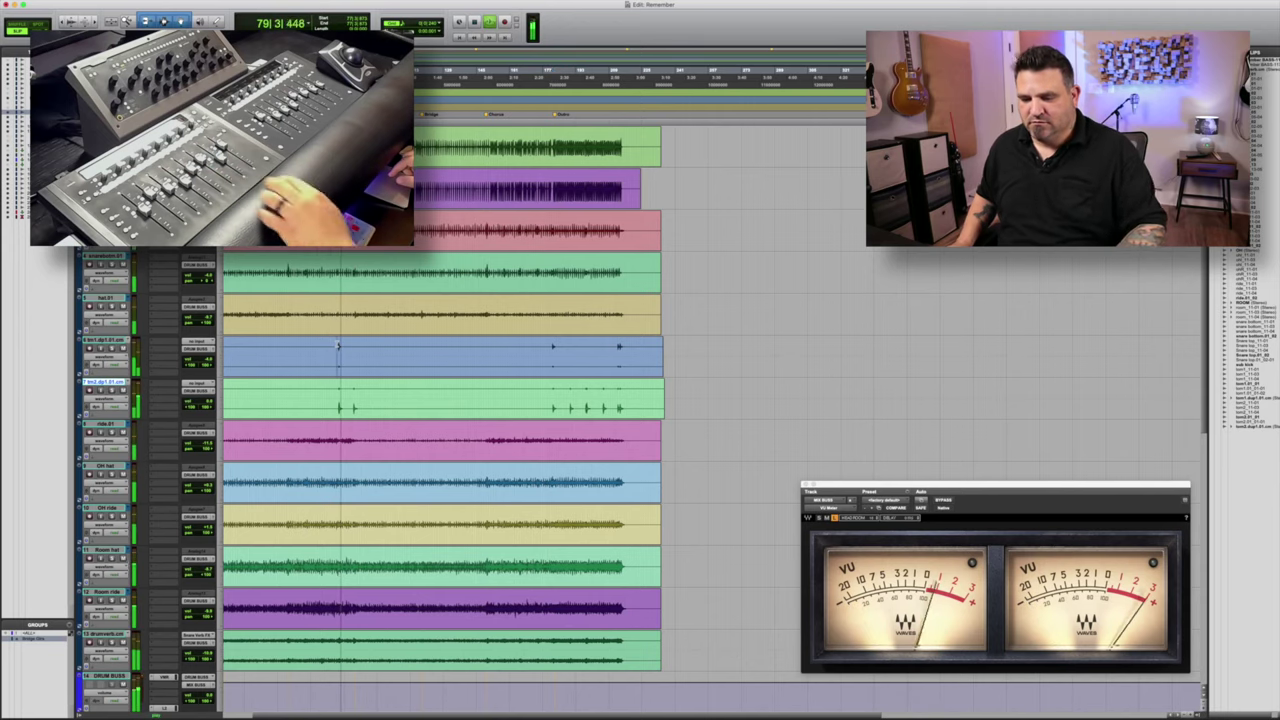
pyautogui.press('space')
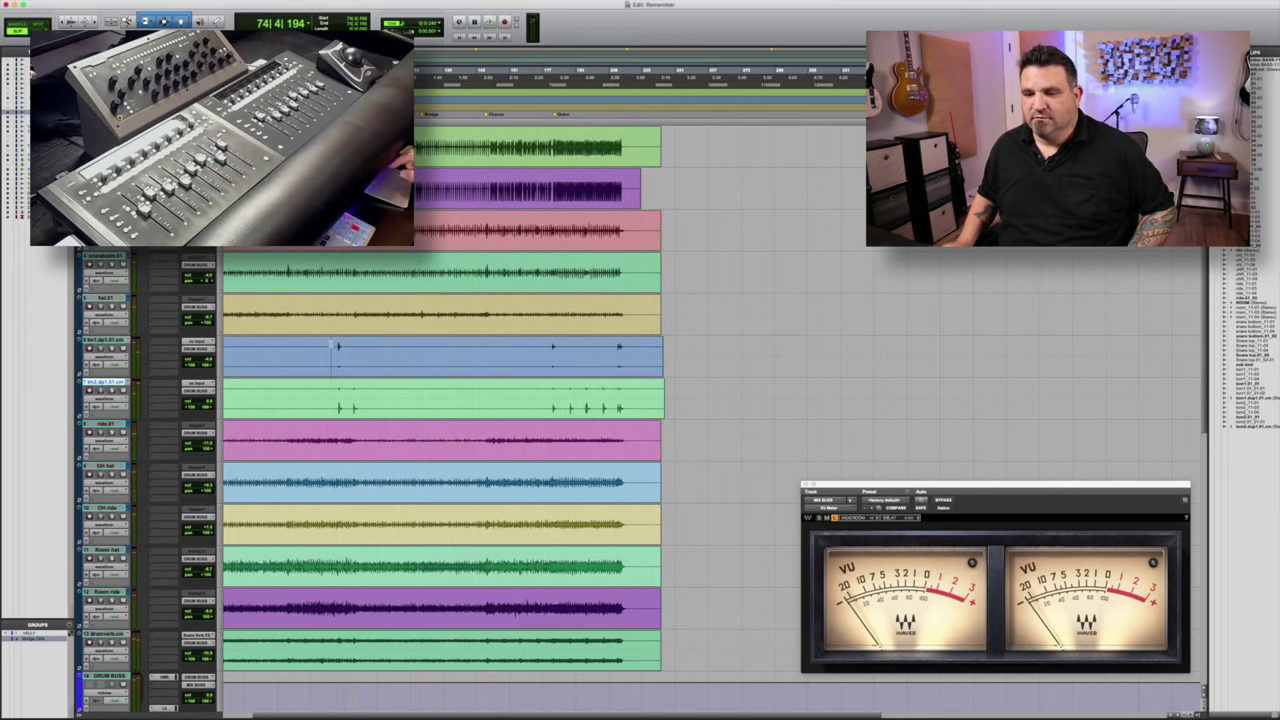
pyautogui.press('space')
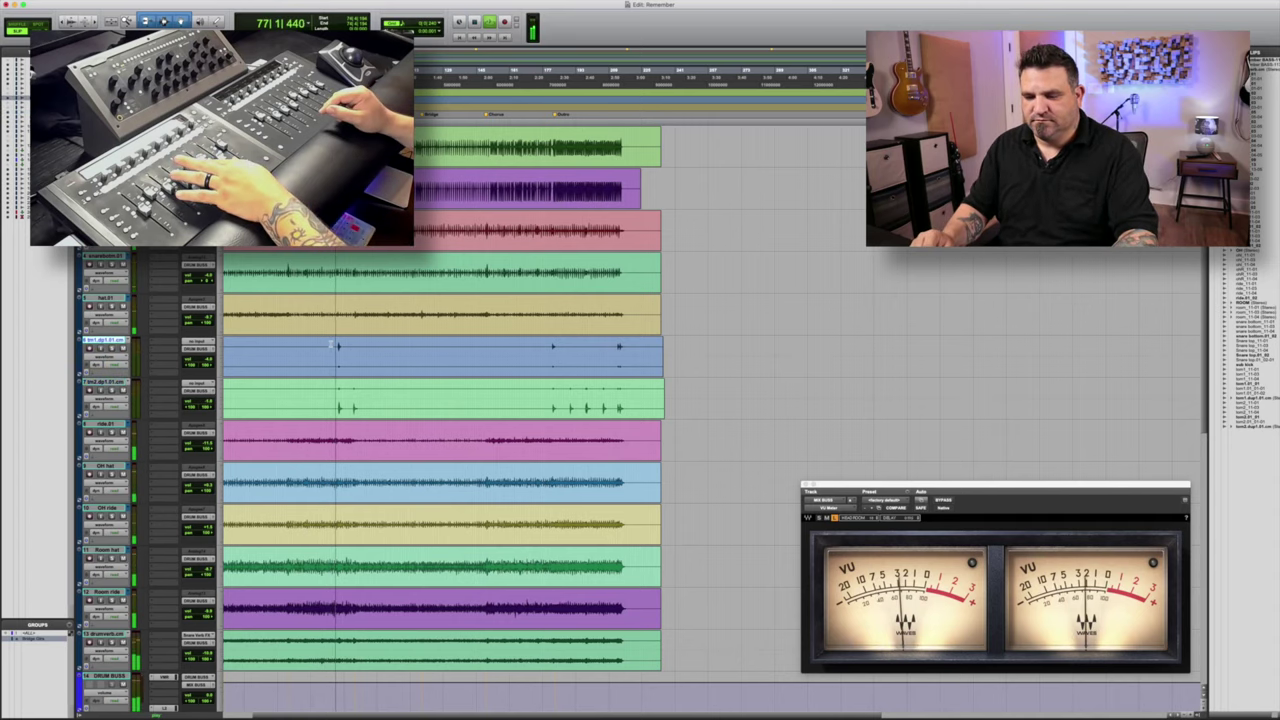
pyautogui.press(';')
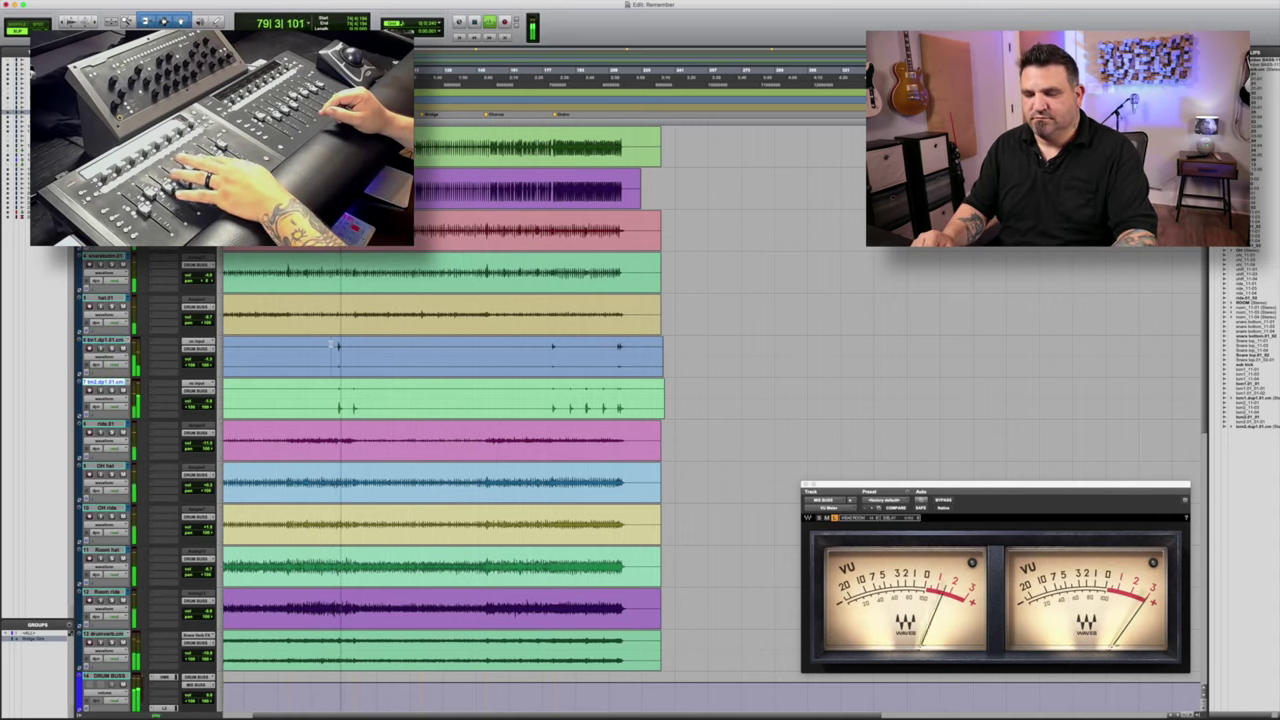
pyautogui.press('p')
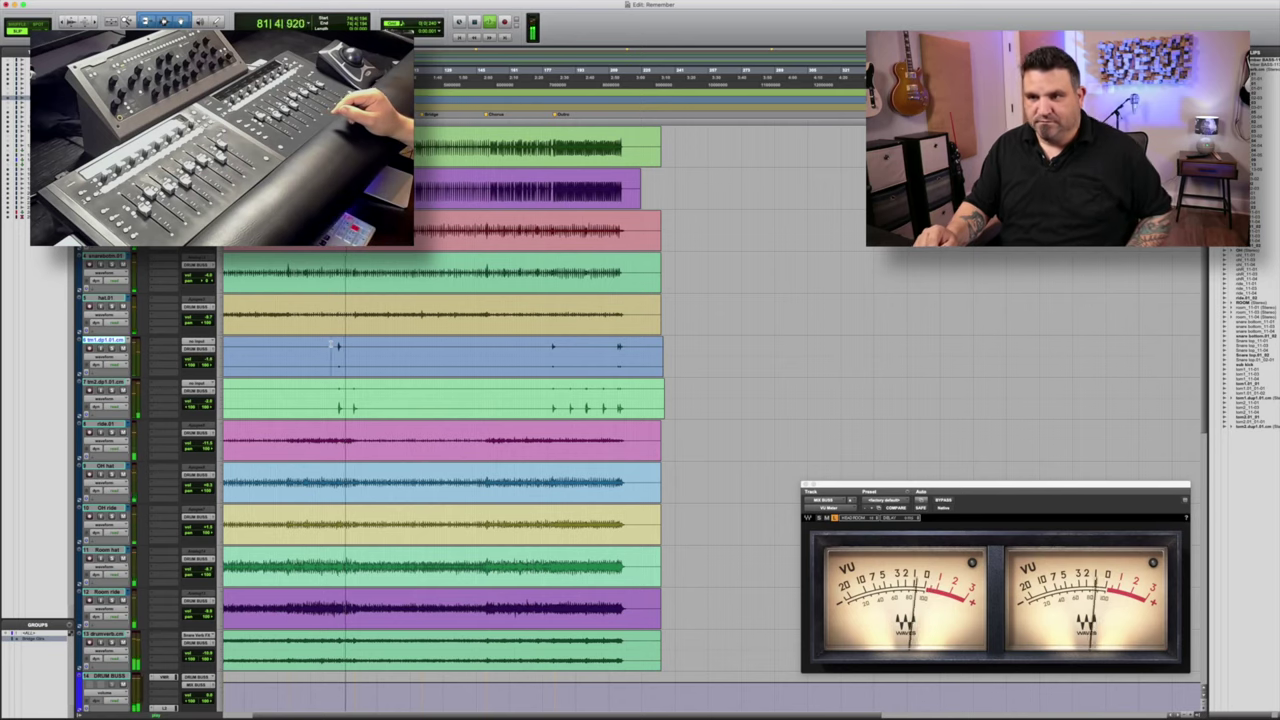
pyautogui.press('space')
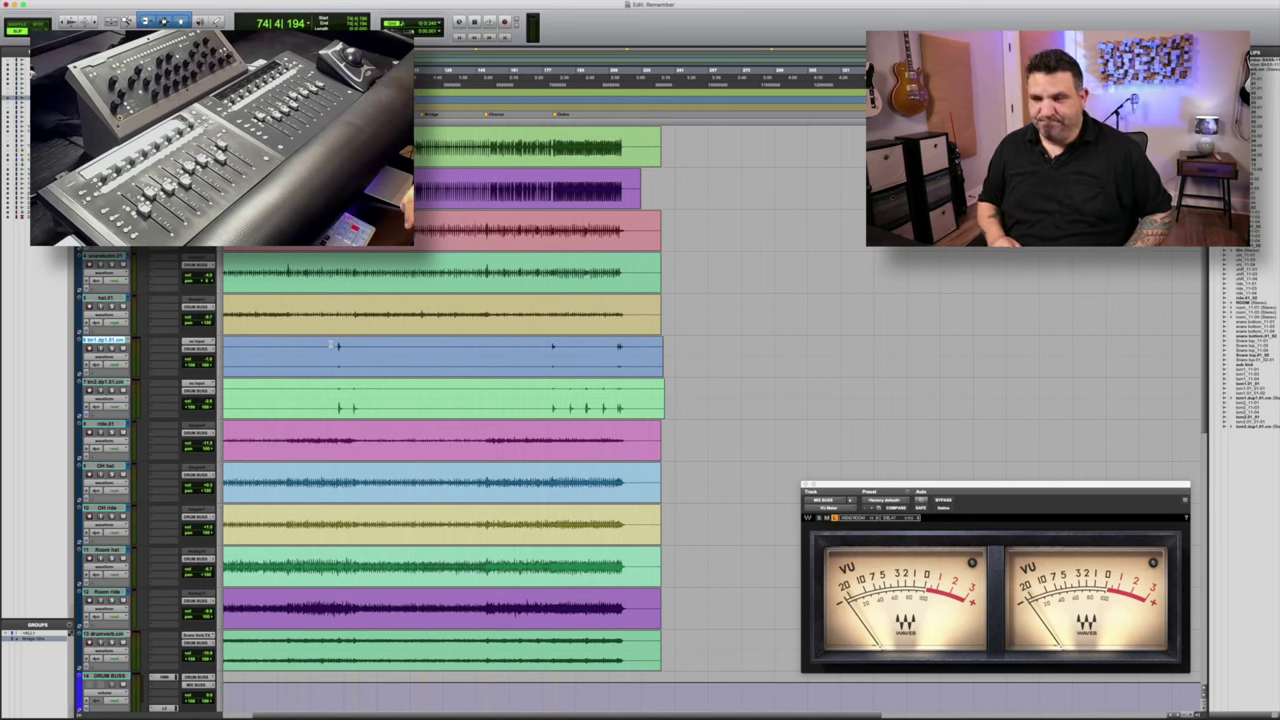
# Step: Replay the full mix from bar 74 while adjusting the hat, OH ride and OH hat tracks against the other drums
pyautogui.press('space')
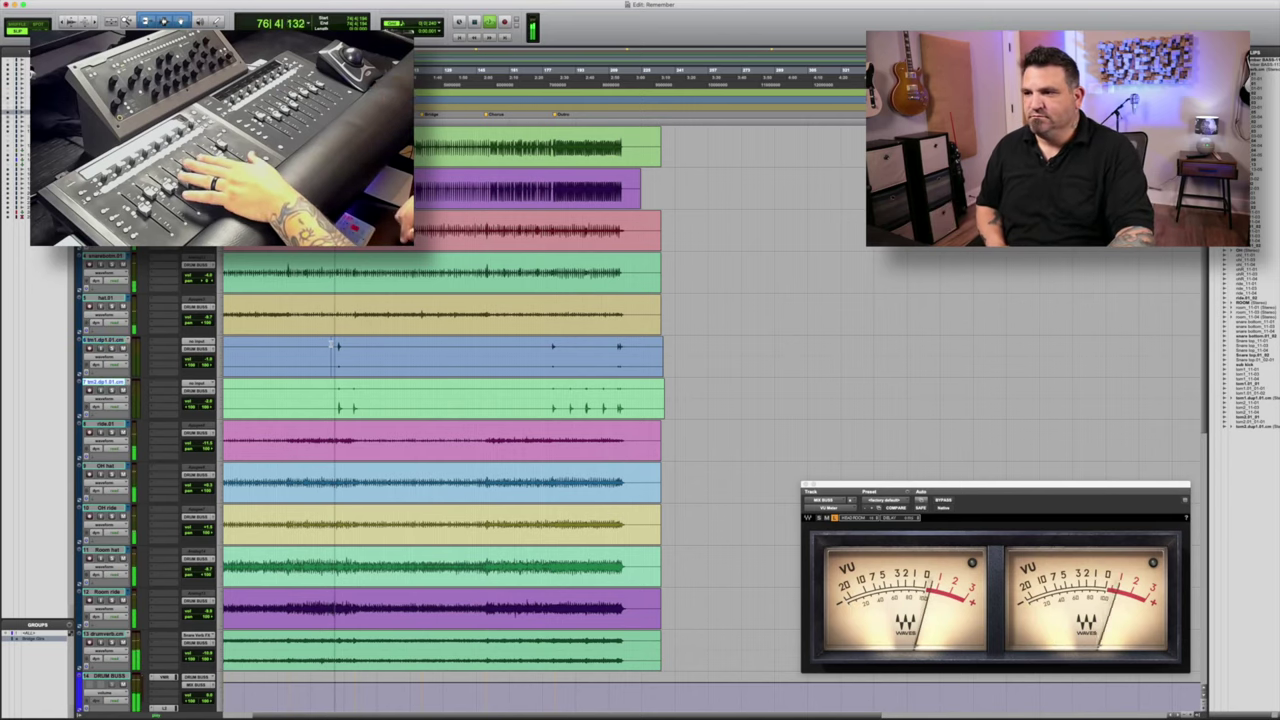
pyautogui.click(105, 298)
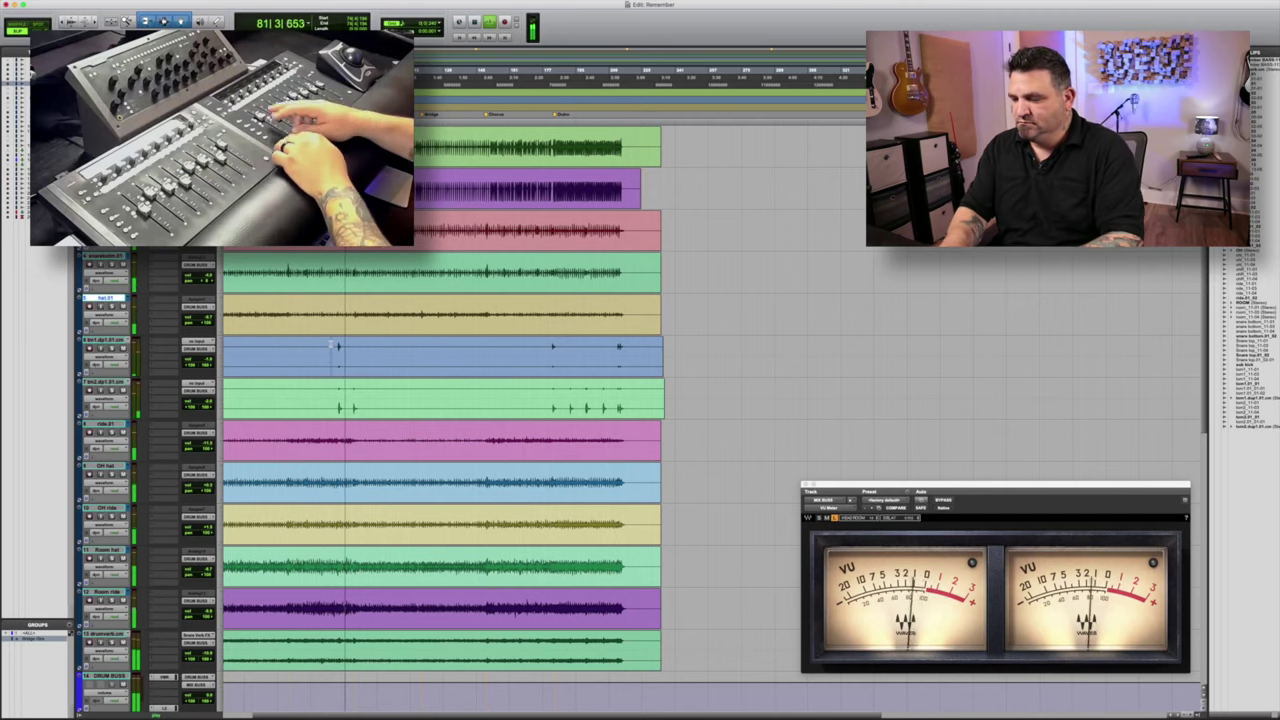
pyautogui.click(105, 508)
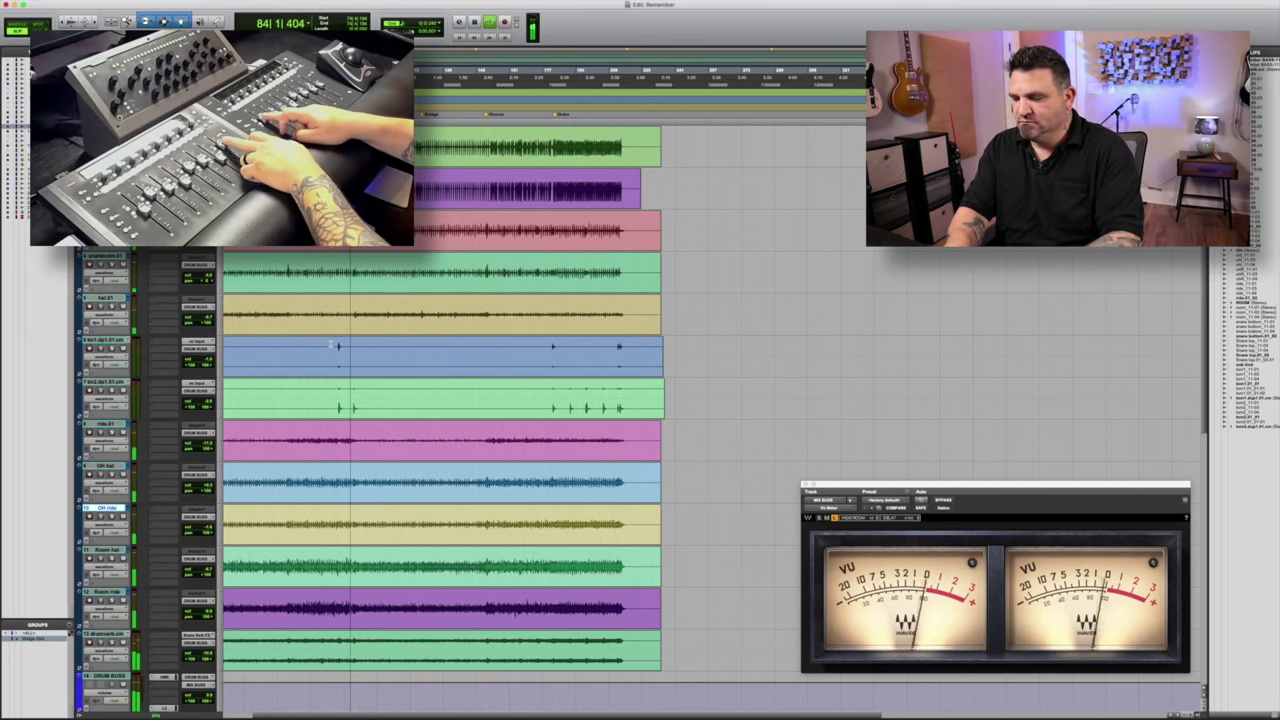
pyautogui.press('p')
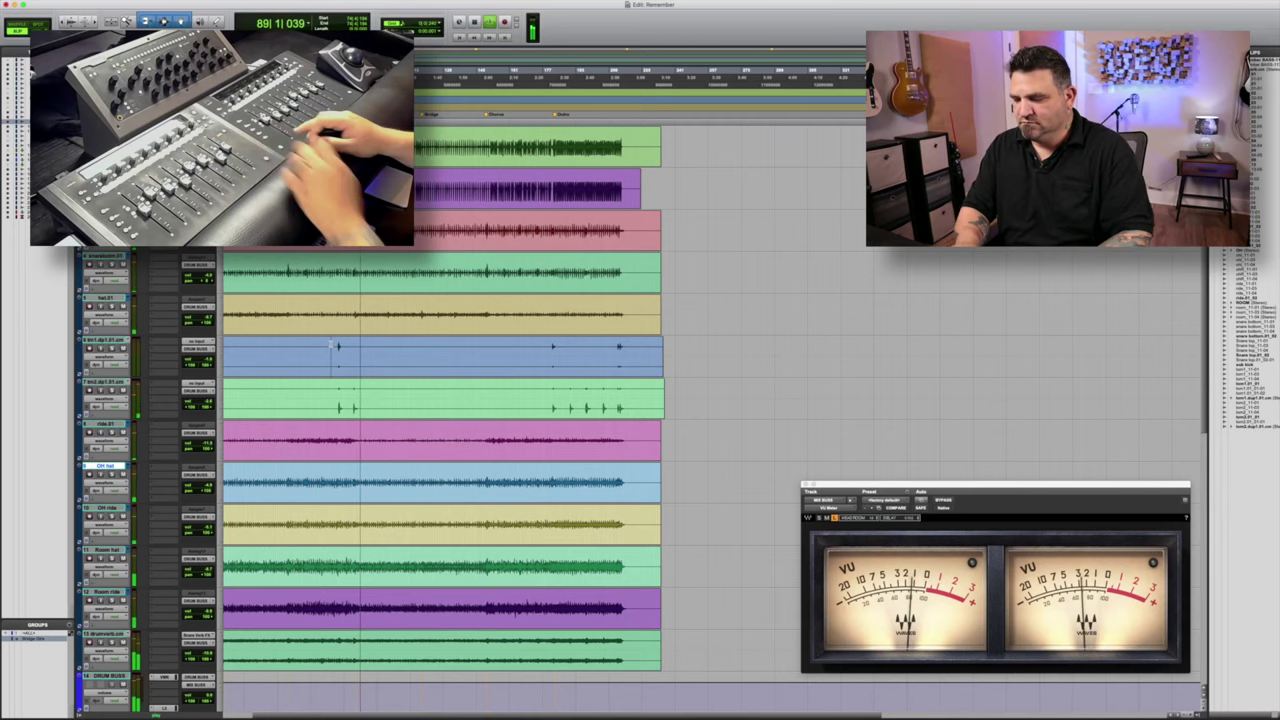
pyautogui.press('space')
pyautogui.press(';')
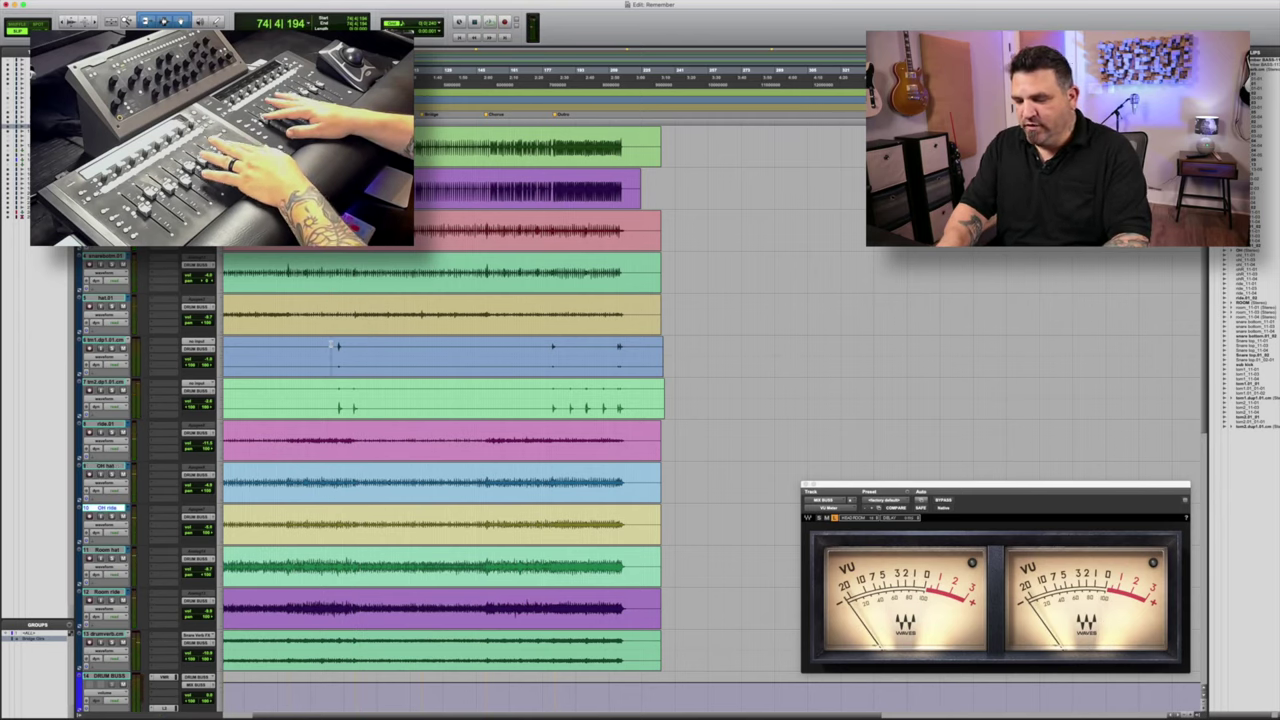
pyautogui.press('p')
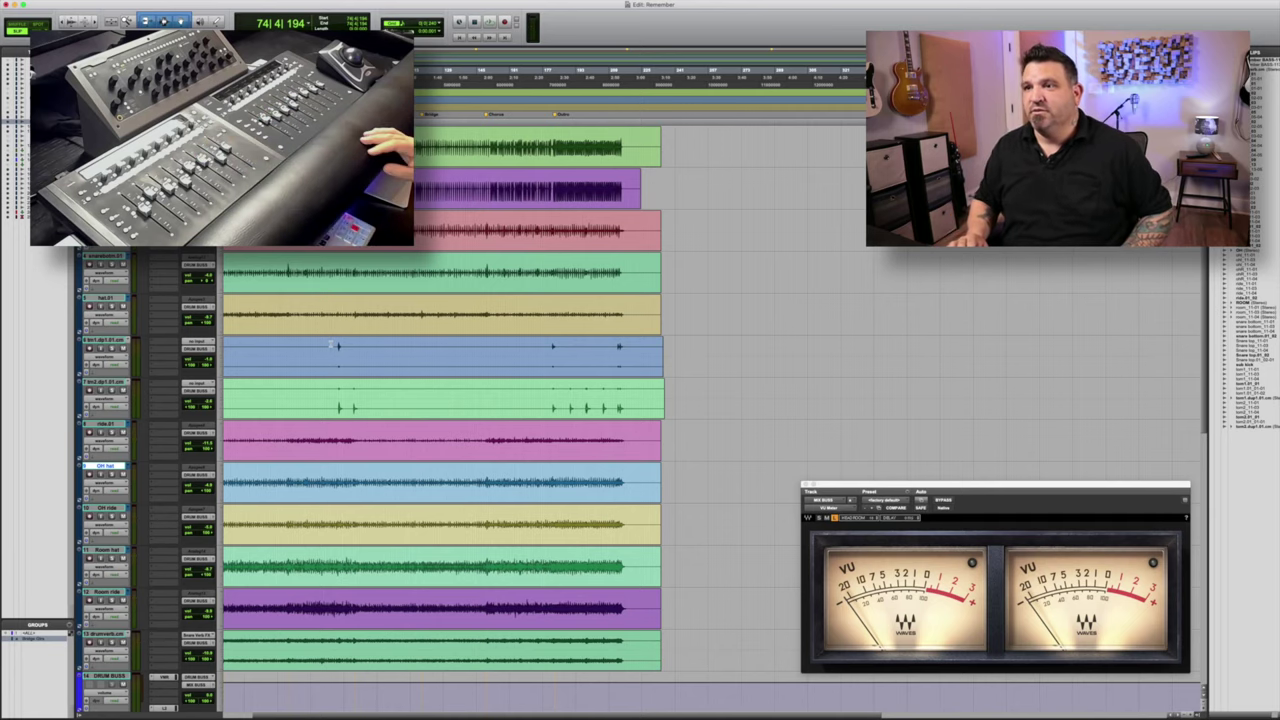
# Step: Return to the session start, select all drum, bass and guitar tracks, and insert Console 1 on every selected track
pyautogui.press('Return')
pyautogui.press('super+bracketright')
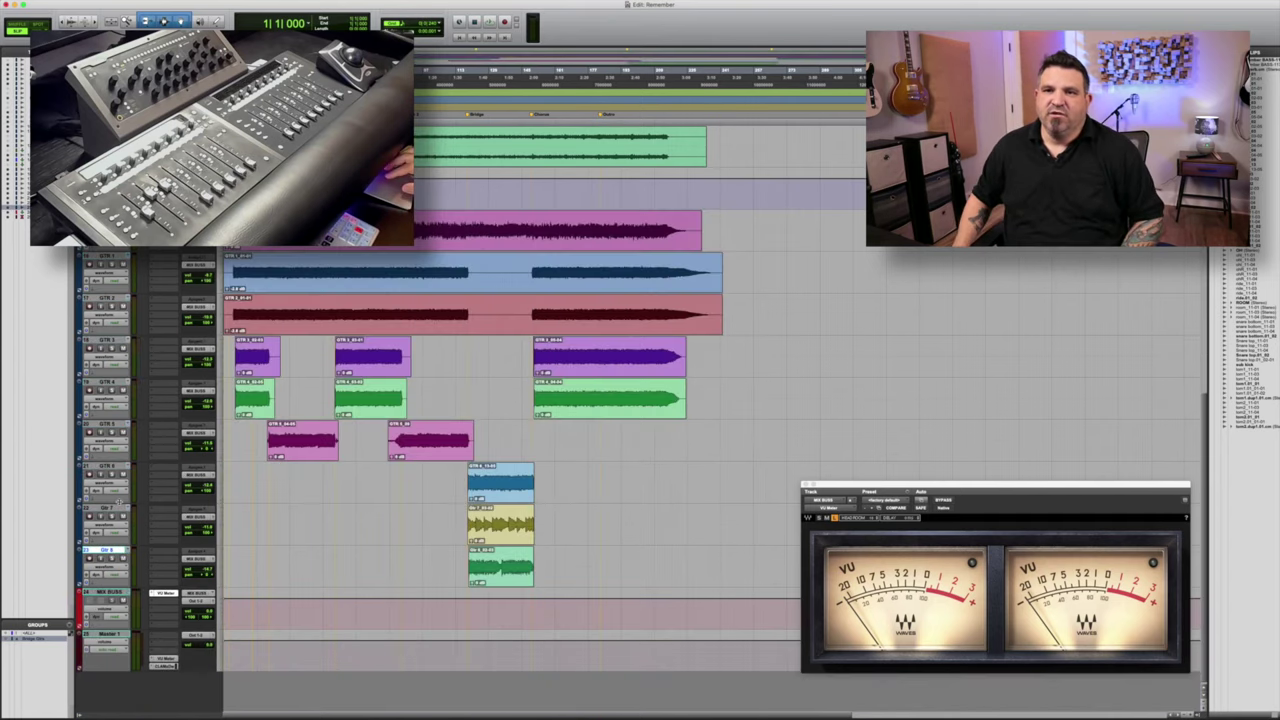
pyautogui.scroll(10, 465, 450)
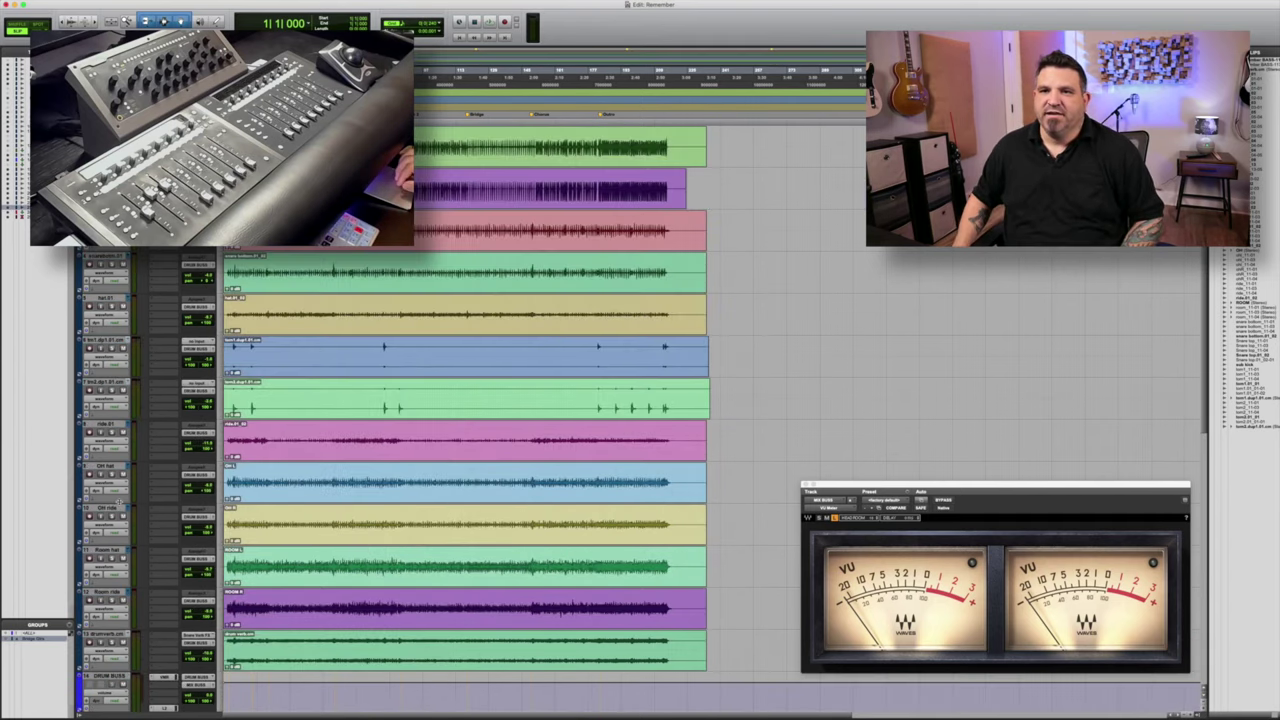
pyautogui.hscroll(1, 545, 393)
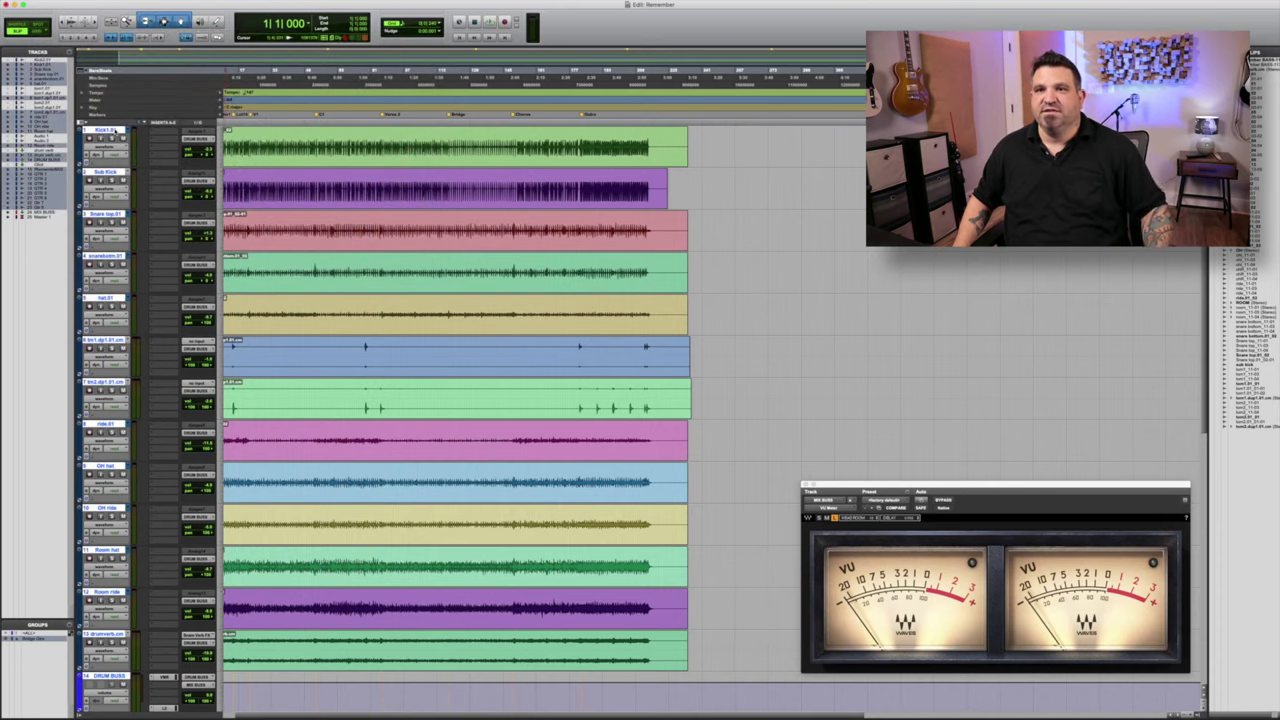
pyautogui.scroll(-1, 169, 336)
pyautogui.scroll(-5, 169, 336)
pyautogui.scroll(5, 169, 336)
pyautogui.scroll(1, 136, 150)
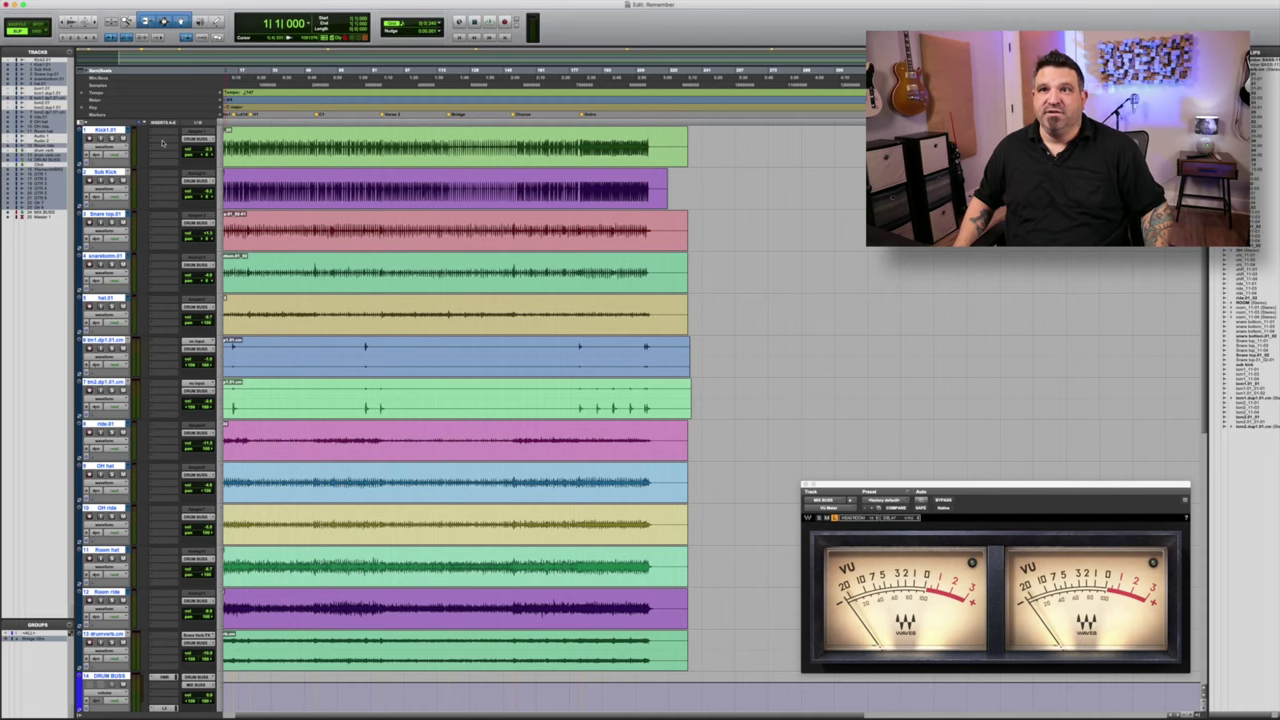
pyautogui.click(163, 143)
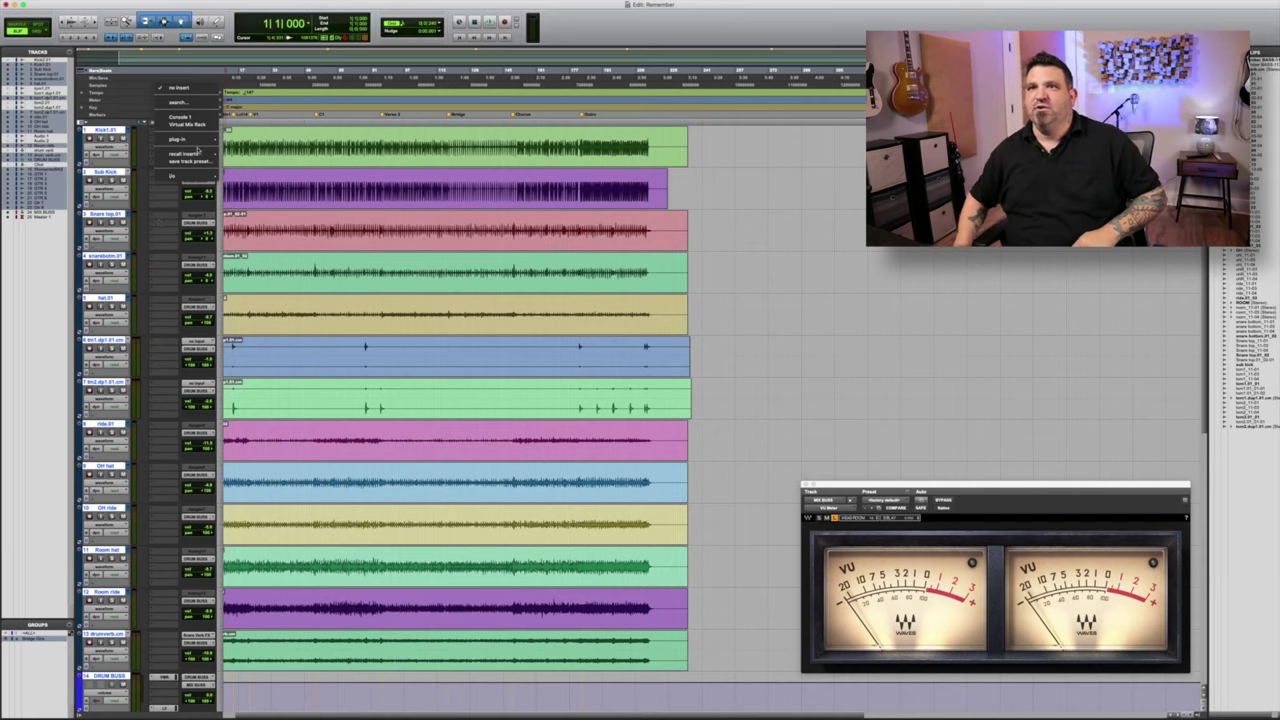
pyautogui.click(152, 215)
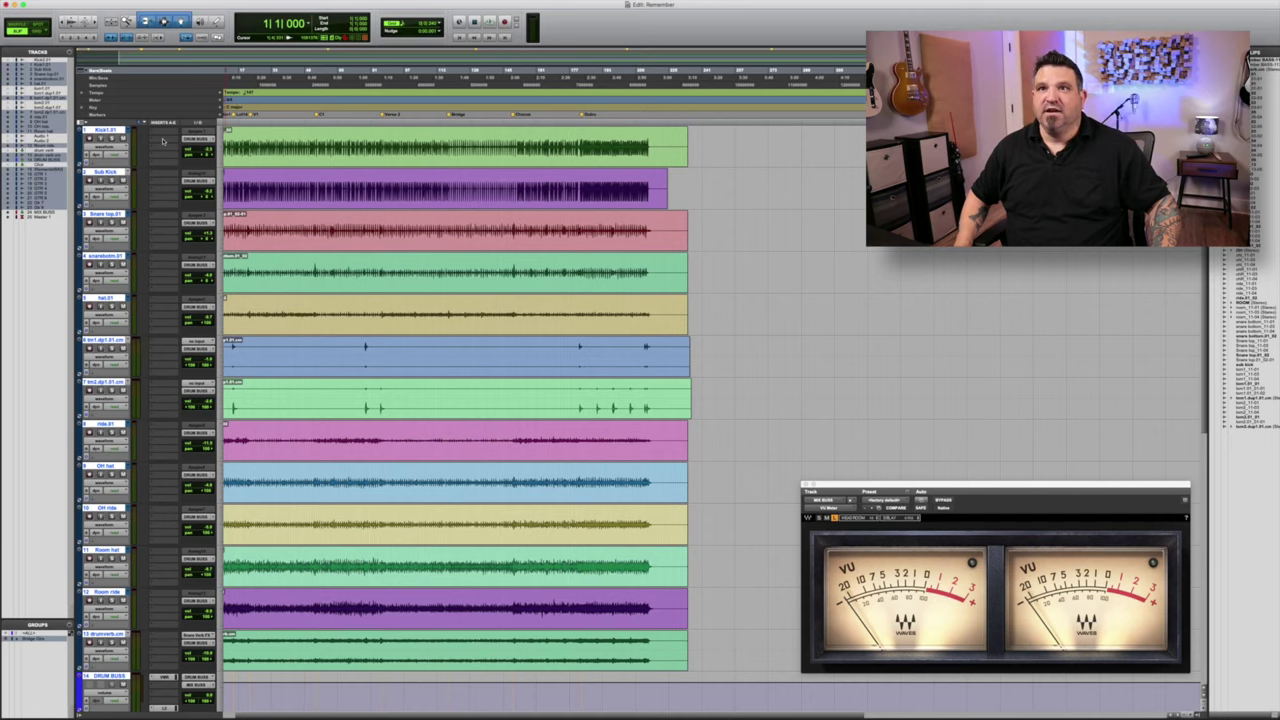
pyautogui.click(163, 141)
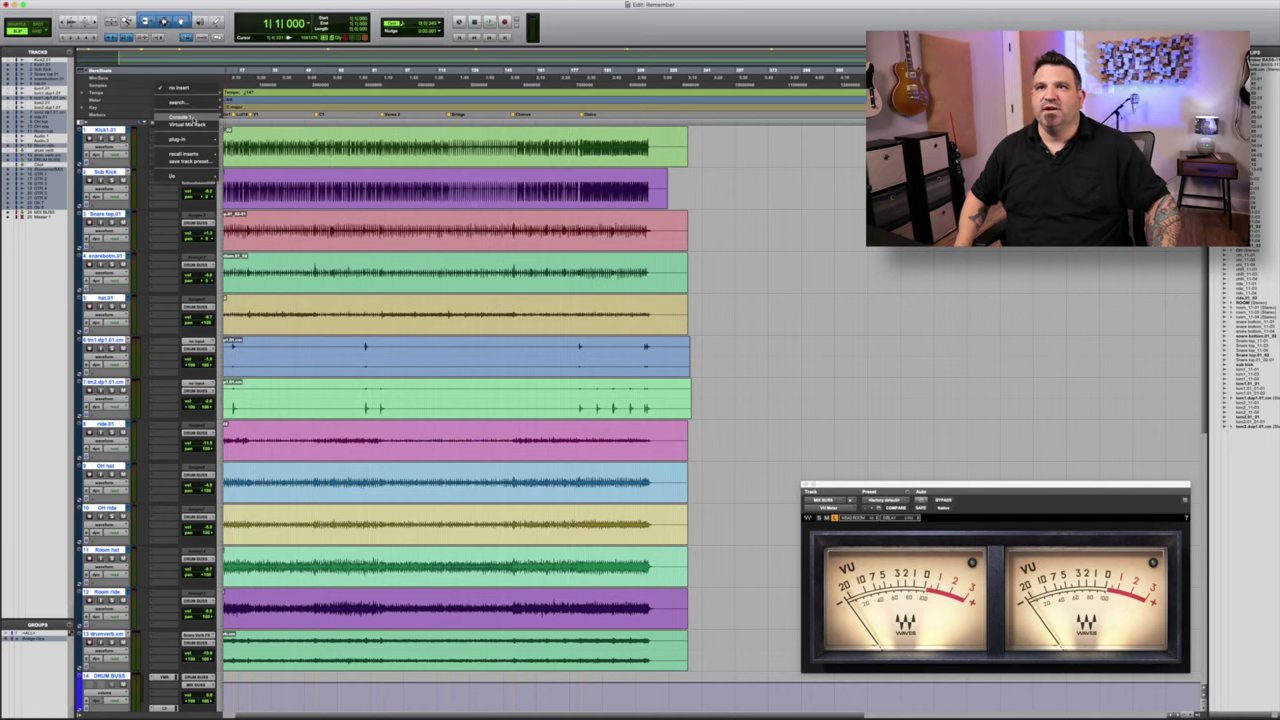
pyautogui.click(195, 121)
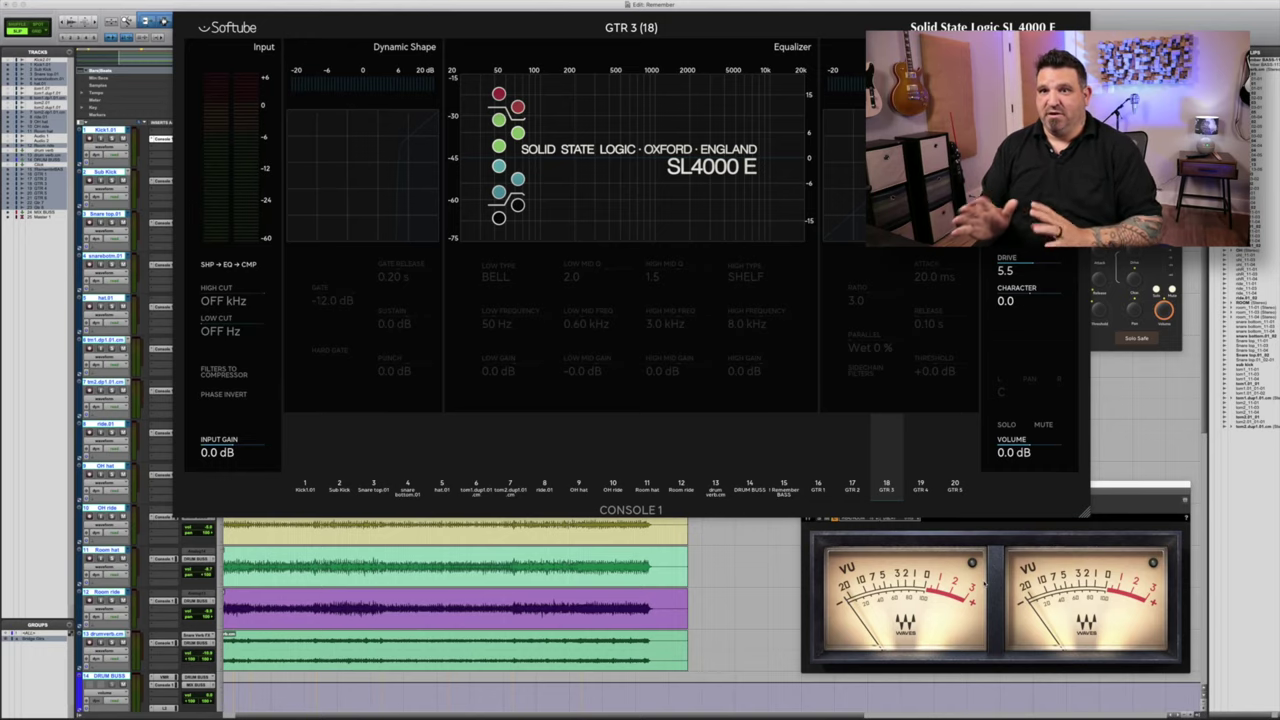
# Step: Shape the kick with 72 Hz, 0.32 kHz and 8.0 kHz EQ at 5.1, -7.4 and 5.8 dB, and compress at ratio 2.3, threshold -8.2 dB
pyautogui.press('space')
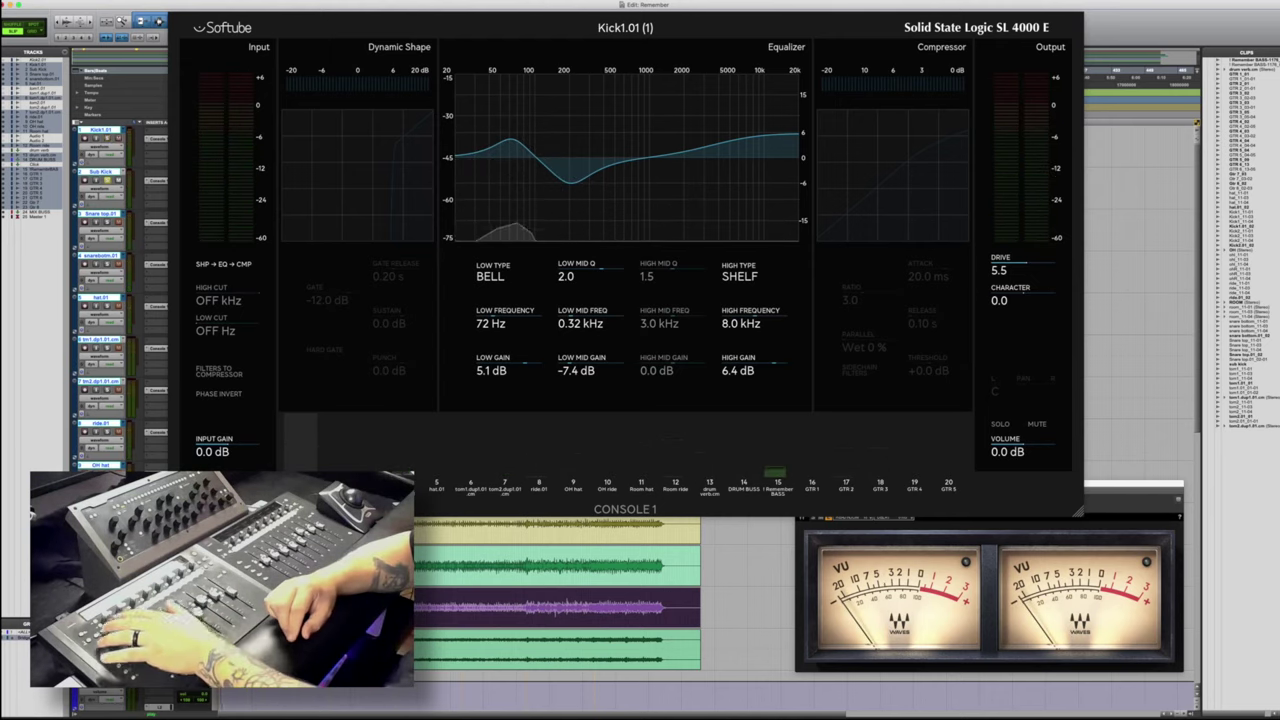
pyautogui.press('space')
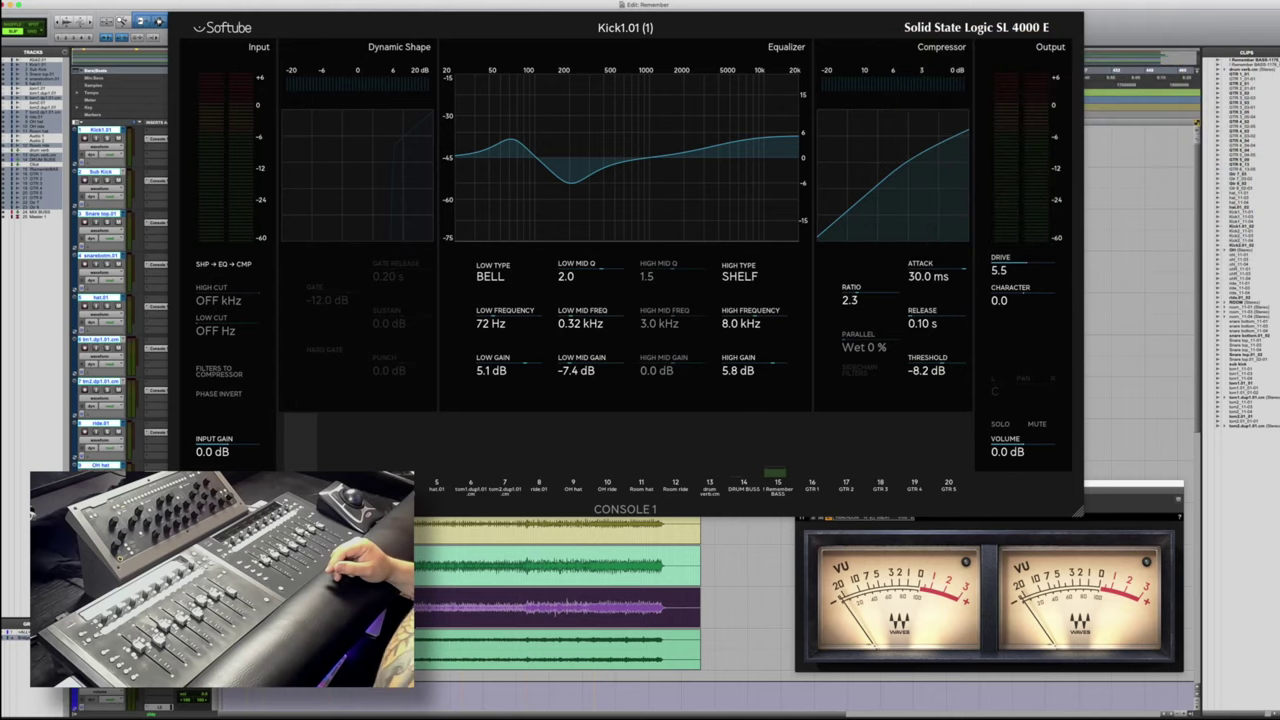
# Step: Set the Room hat channel's high cut to 5.3 kHz and input gain to 1.2 dB, and match the Room ride channel
pyautogui.press('space')
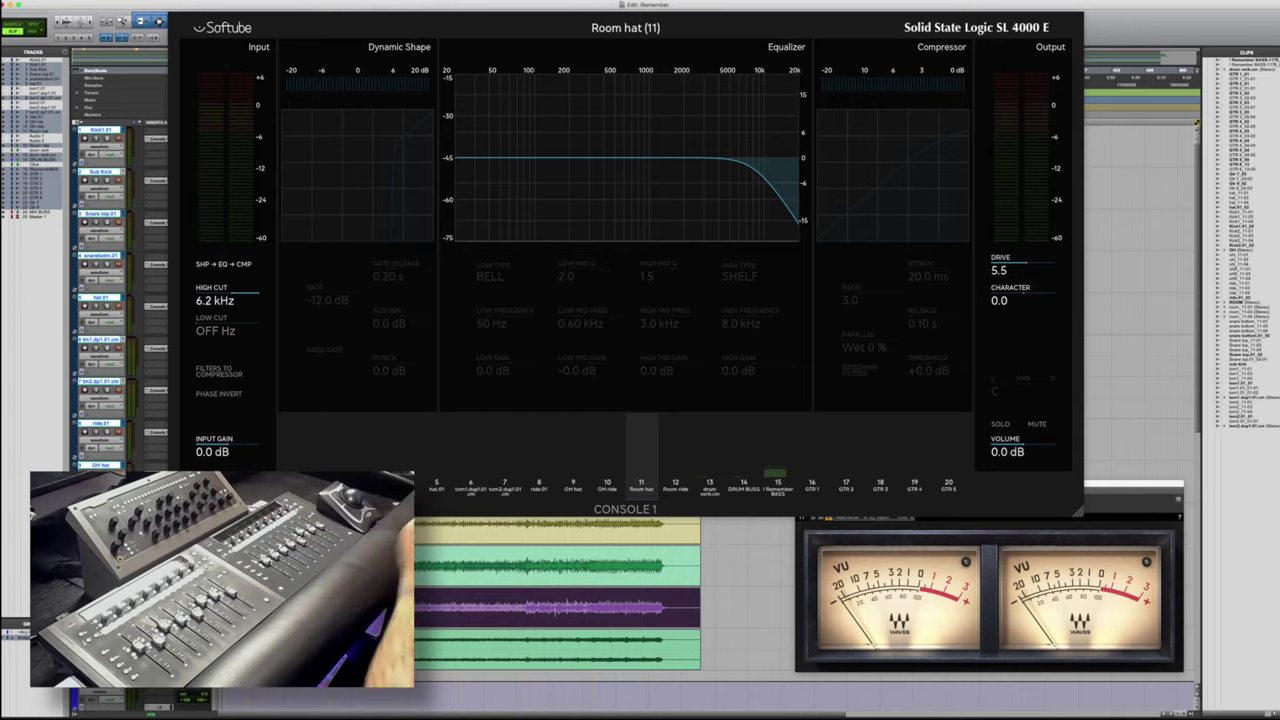
pyautogui.press('space')
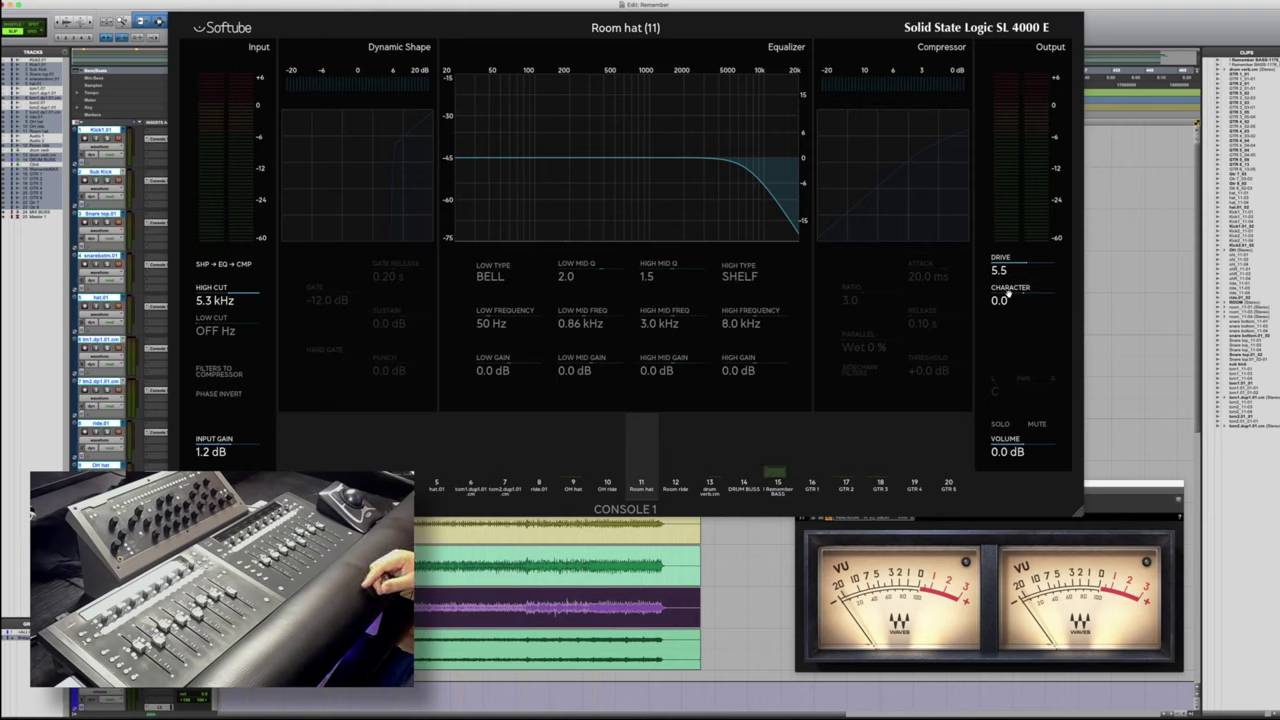
pyautogui.press('space')
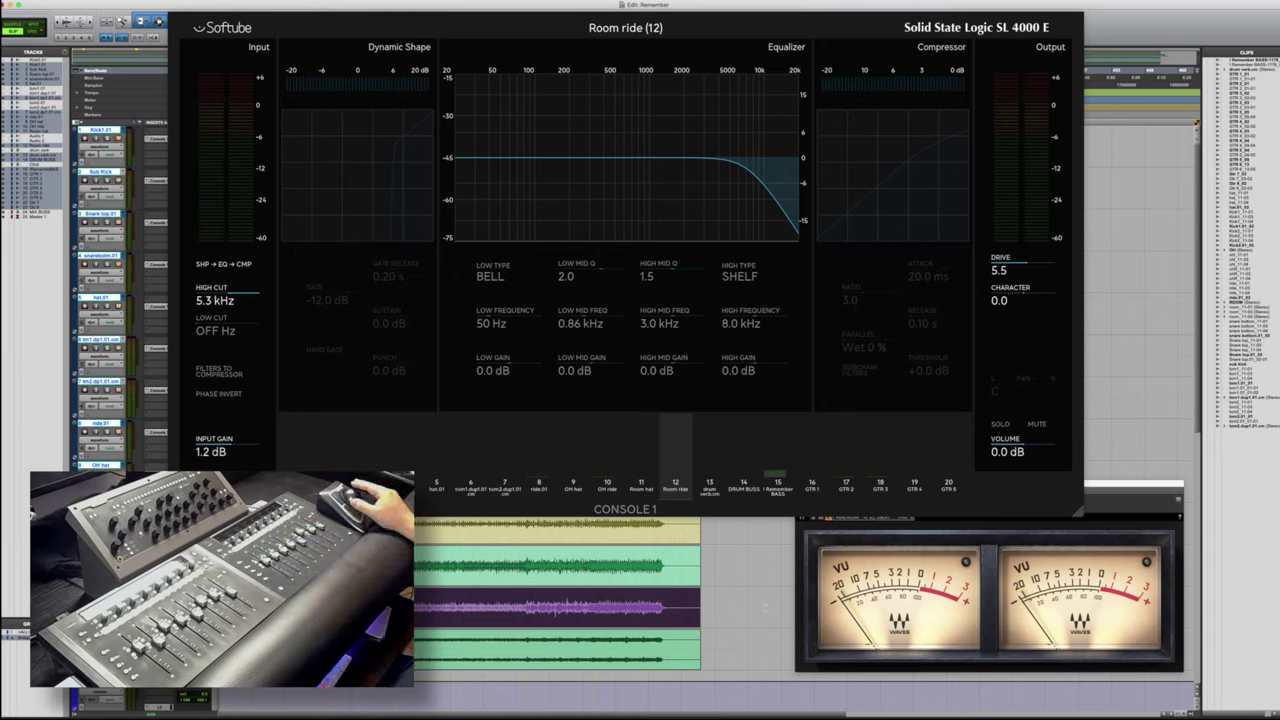
# Step: Set the hat channel's low cut to 168 Hz, continue the channel adjustments during playback, and close the channel strip display
pyautogui.press('space')
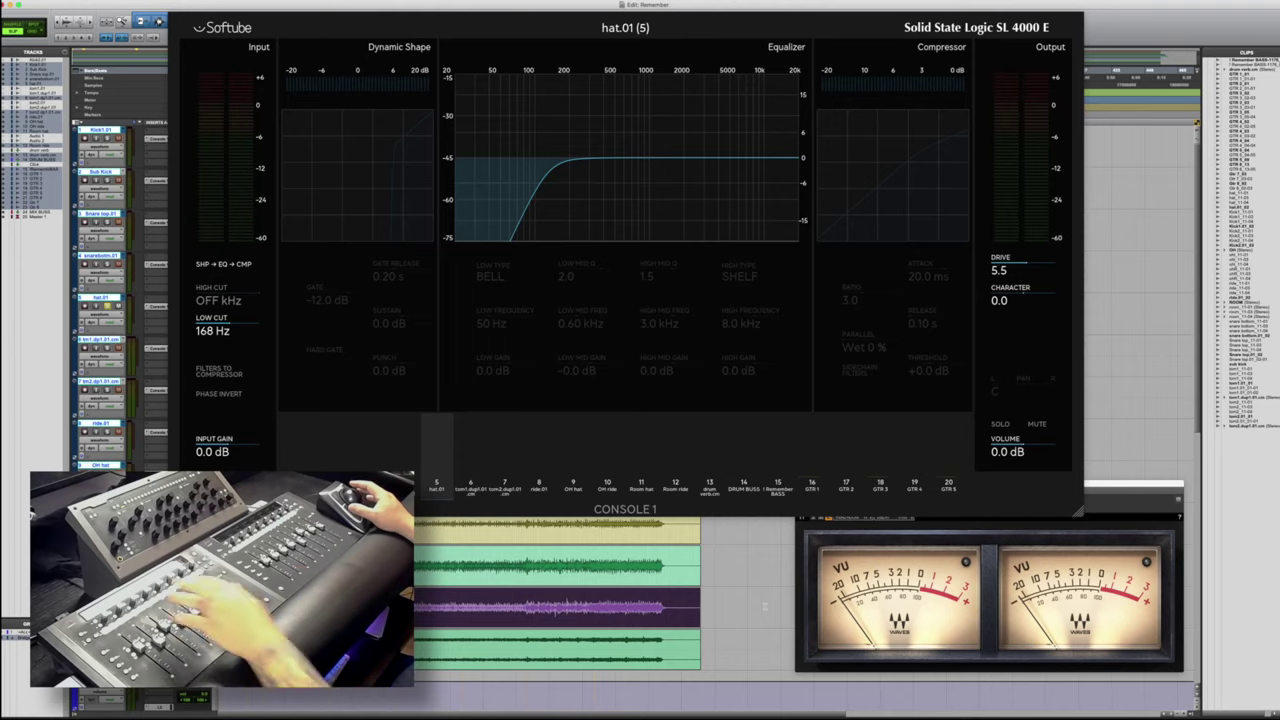
pyautogui.press('space')
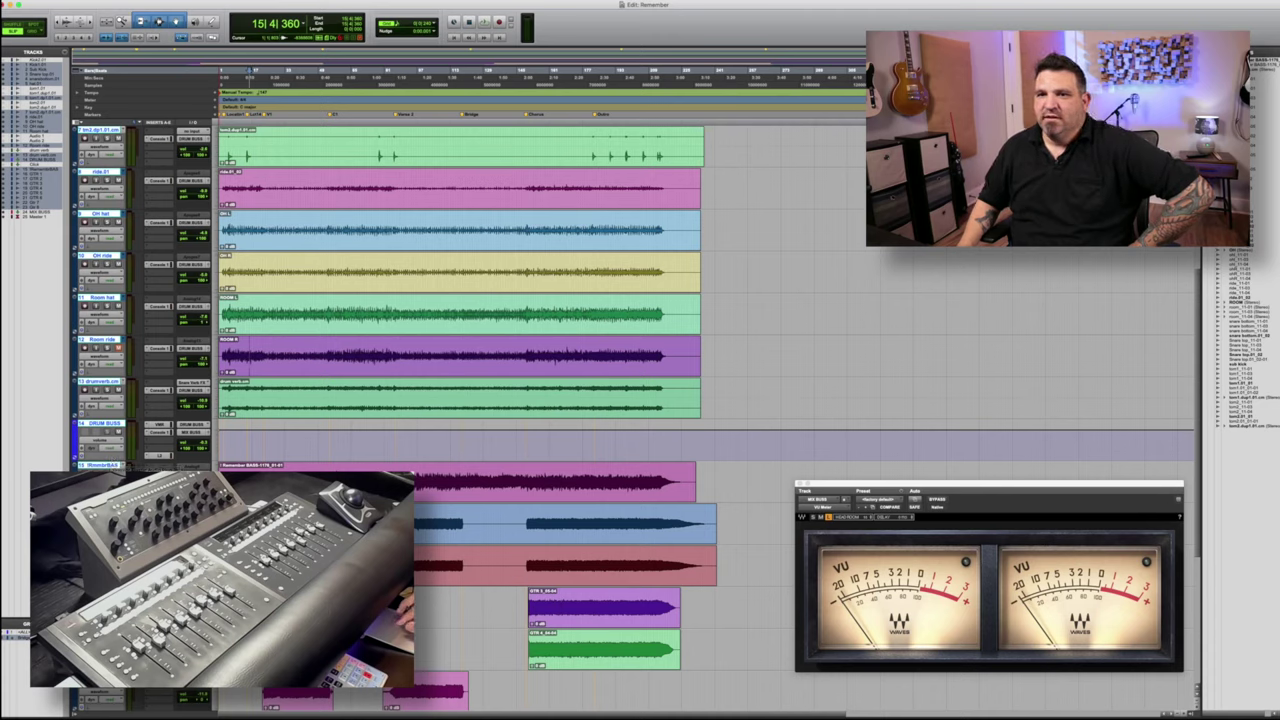
# Step: Insert the Scheps Omni Channel plug-in on the Remember BASS track and reposition its window
pyautogui.click(152, 428)
pyautogui.moveTo(180, 452)
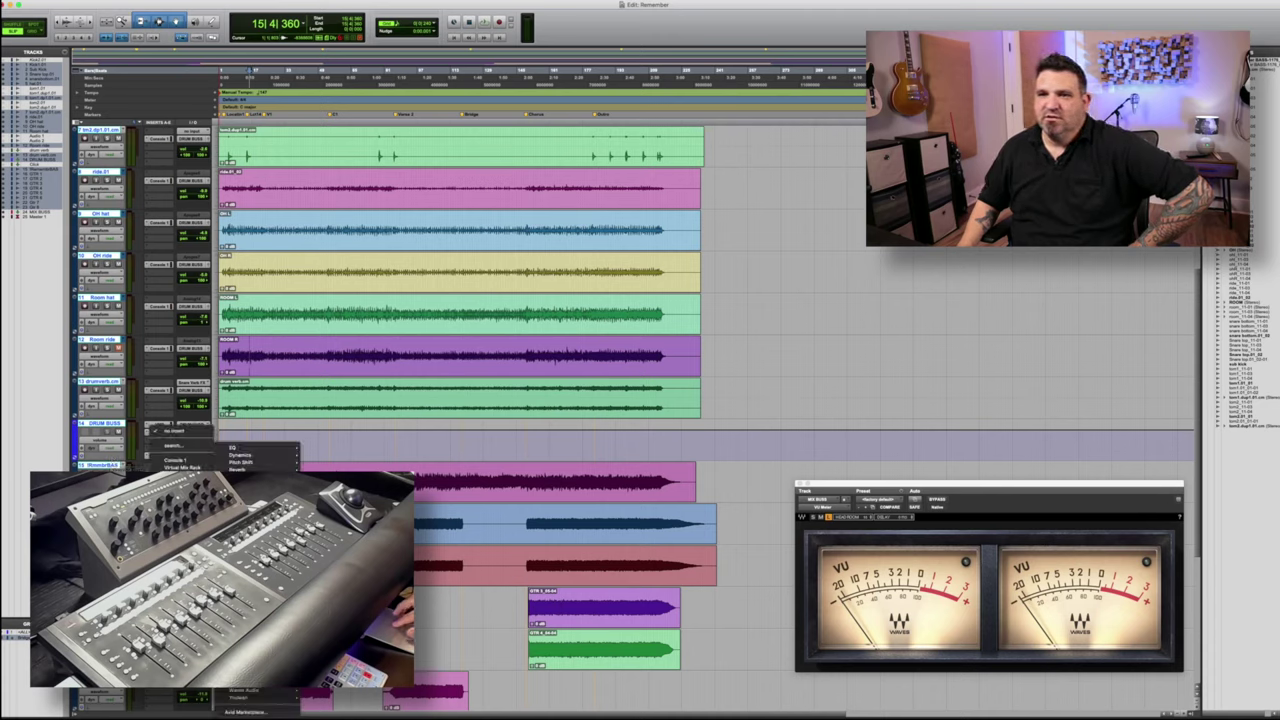
pyautogui.moveTo(278, 448)
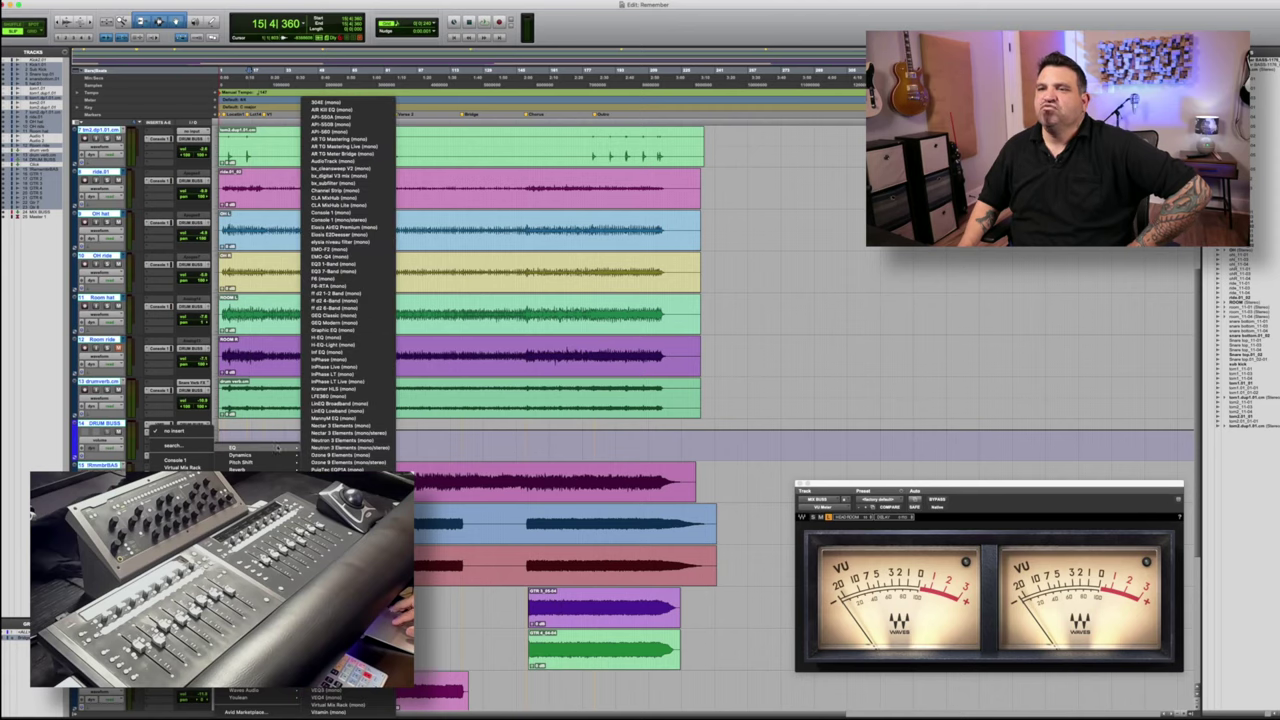
pyautogui.click(345, 580)
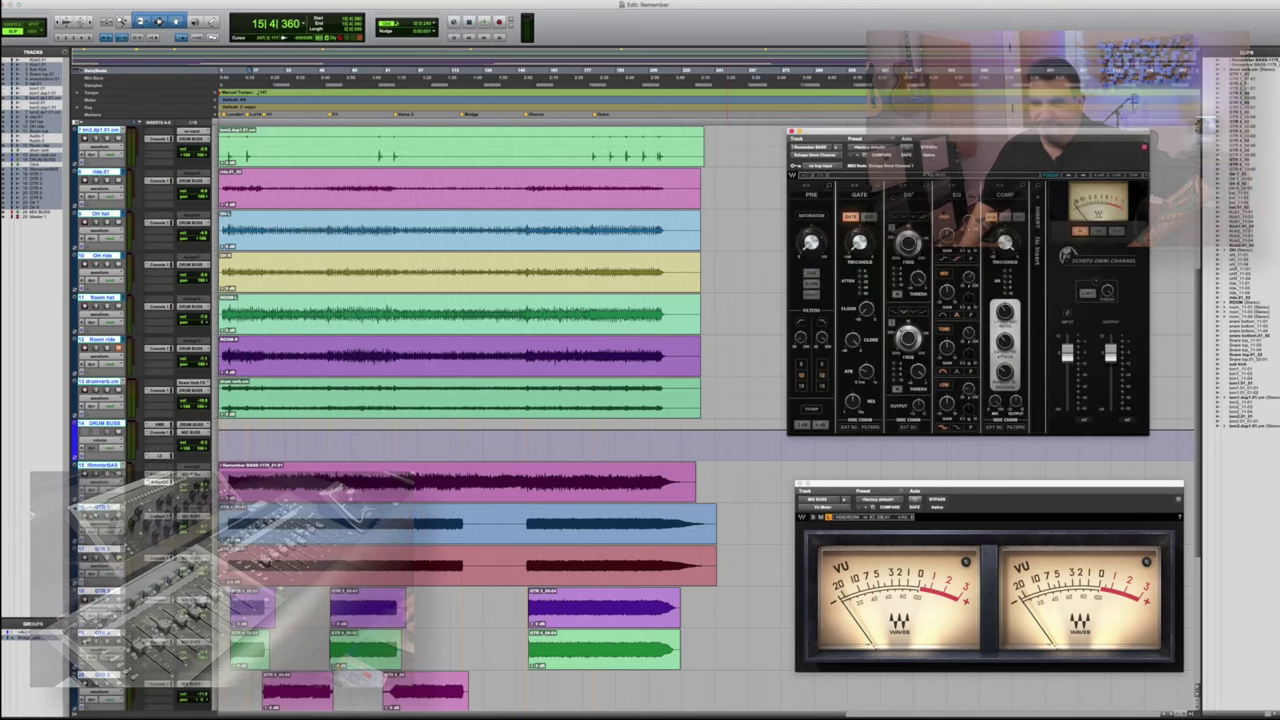
pyautogui.moveTo(953, 136); pyautogui.dragTo(819, 126)
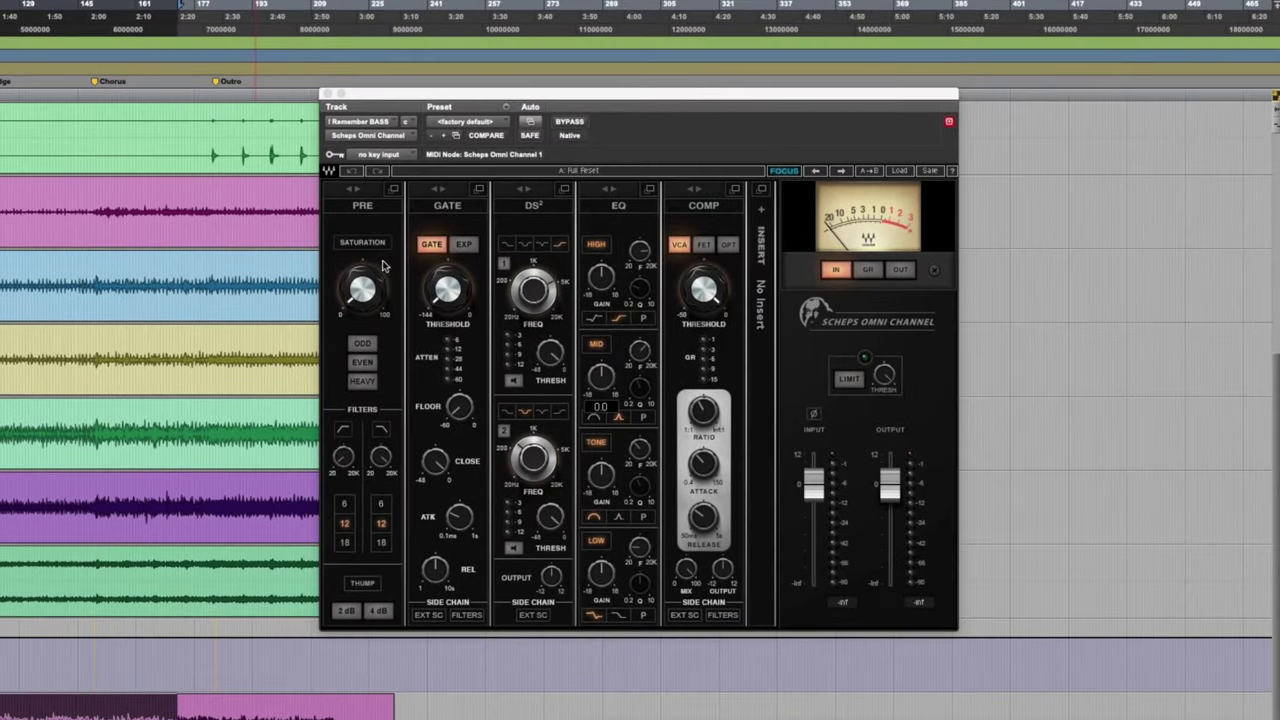
# Step: Turn on the bass saturation, raise its amount to 50.9, and compare the Odd and Heavy characters
pyautogui.click(368, 244)
pyautogui.moveTo(362, 298); pyautogui.dragTo(362, 292)
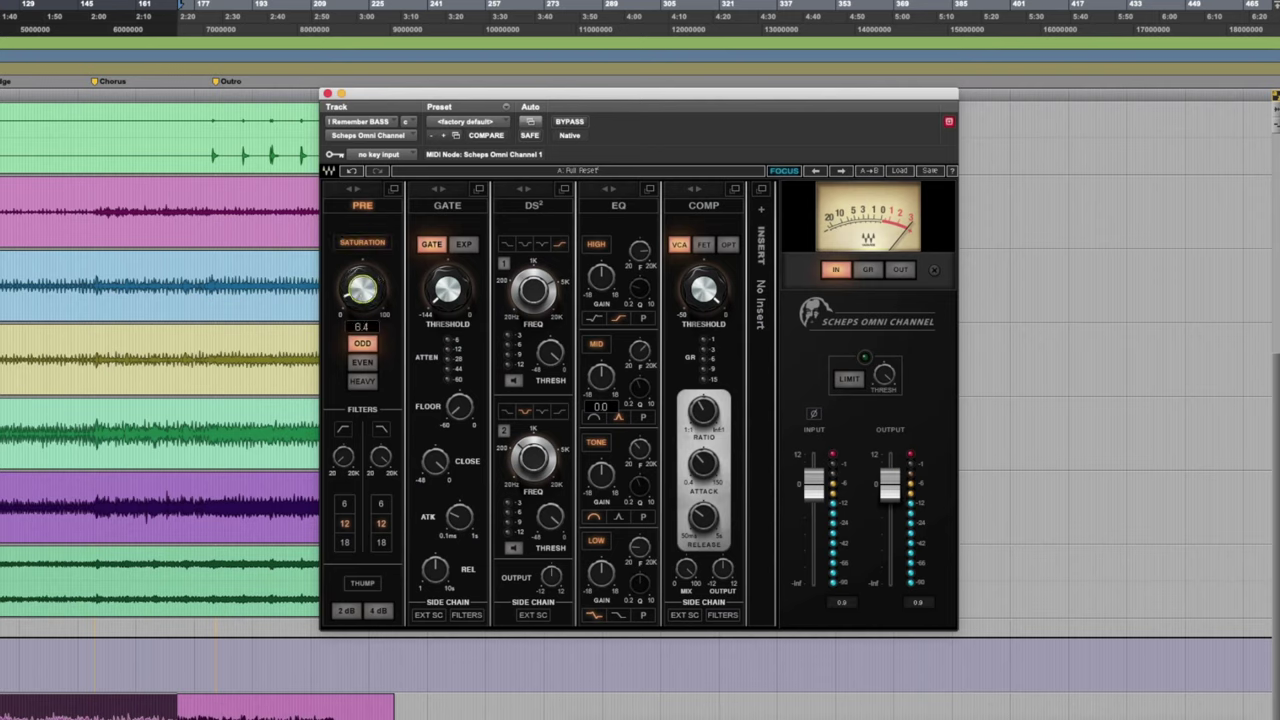
pyautogui.click(362, 384)
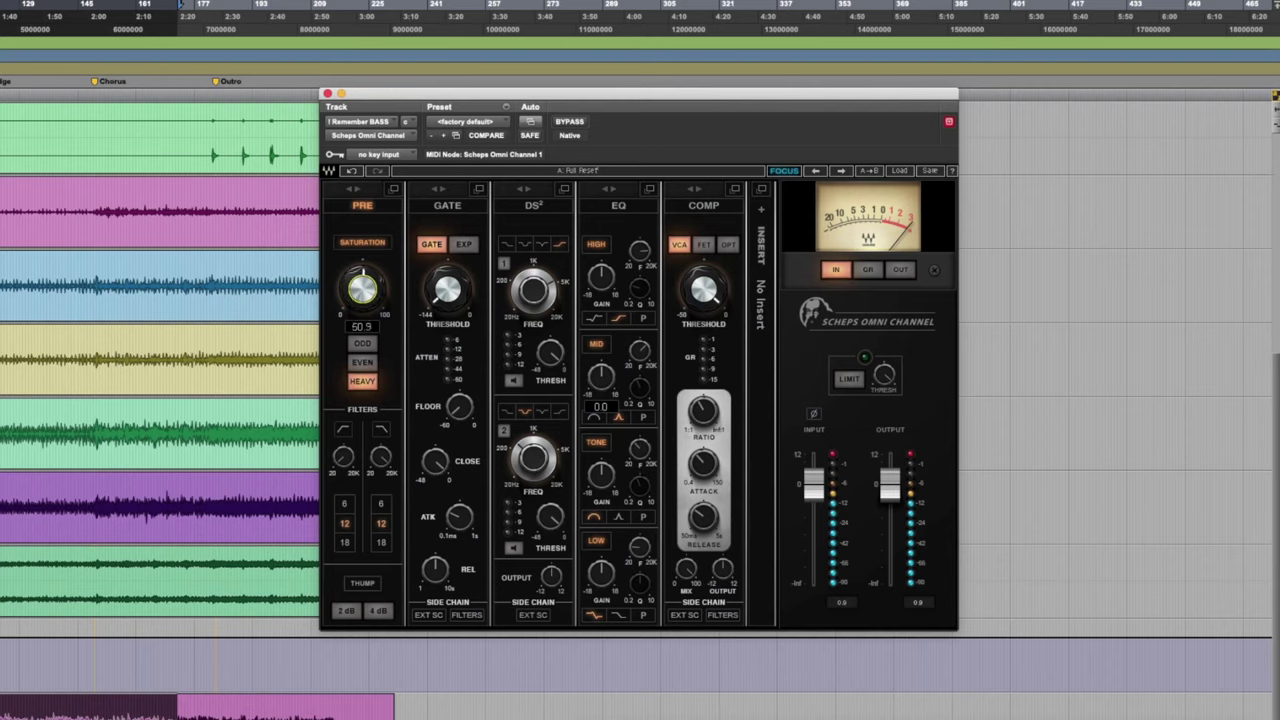
pyautogui.click(364, 344)
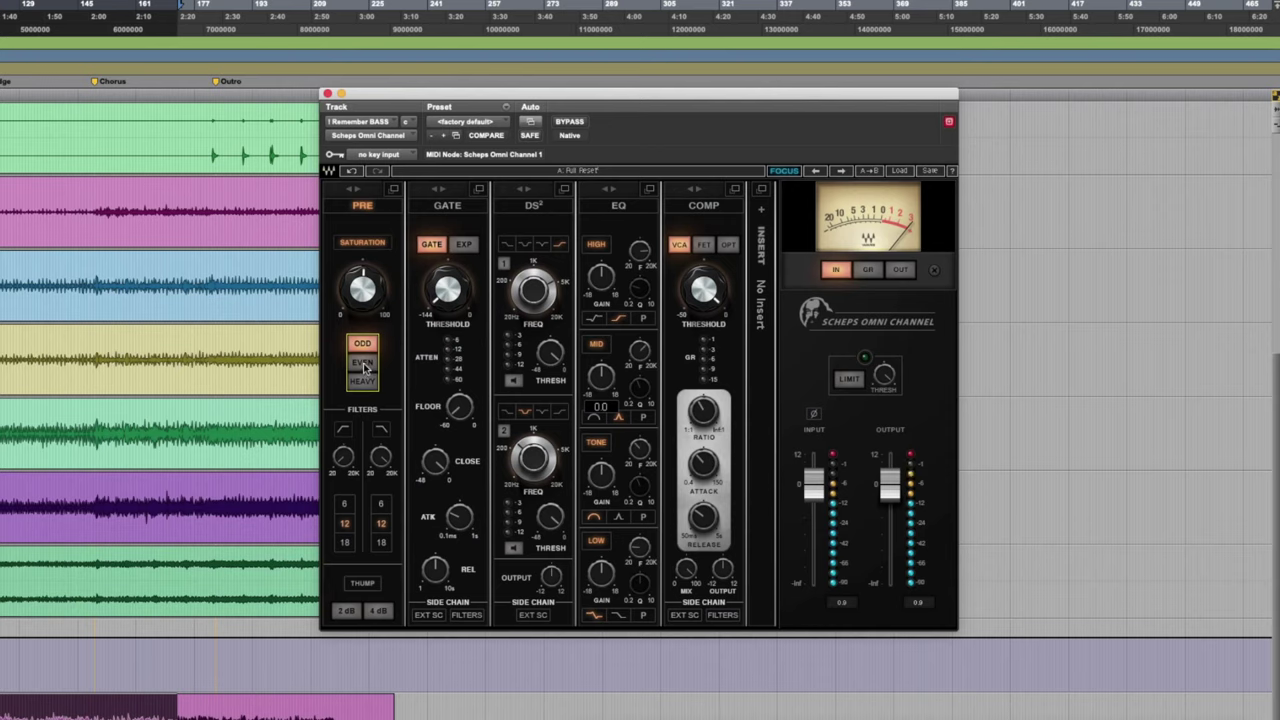
# Step: Set the bass saturation character to Even, raise its amount slightly past 51, and compare the sound with saturation off and on
pyautogui.click(364, 363)
pyautogui.moveTo(369, 300); pyautogui.dragTo(369, 296)
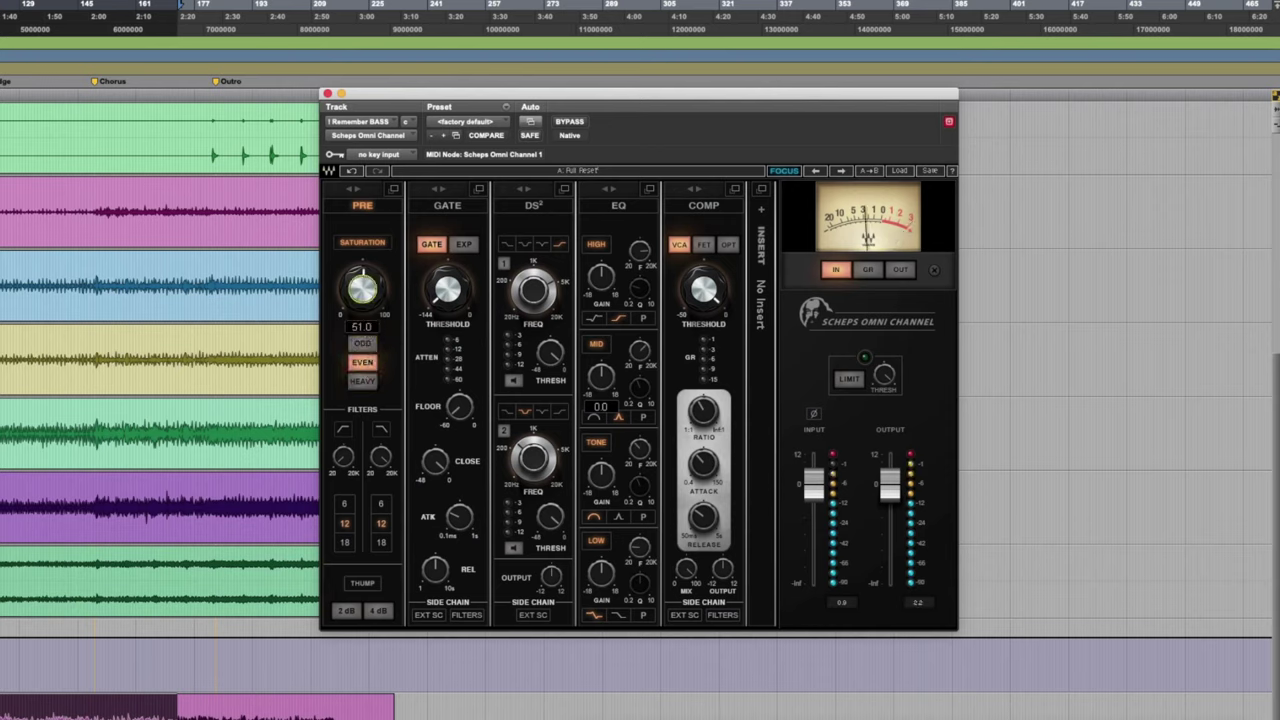
pyautogui.click(364, 243)
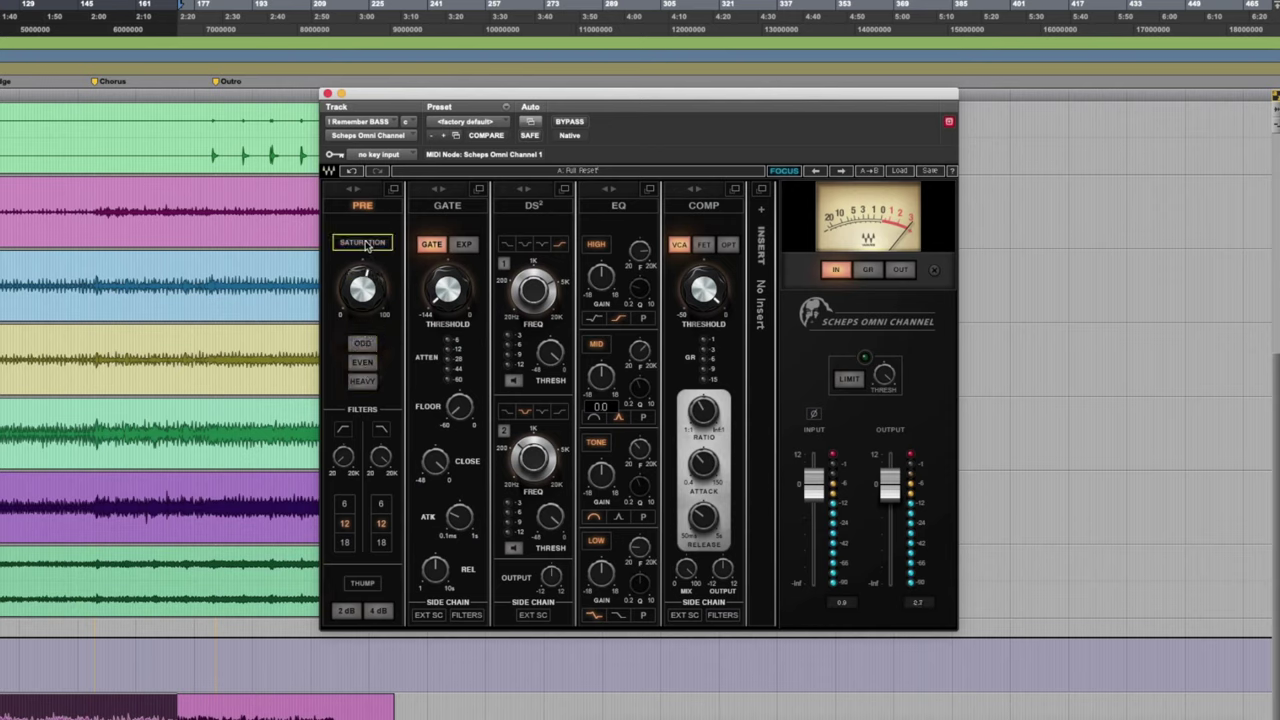
pyautogui.click(366, 245)
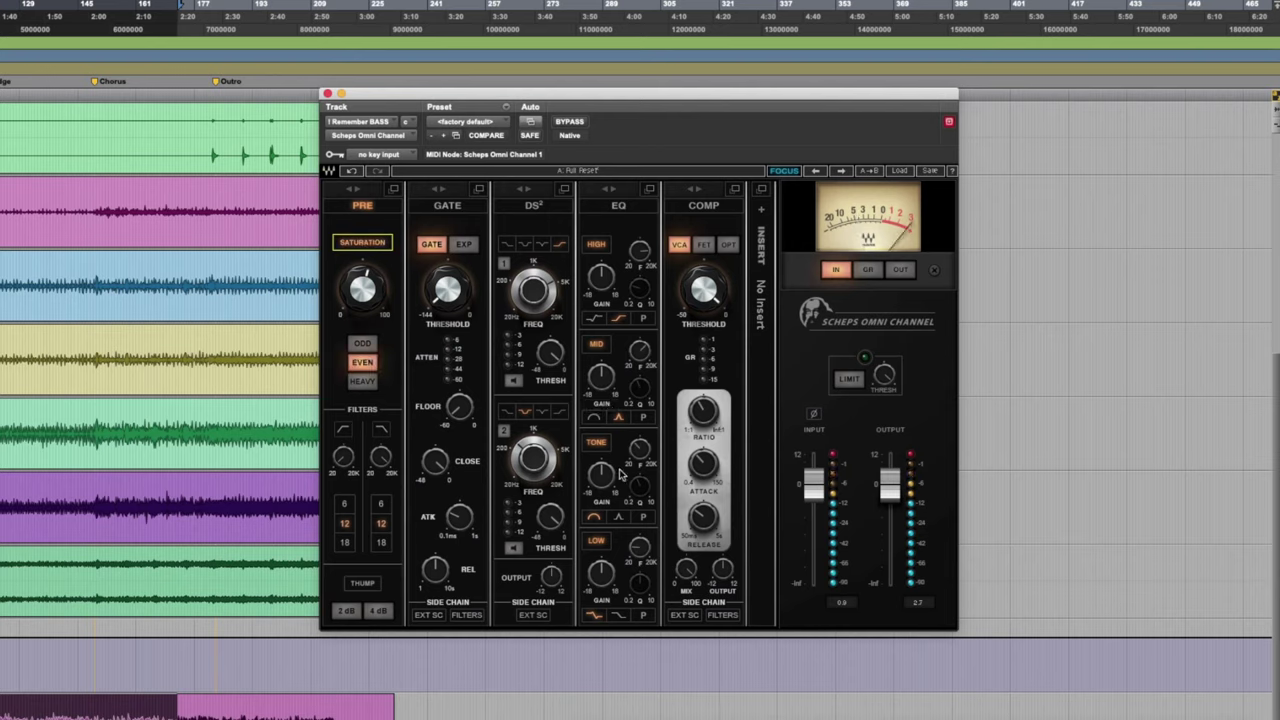
# Step: Boost the bass's mid EQ band, lower the channel strip's output level, stop playback and close the plug-in
pyautogui.click(602, 378)
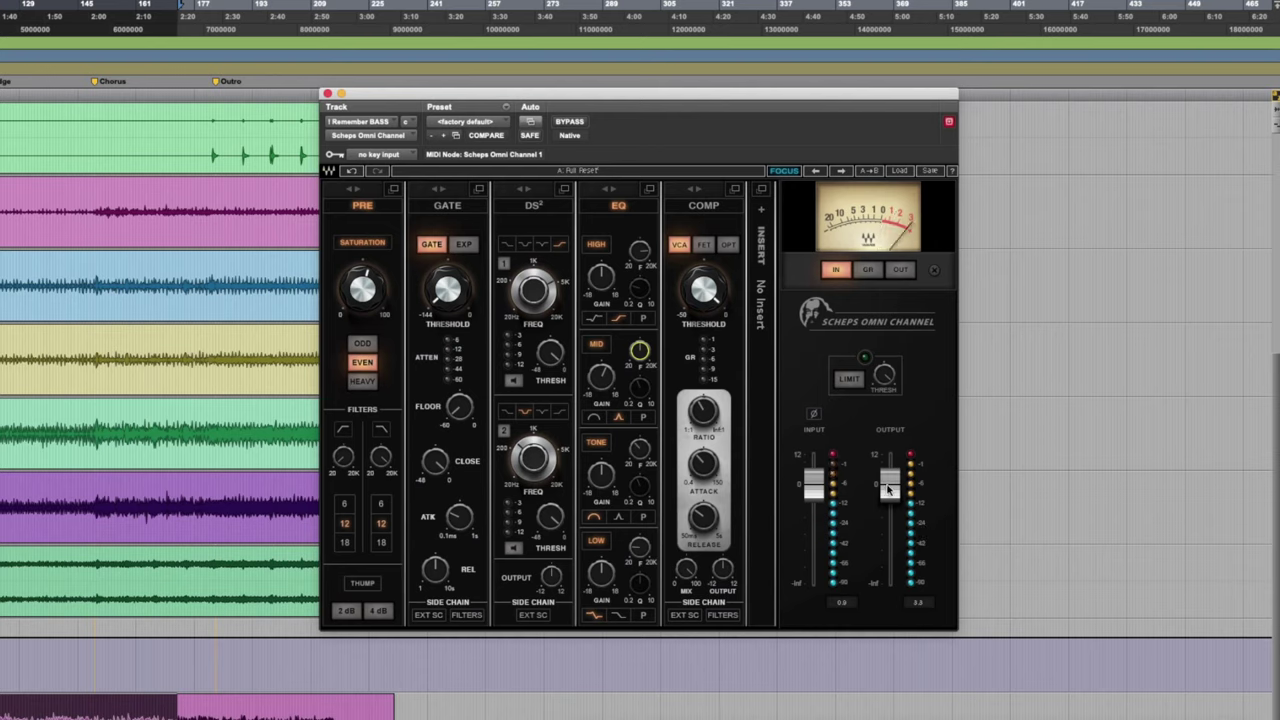
pyautogui.moveTo(889, 485); pyautogui.dragTo(889, 497)
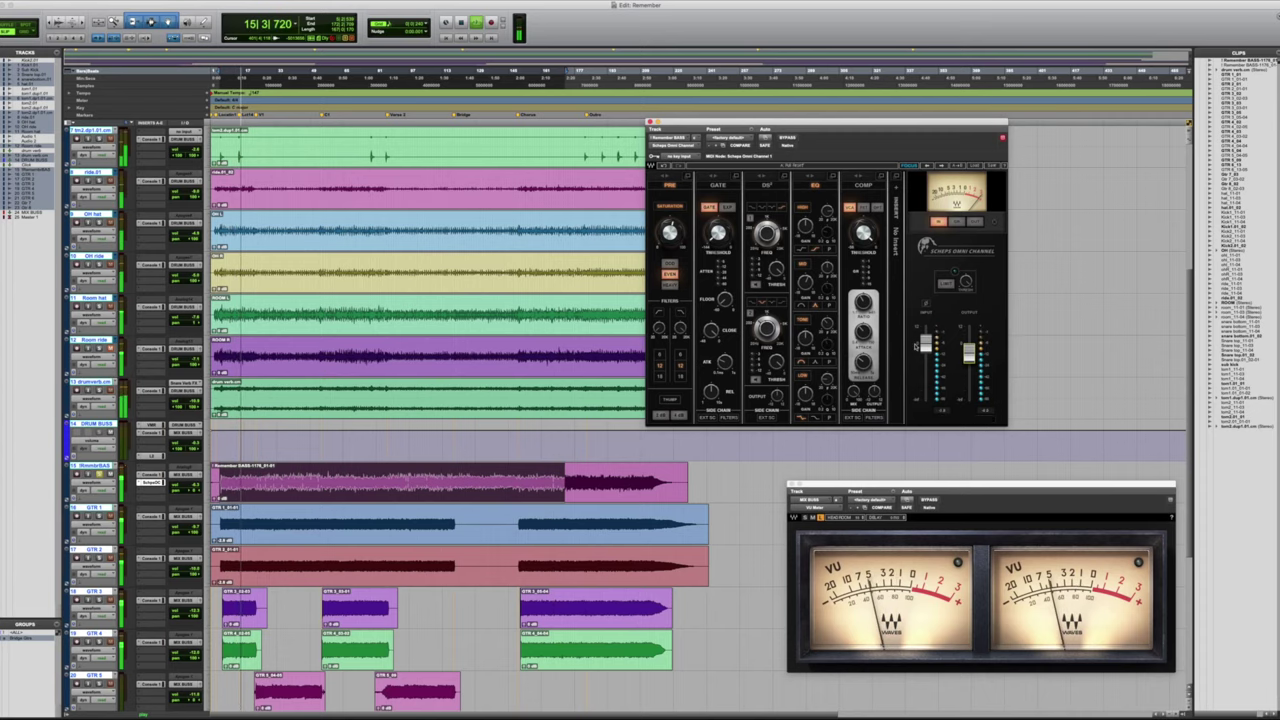
pyautogui.press('space')
pyautogui.click(649, 121)
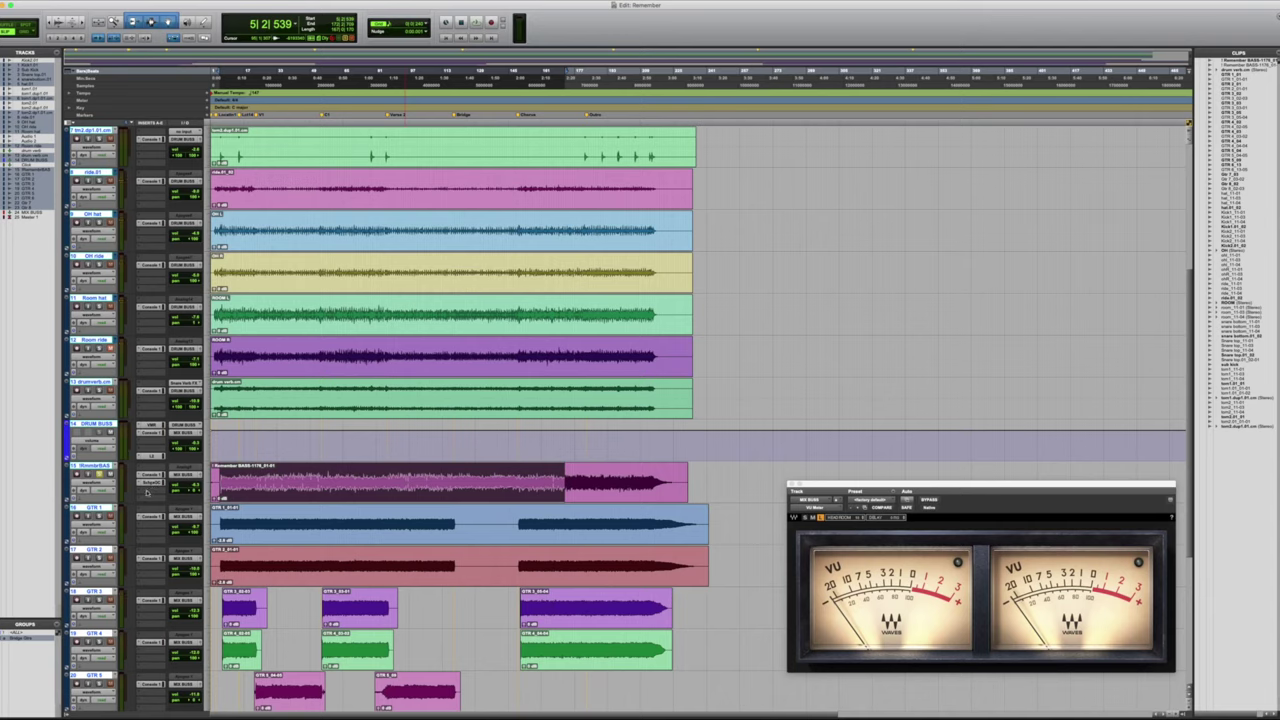
# Step: Insert the AIR Multi-Chorus plug-in after Scheps Omni Channel on the Remember BASS track and start playback
pyautogui.click(147, 493)
pyautogui.moveTo(160, 491)
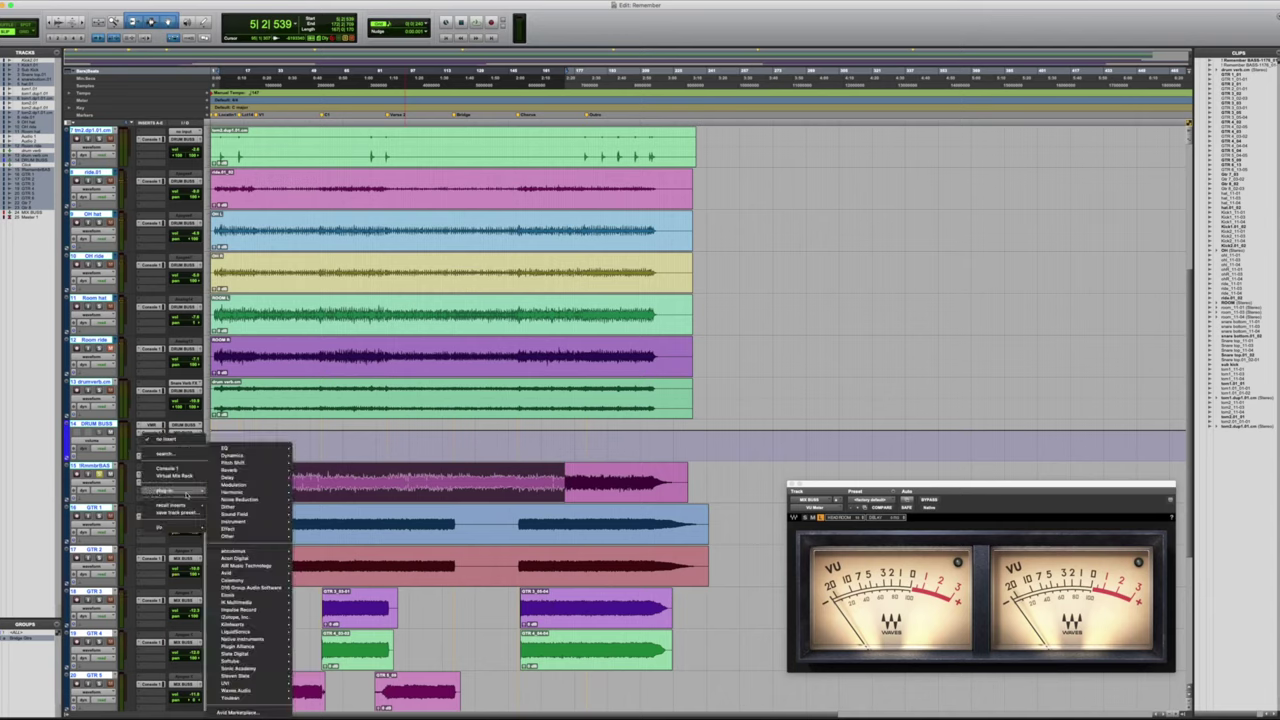
pyautogui.moveTo(260, 469)
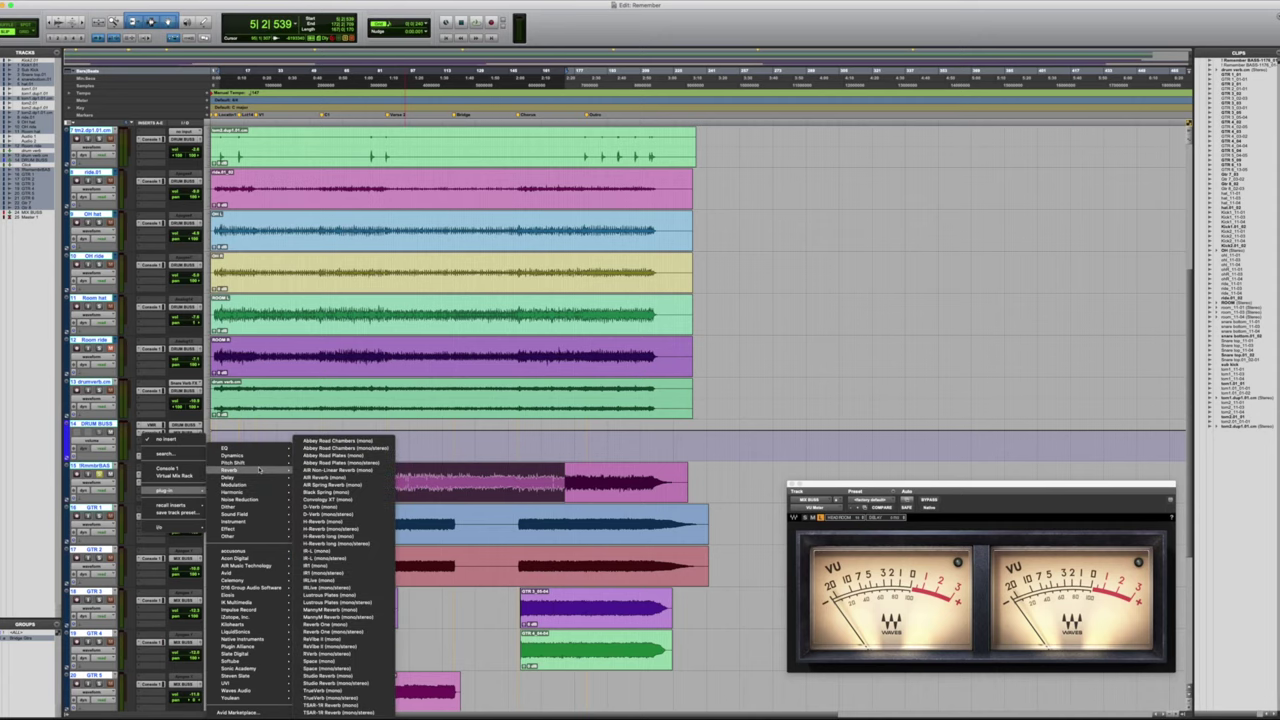
pyautogui.moveTo(234, 486)
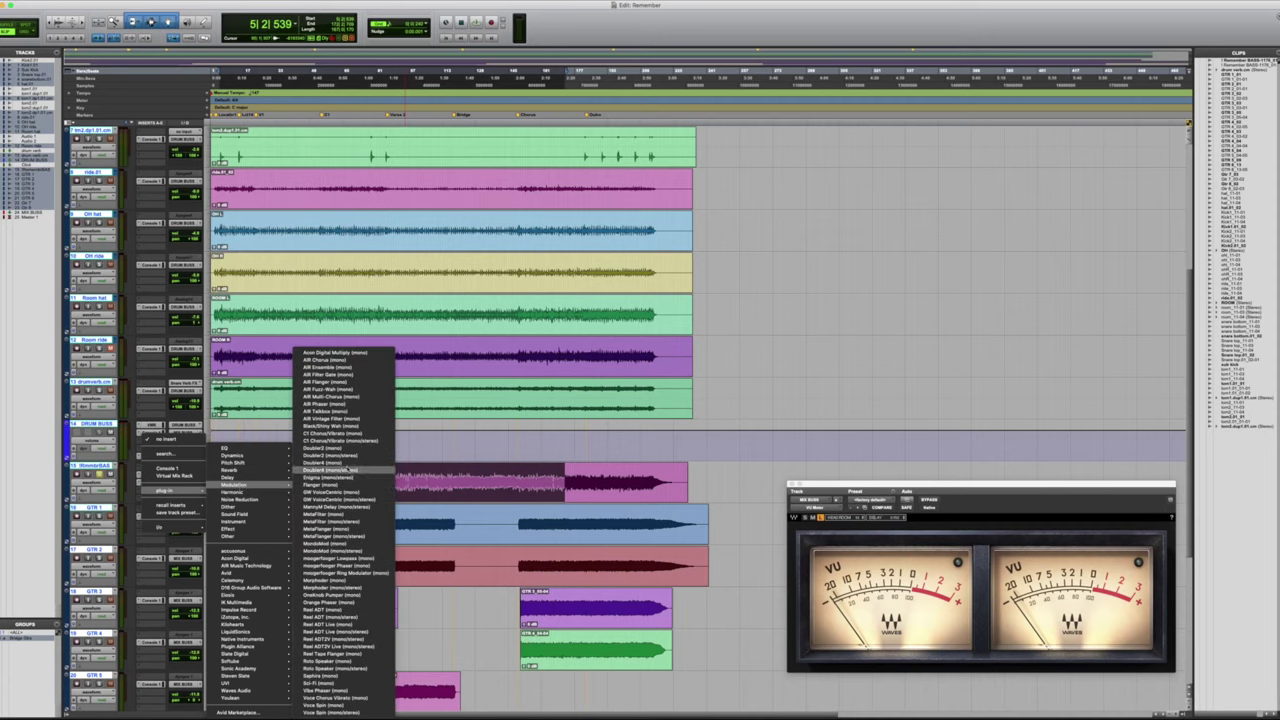
pyautogui.click(330, 396)
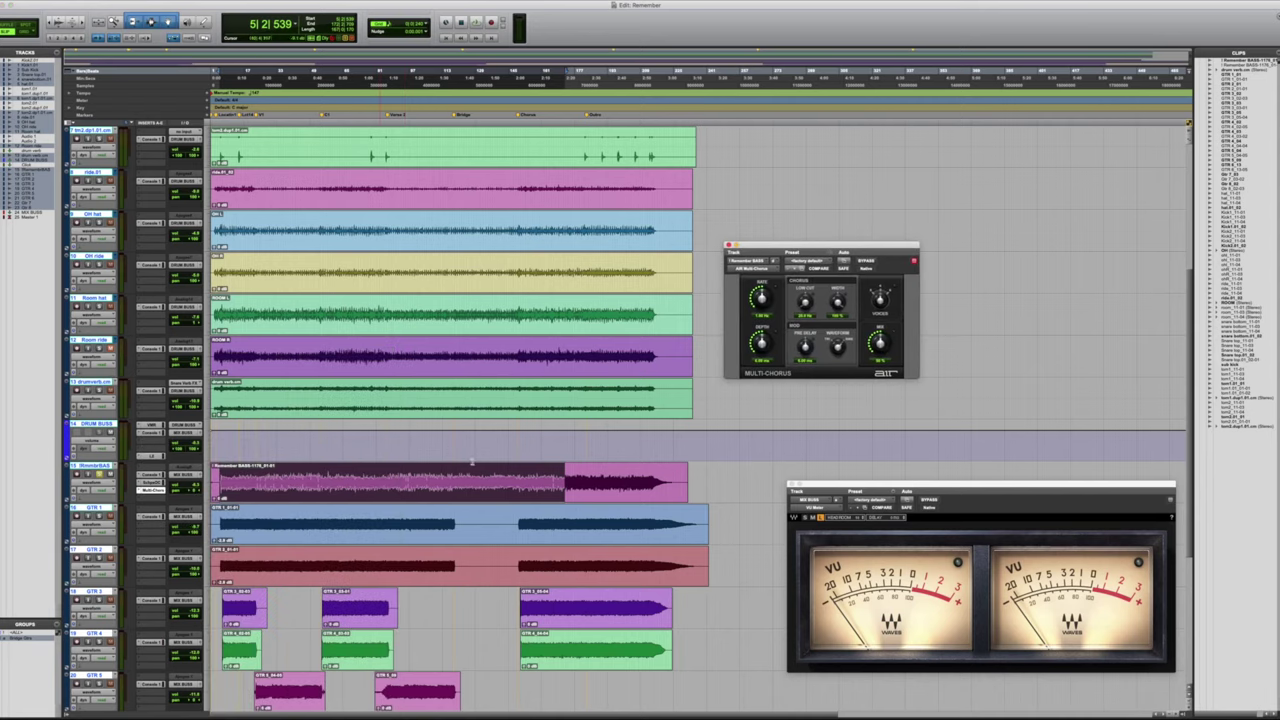
pyautogui.press('space')
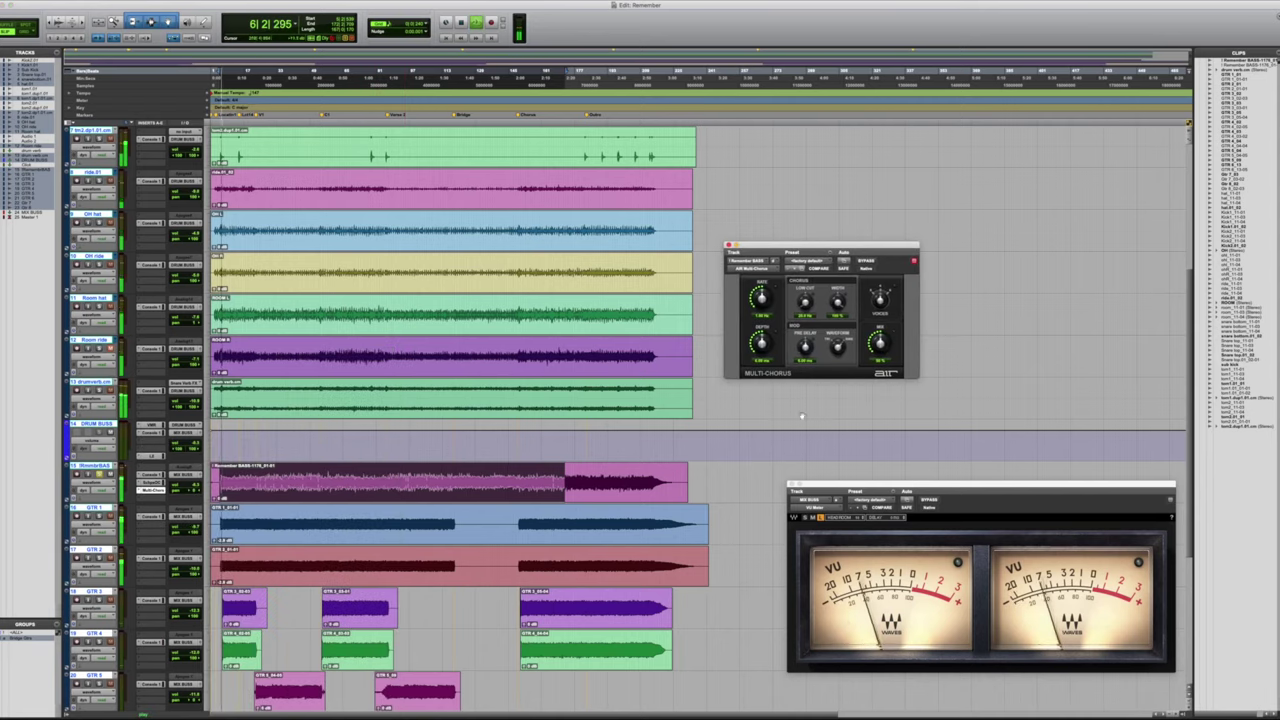
# Step: Load Multi-Chorus's Deep Chorus preset on the bass, reduce its rate and mix, take the bass out of solo and close the plug-in
pyautogui.click(822, 263)
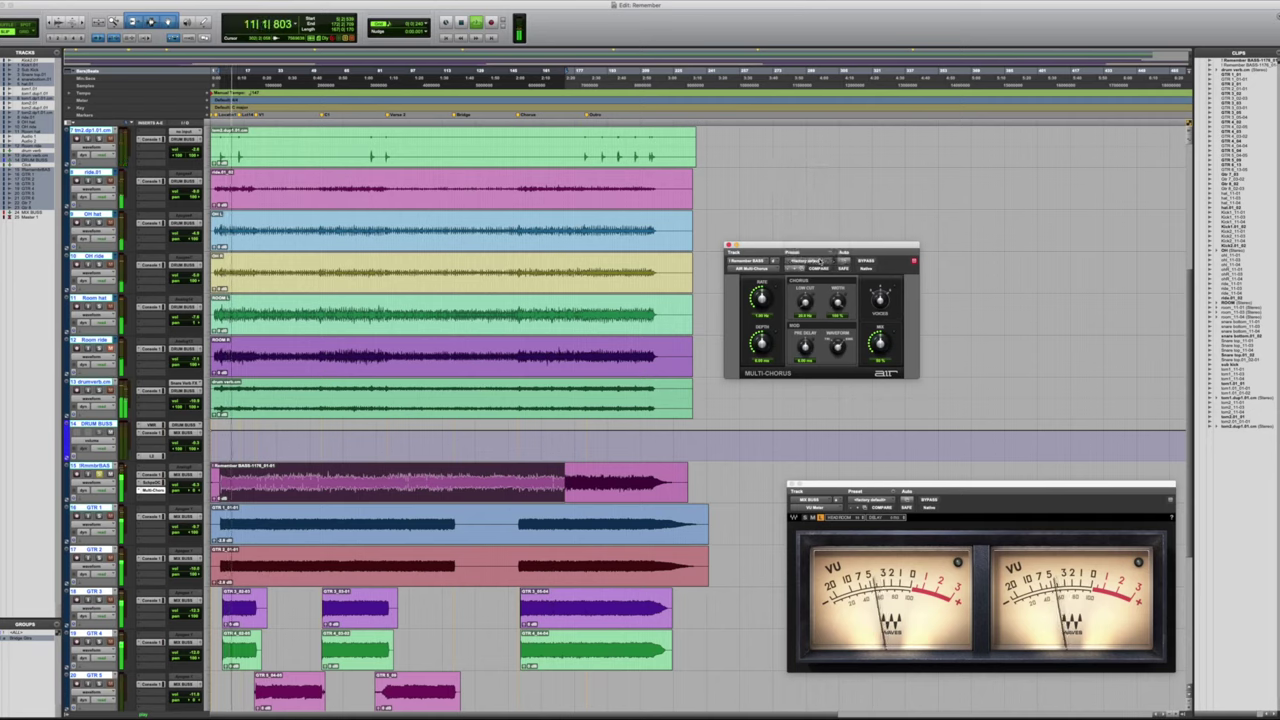
pyautogui.press('space')
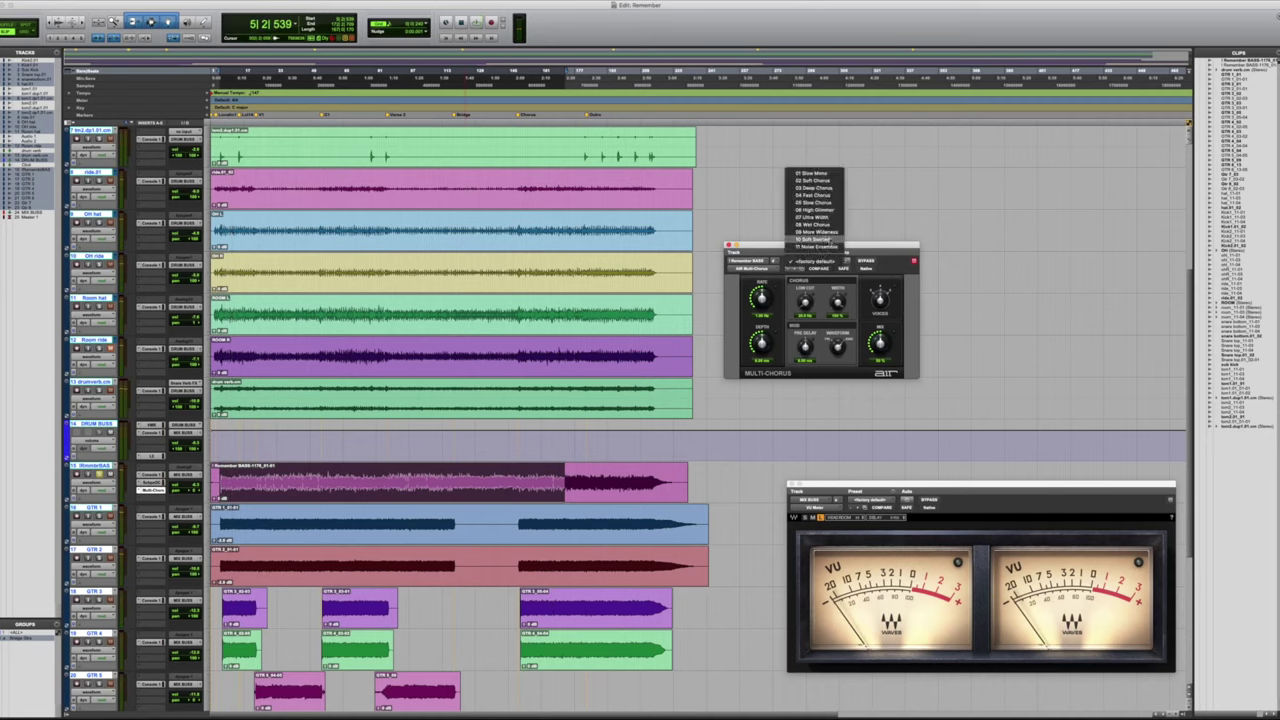
pyautogui.click(818, 188)
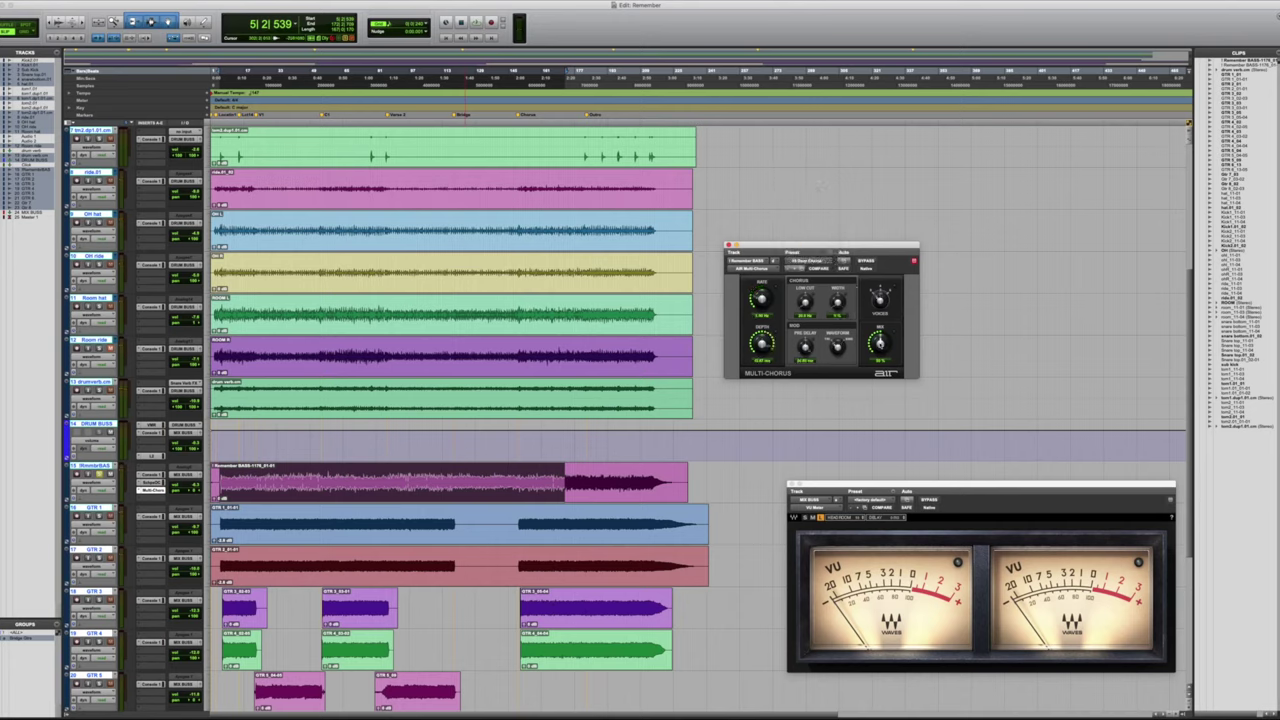
pyautogui.press('space')
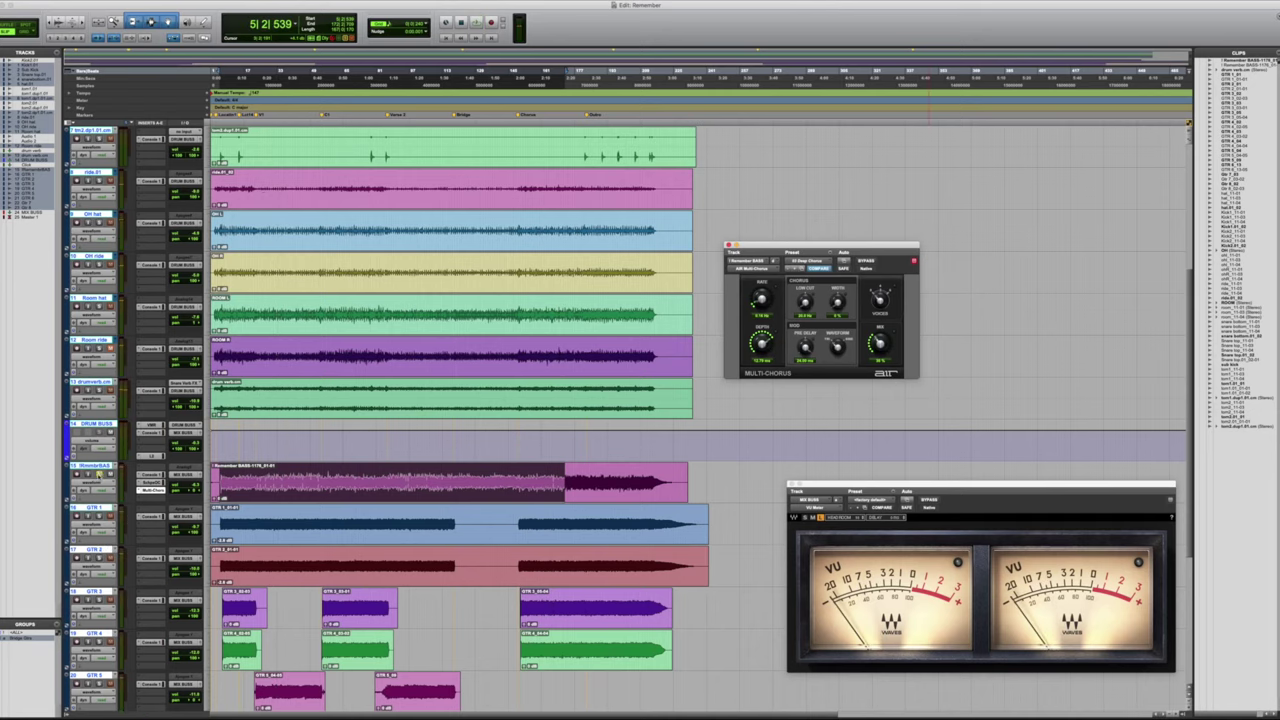
pyautogui.click(99, 474)
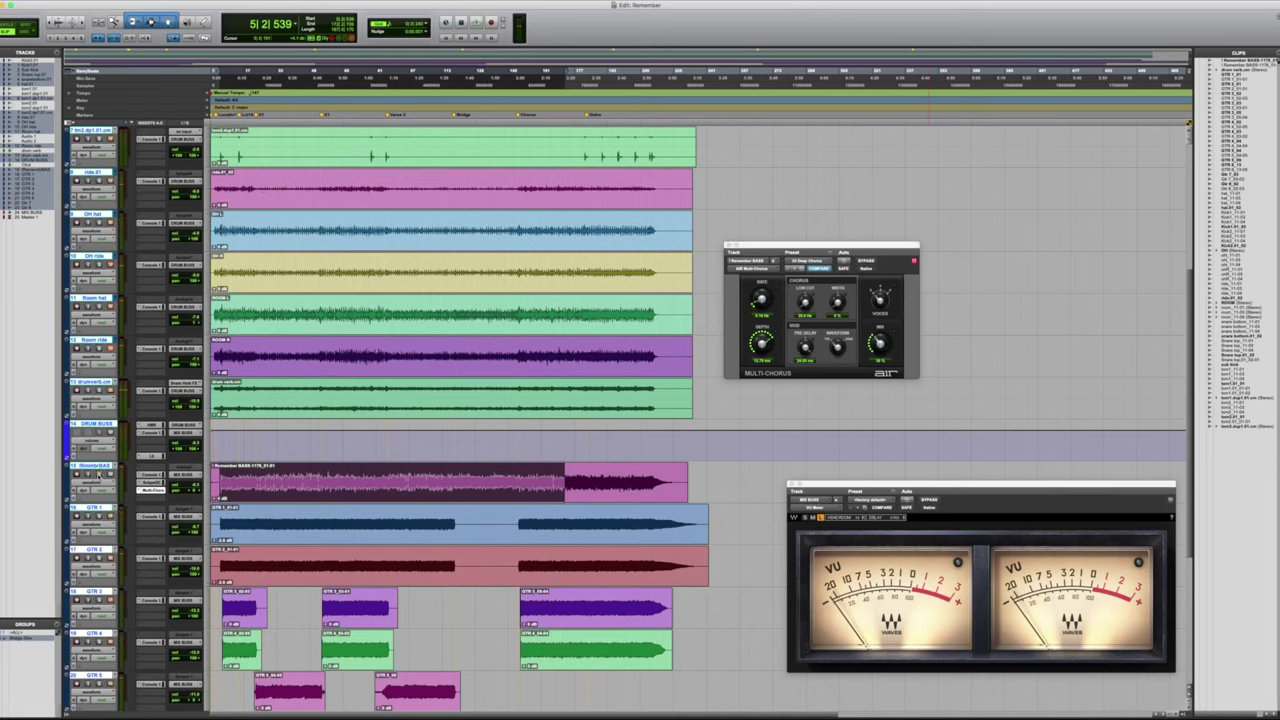
pyautogui.click(728, 245)
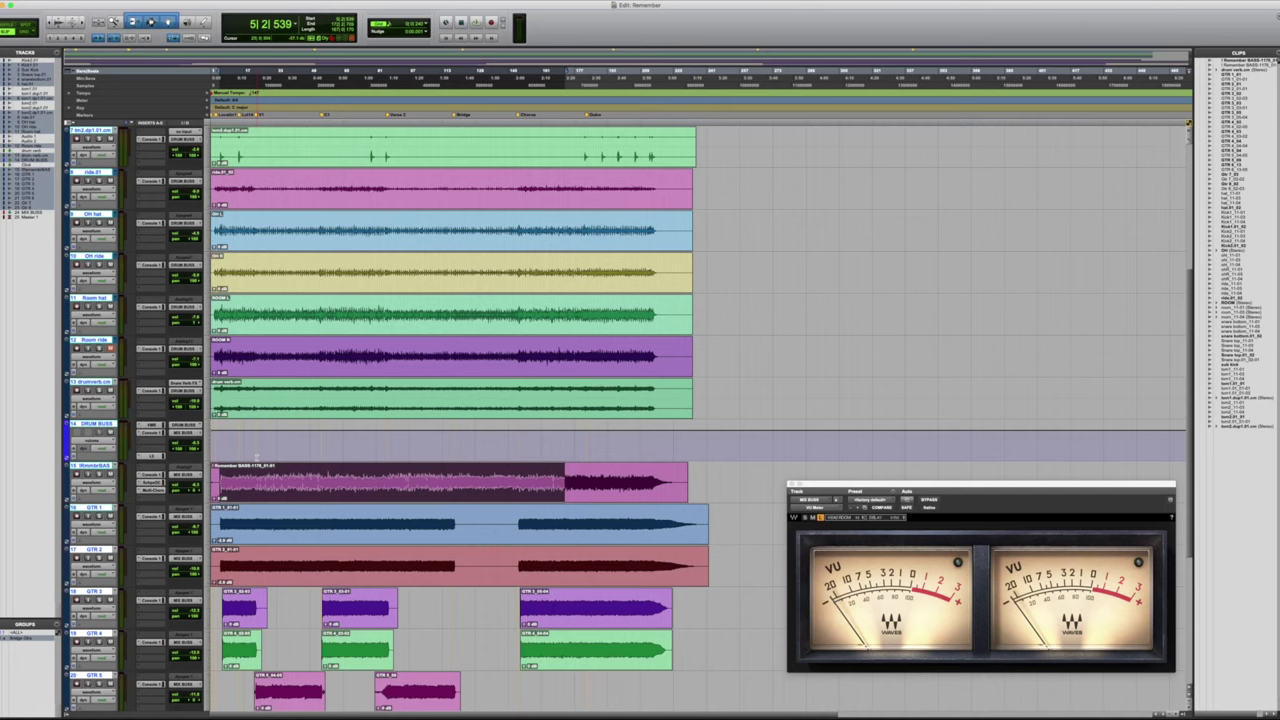
# Step: Adjust the bass in Console 1 against the full mix during playback, and move Multi-Chorus ahead of Scheps Omni Channel
pyautogui.press('space')
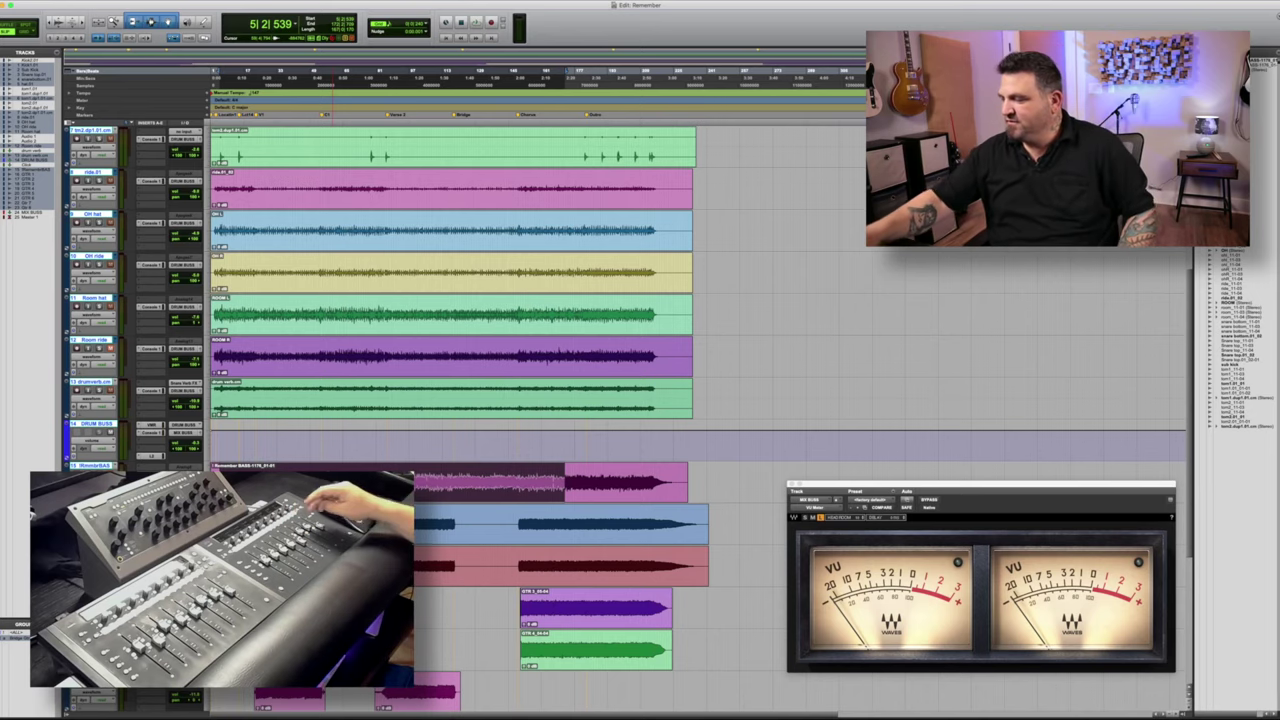
pyautogui.press('space')
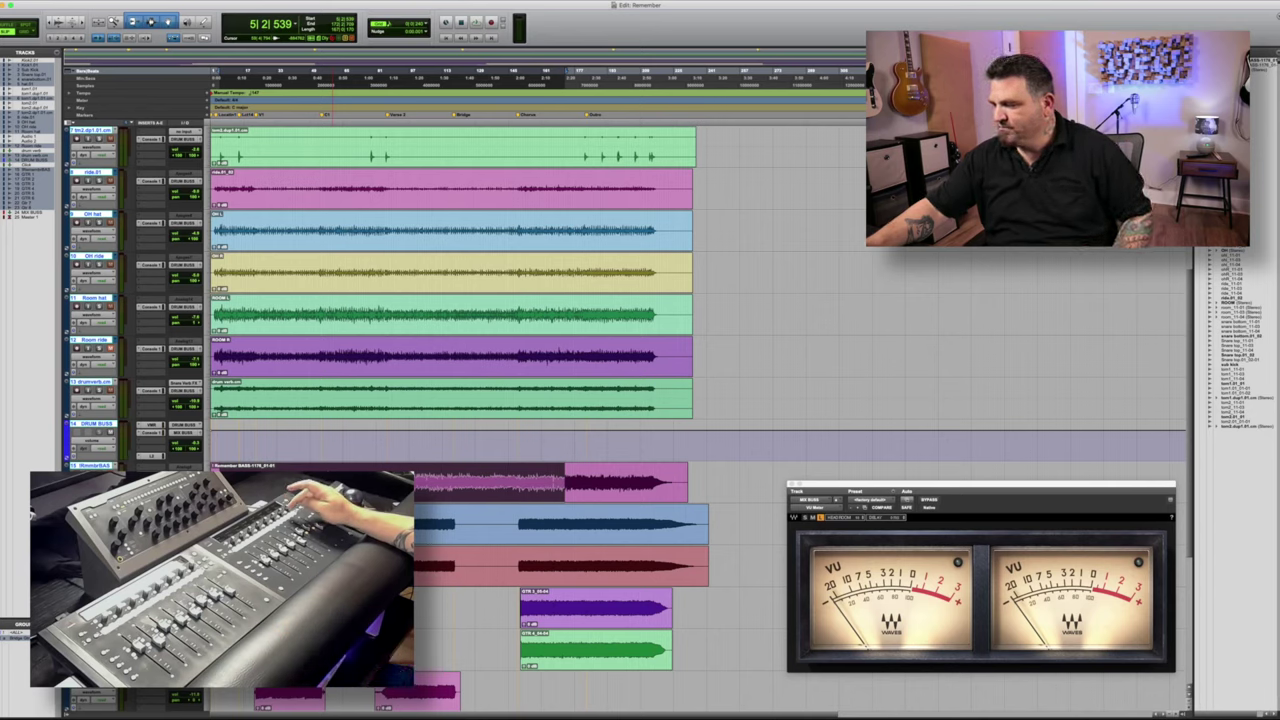
pyautogui.press('space')
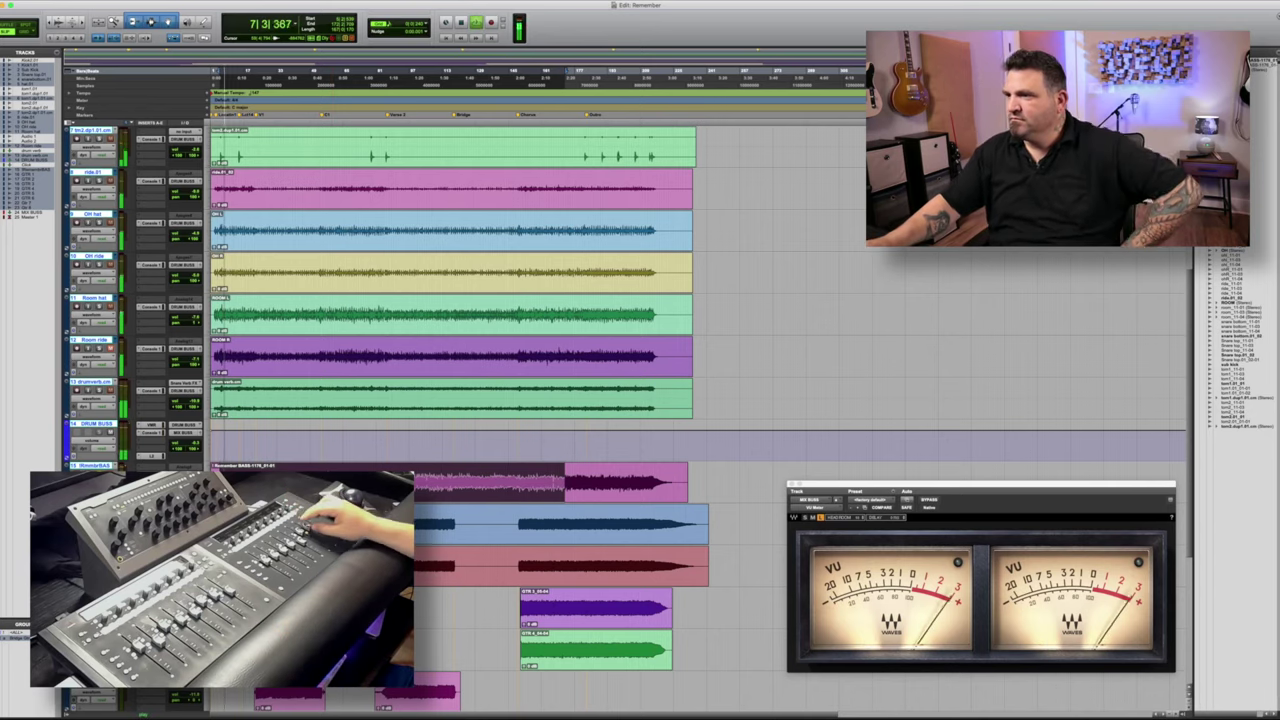
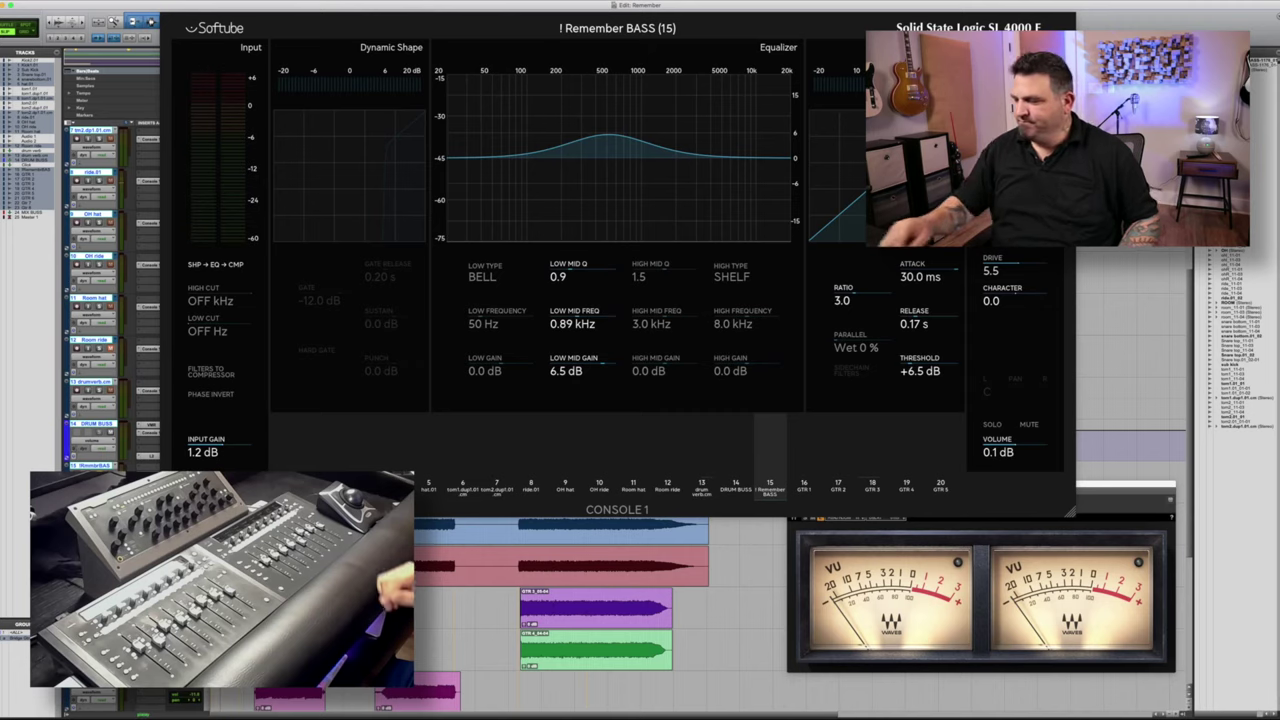
pyautogui.press('space')
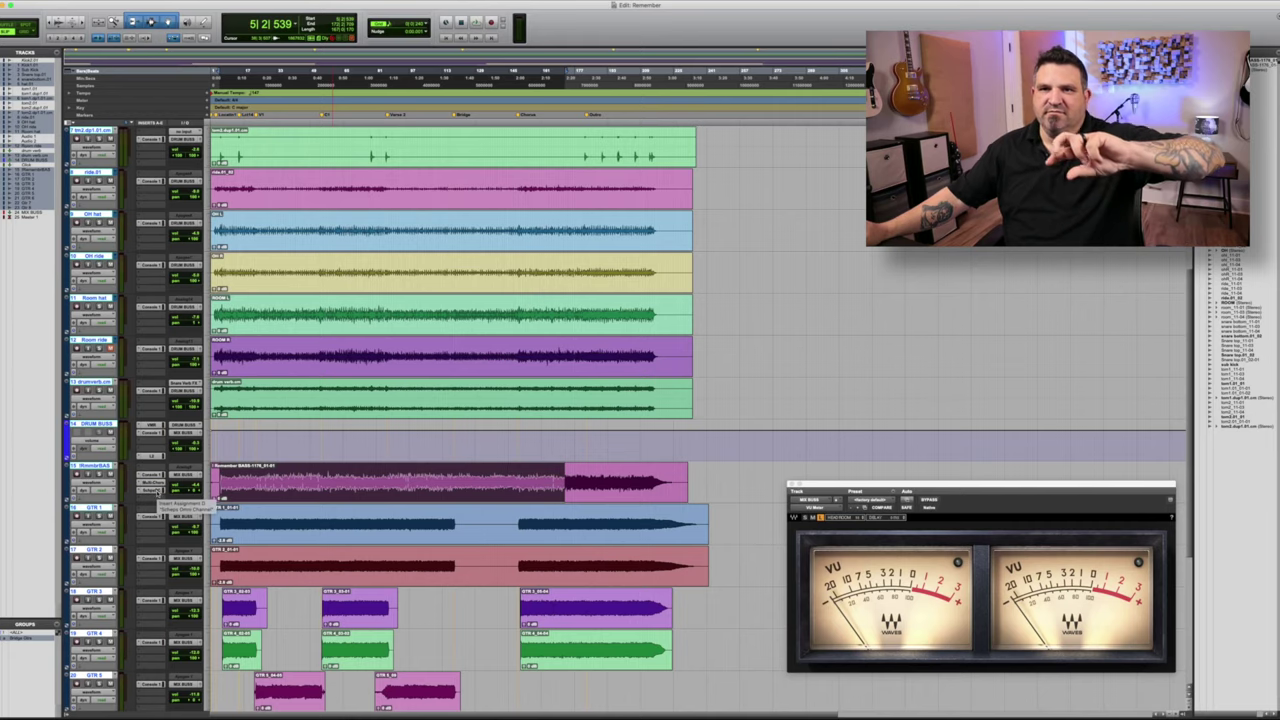
# Step: Enable the limiter in the bass's Scheps Omni Channel, adjust its threshold during playback, and close the plug-in
pyautogui.click(157, 490)
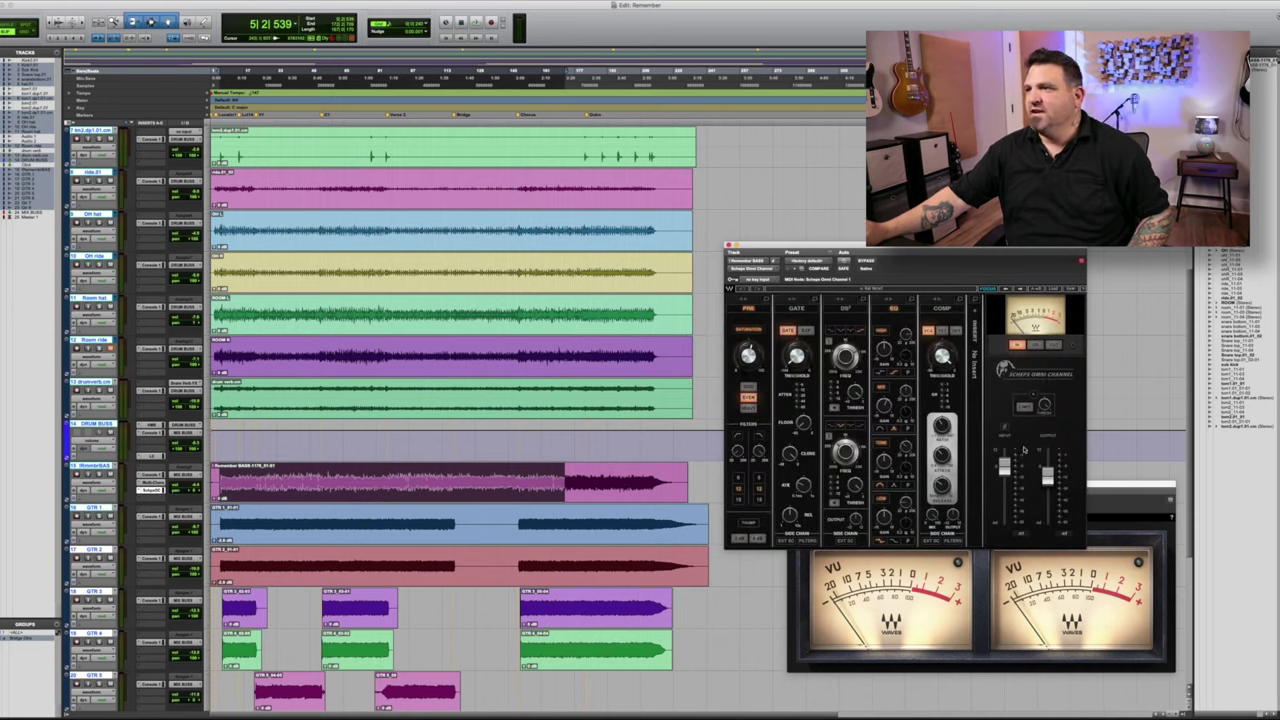
pyautogui.press('space')
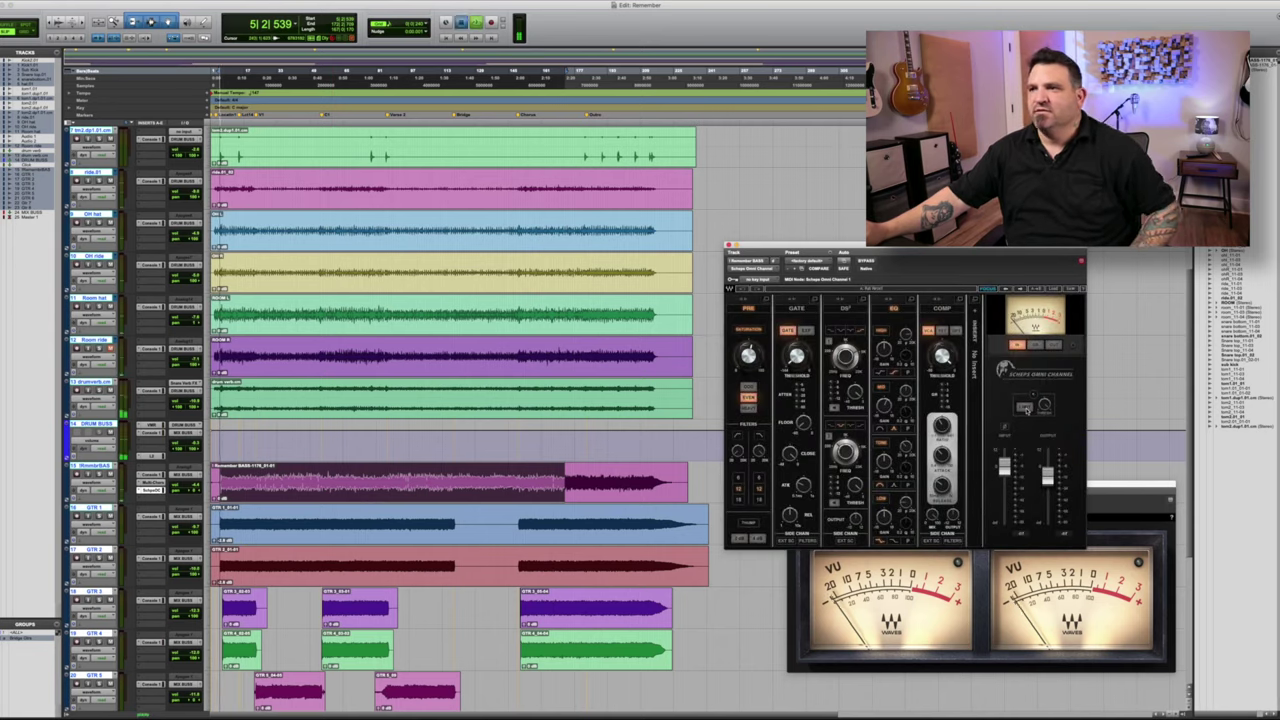
pyautogui.click(1027, 408)
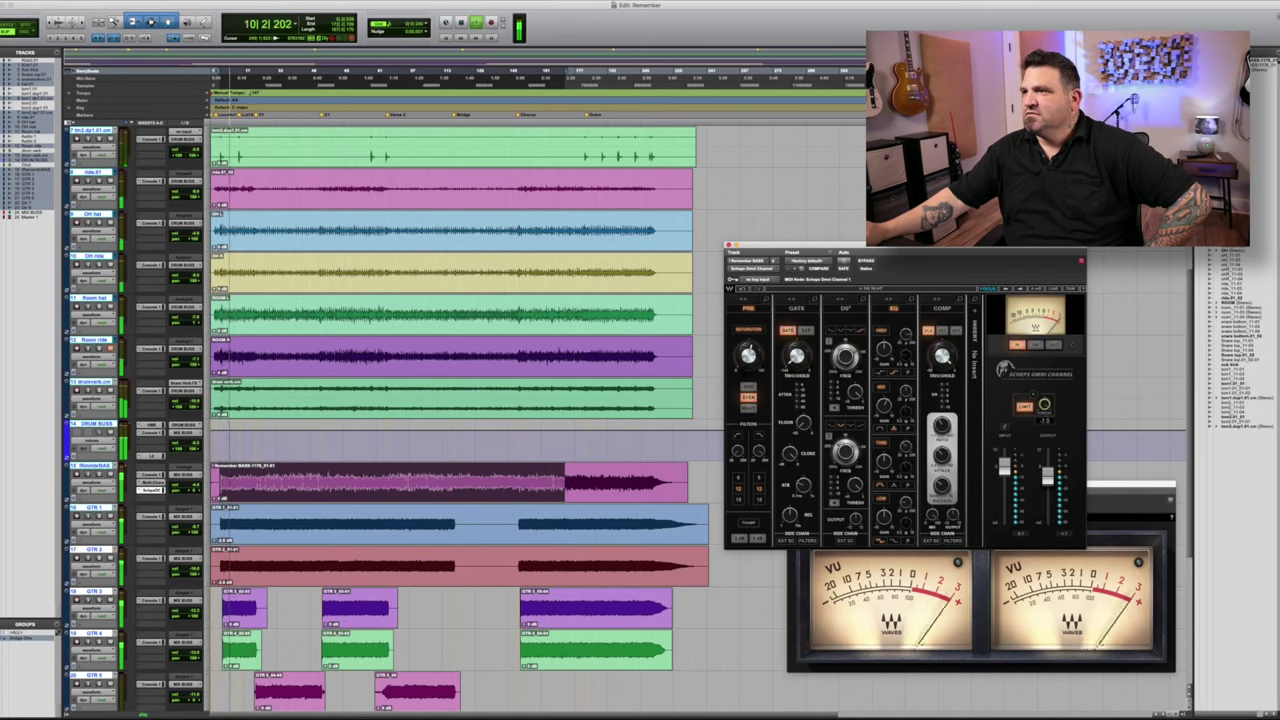
pyautogui.moveTo(1044, 404); pyautogui.dragTo(1044, 413)
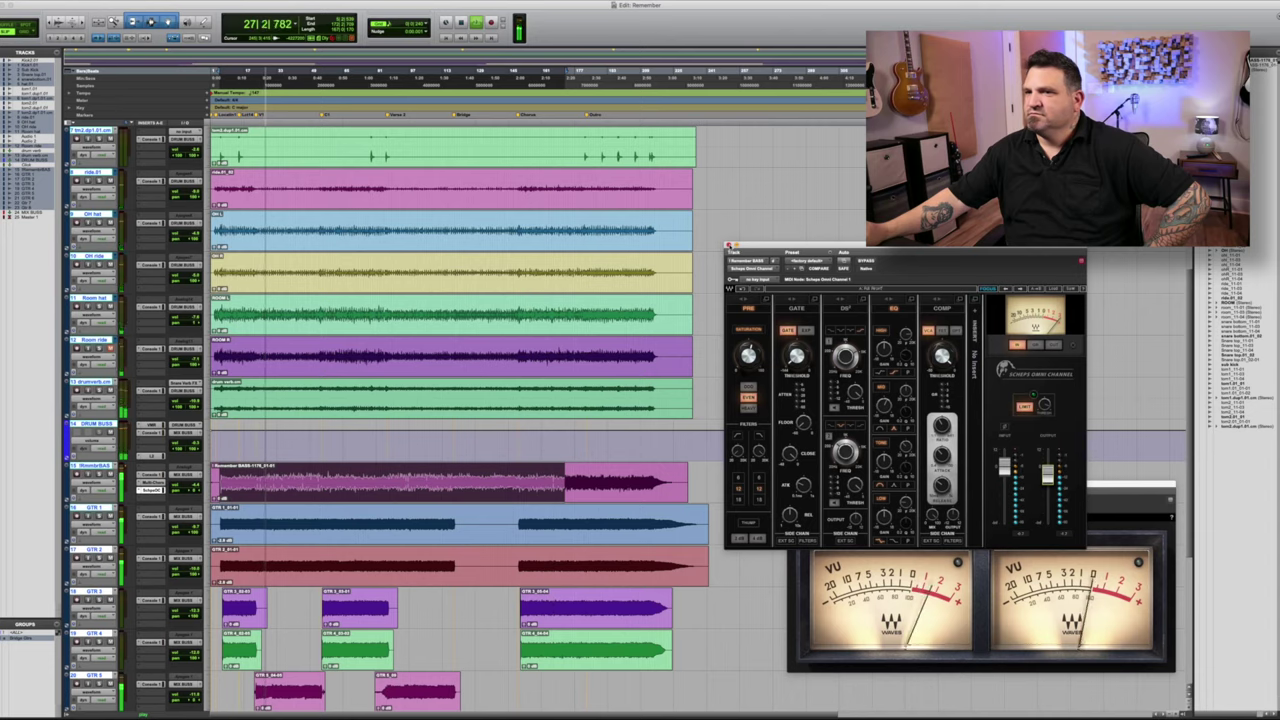
pyautogui.click(728, 246)
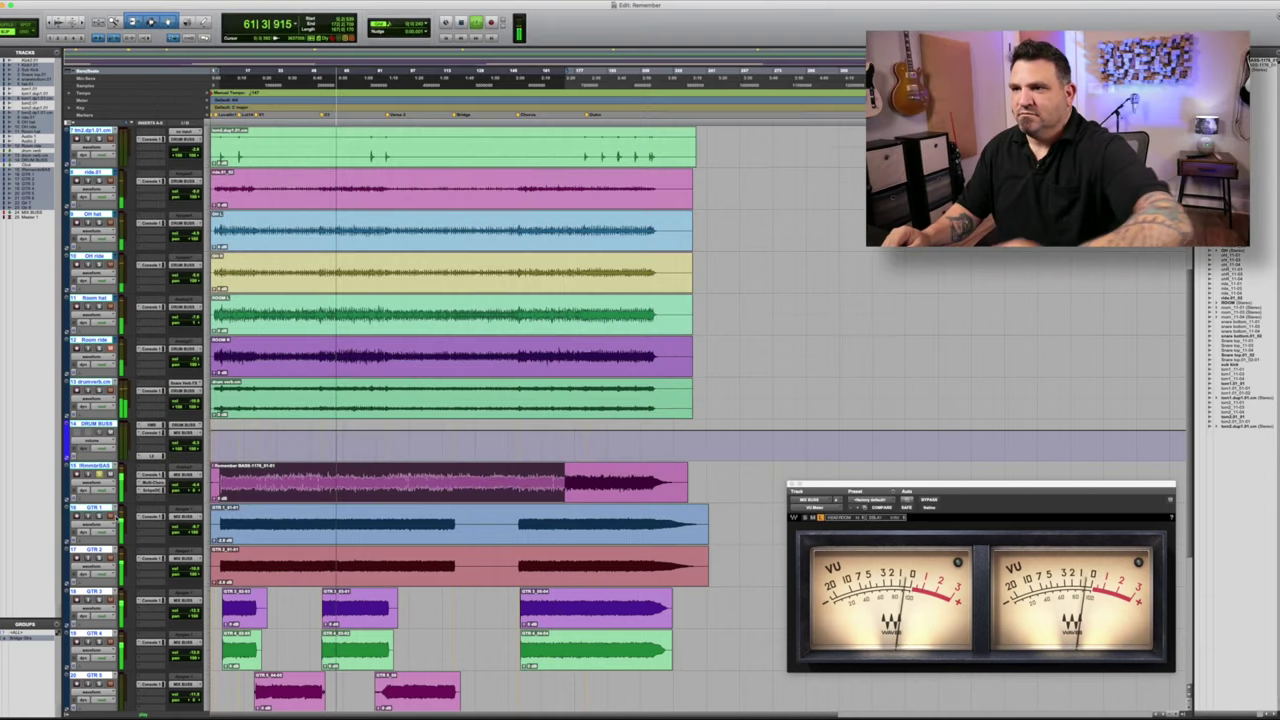
# Step: Stop playback, insert Virtual Mix Rack ahead of the bass's chorus, and remove its Hollywood and Virtual Channel modules
pyautogui.press('space')
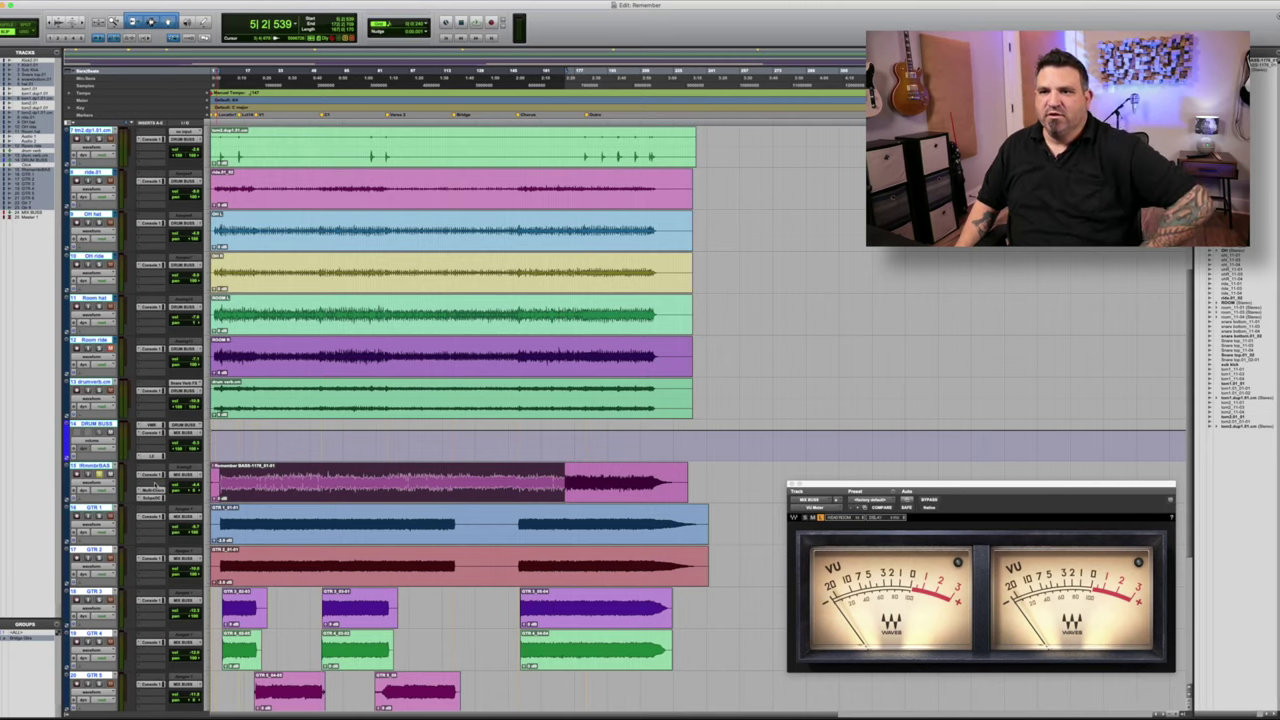
pyautogui.click(160, 486)
pyautogui.moveTo(163, 483)
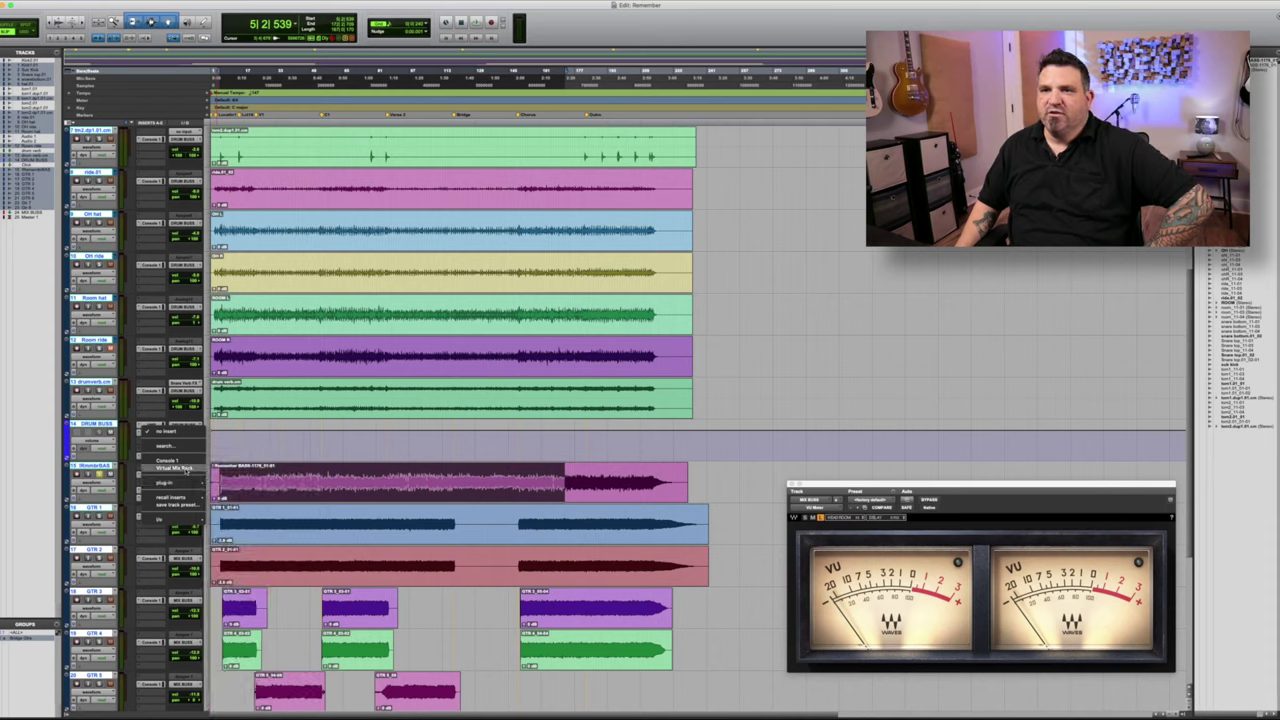
pyautogui.click(186, 469)
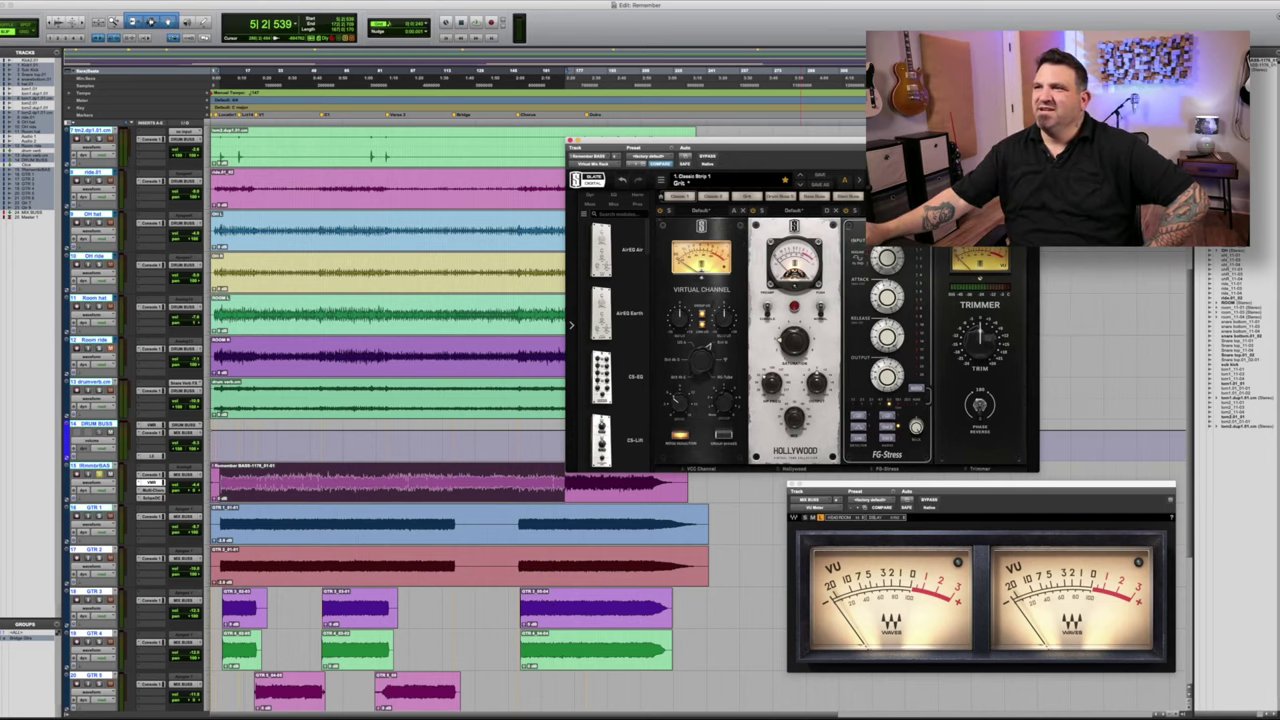
pyautogui.click(837, 212)
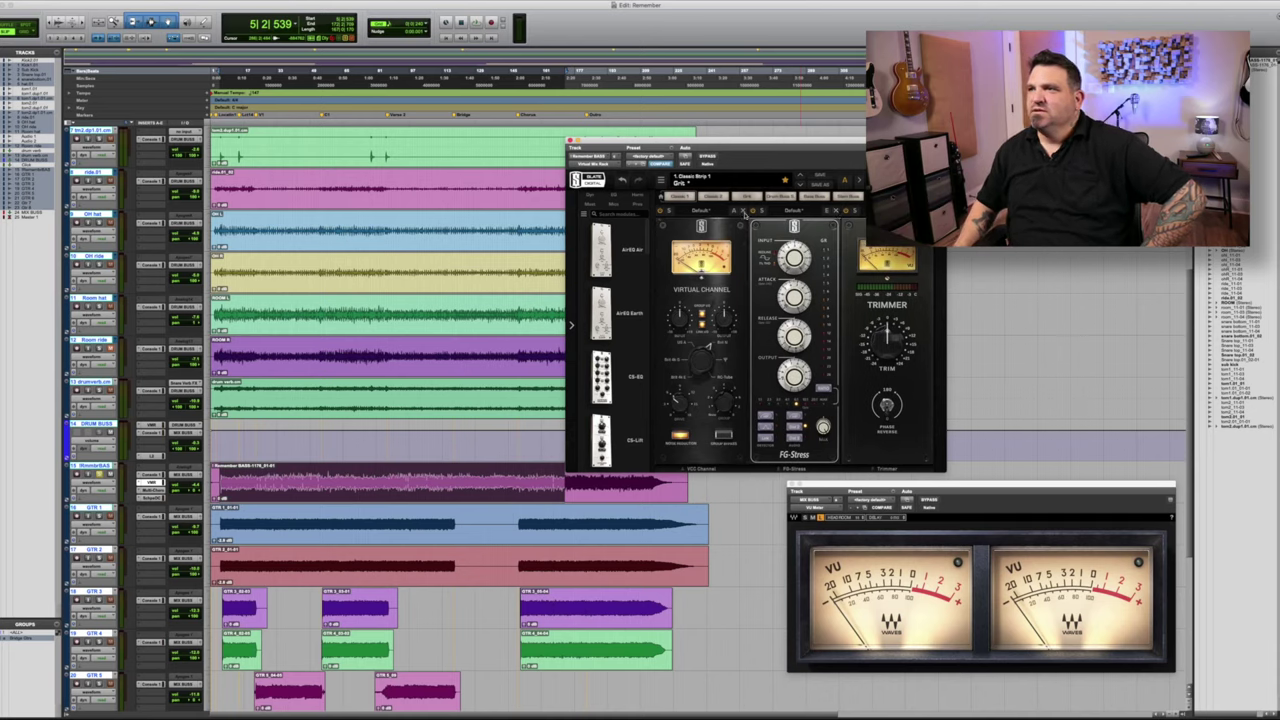
pyautogui.click(744, 213)
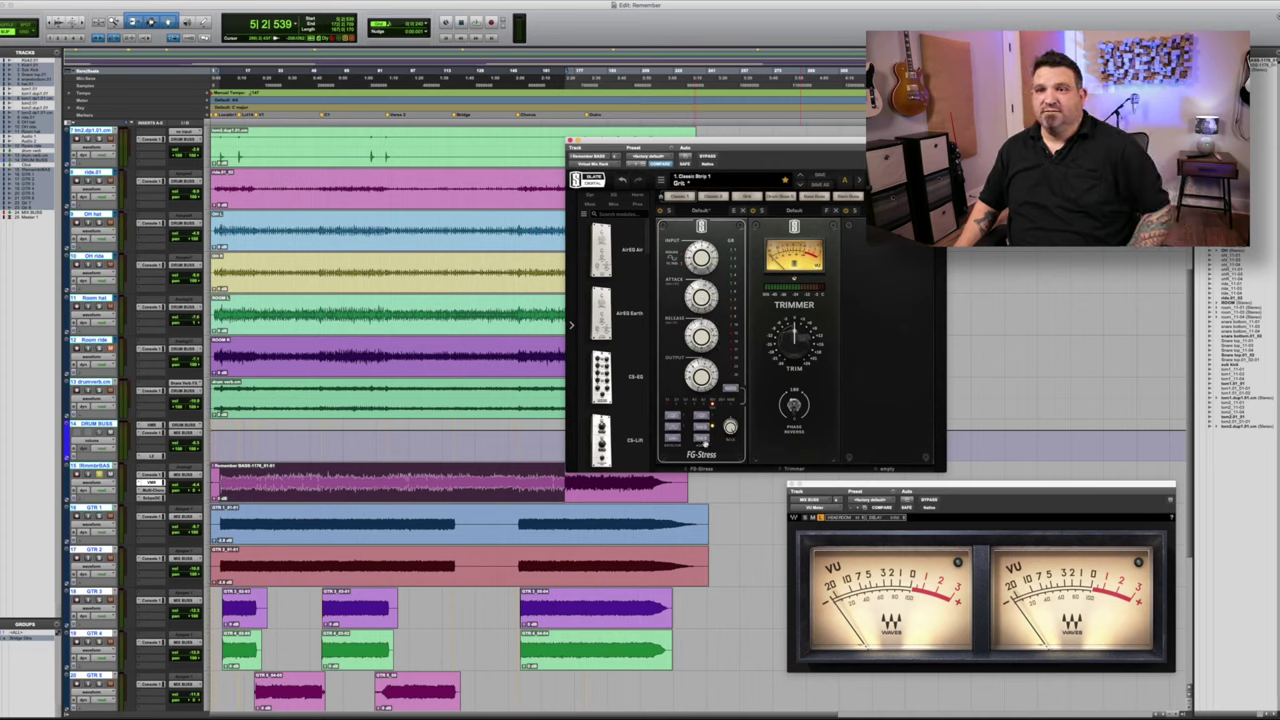
# Step: Adjust the FG-Stress compressor's input and output levels while auditioning the bass, and close Virtual Mix Rack
pyautogui.press('space')
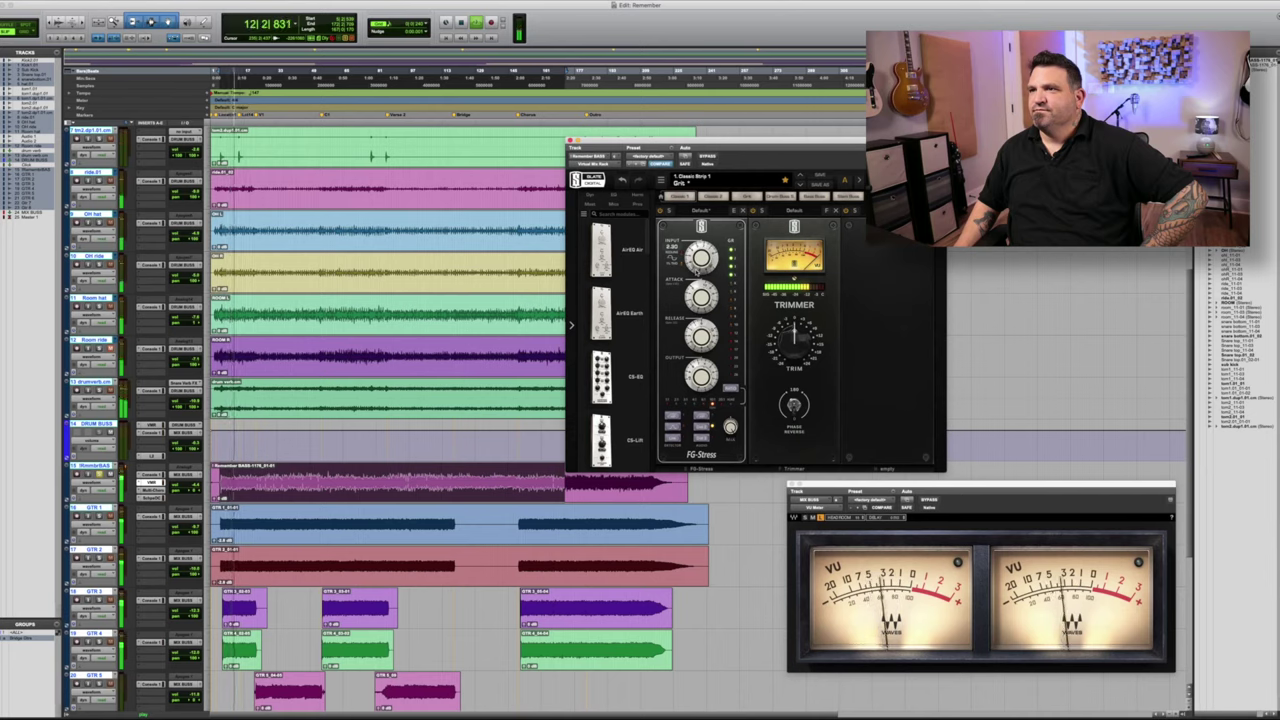
pyautogui.moveTo(701, 374)
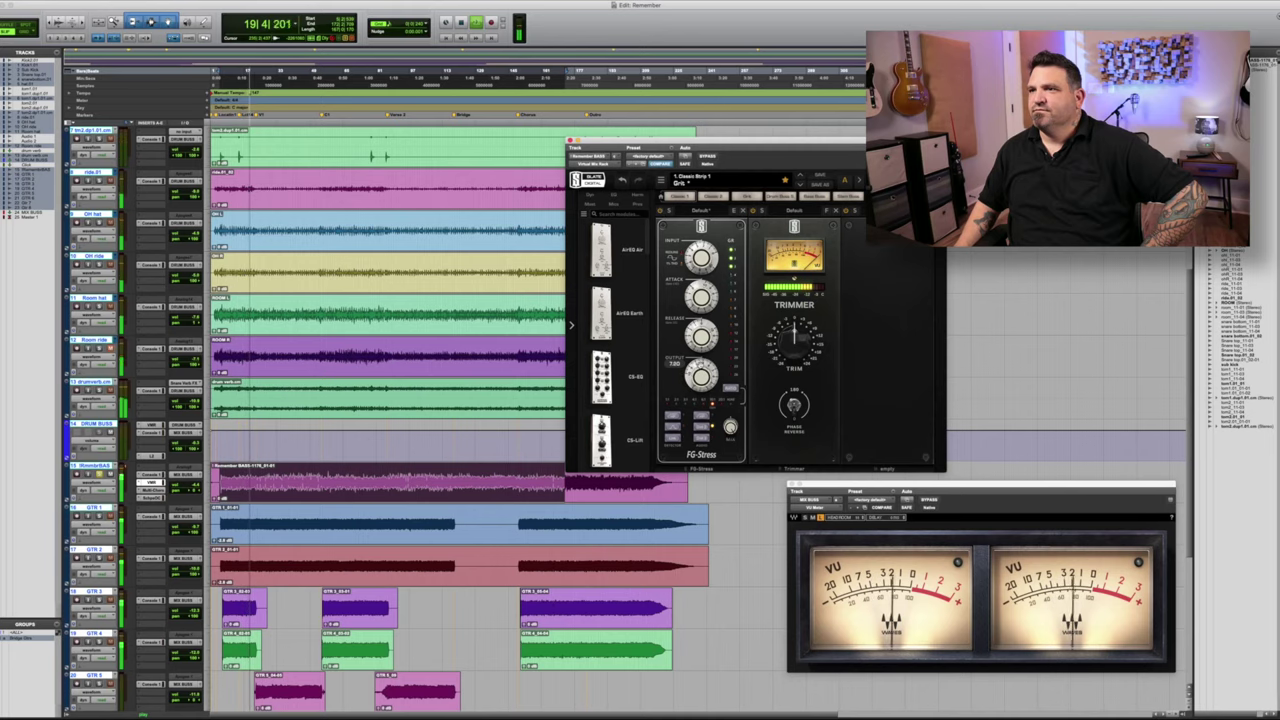
pyautogui.moveTo(701, 374); pyautogui.dragTo(701, 370)
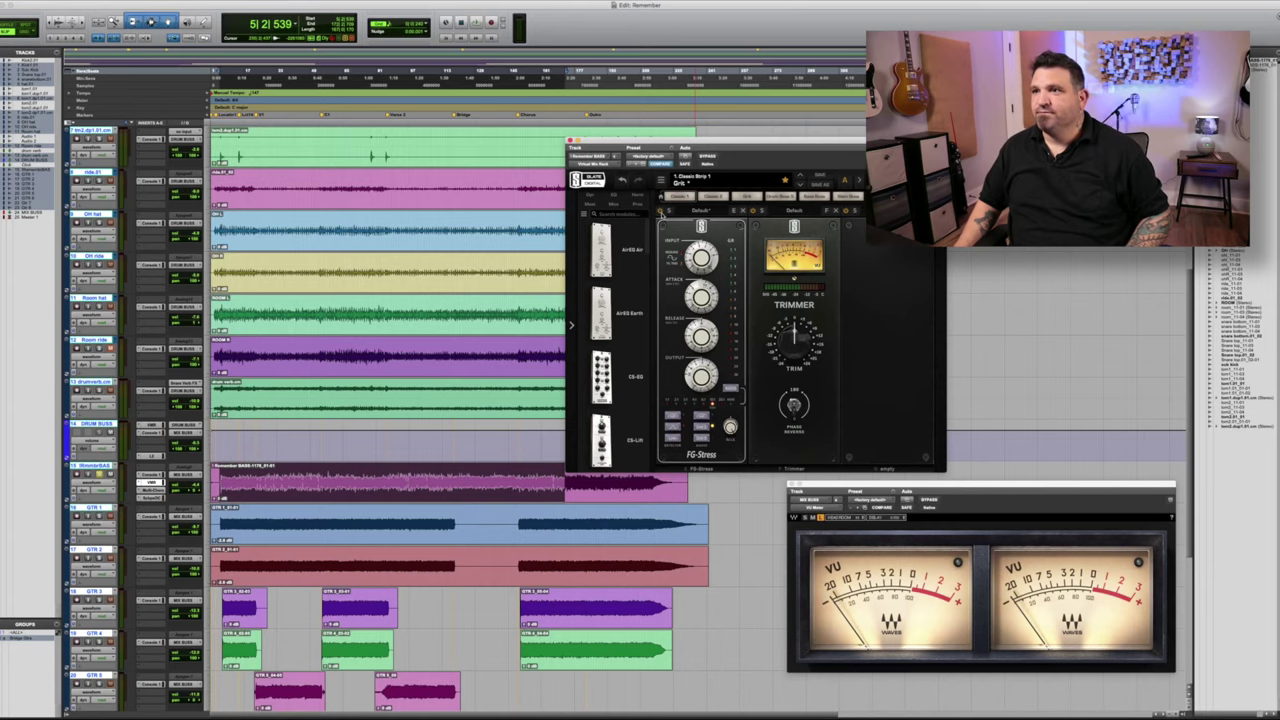
pyautogui.press('space')
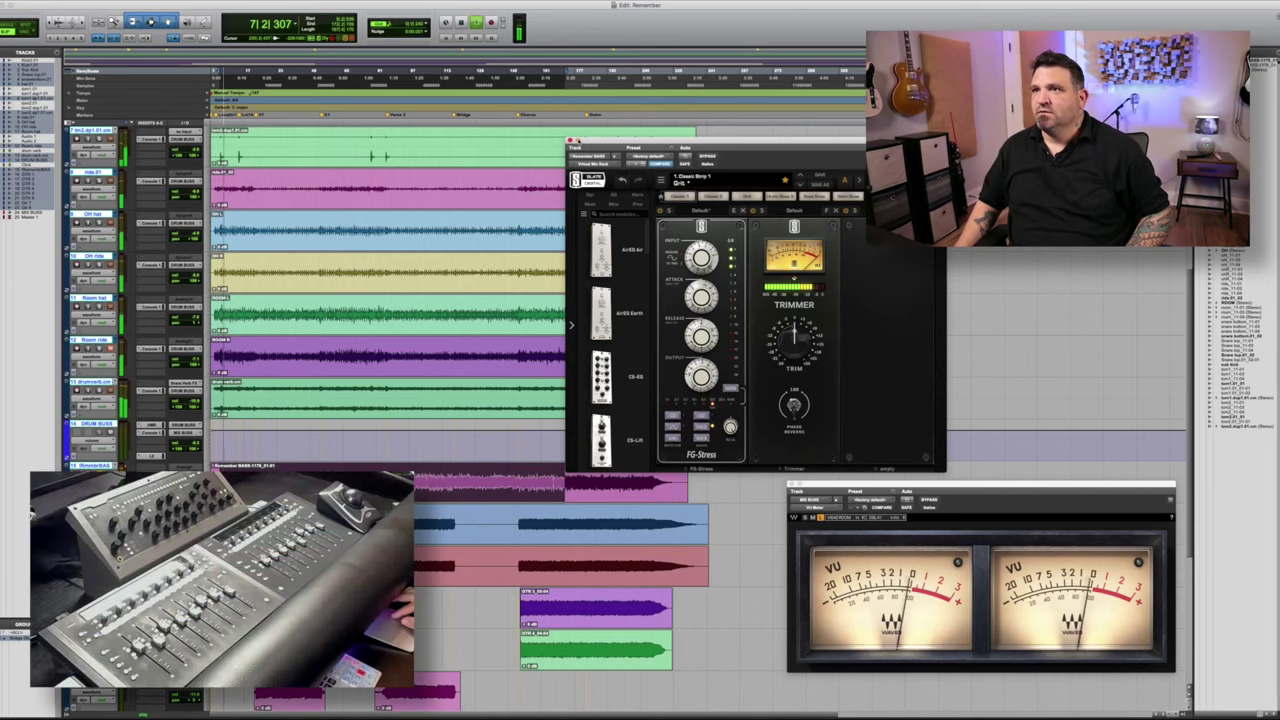
pyautogui.press('super+w')
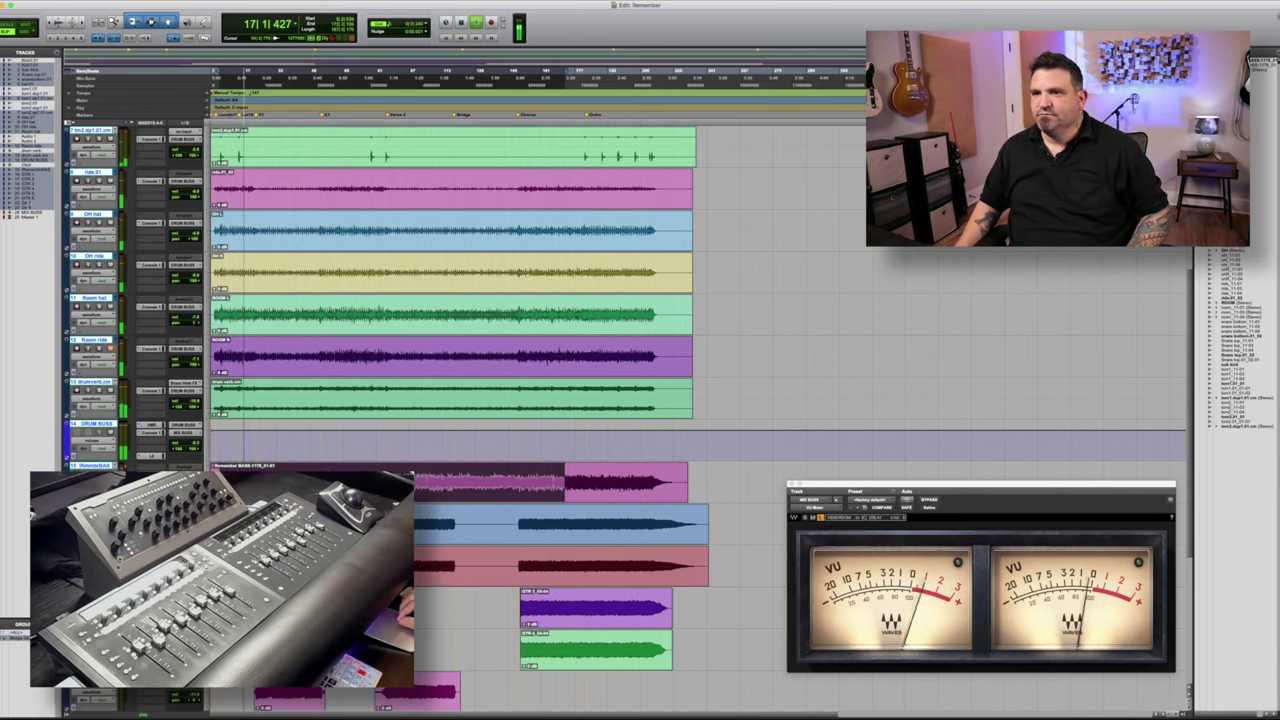
# Step: Create a stereo aux input track named Gtr Buss below the guitar tracks and set its input to the GTR BUSS bus
pyautogui.scroll(-1, 450, 400)
pyautogui.scroll(-1, 450, 400)
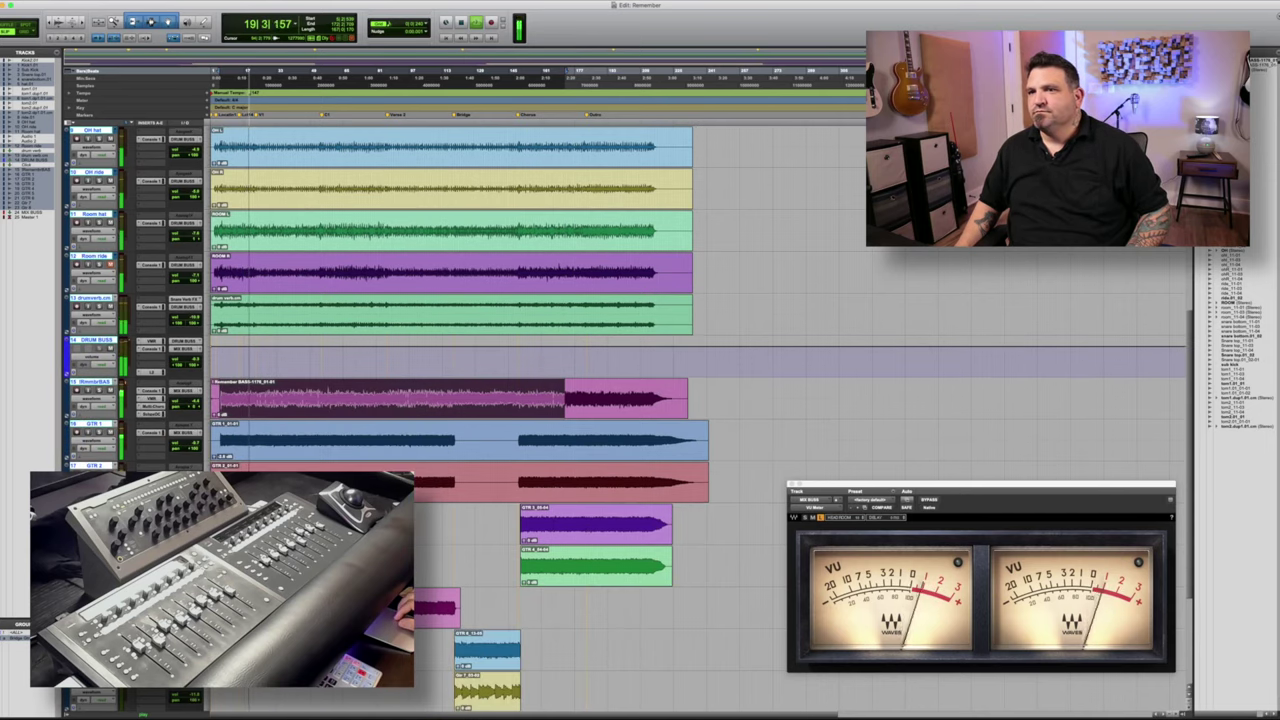
pyautogui.scroll(-1, 450, 400)
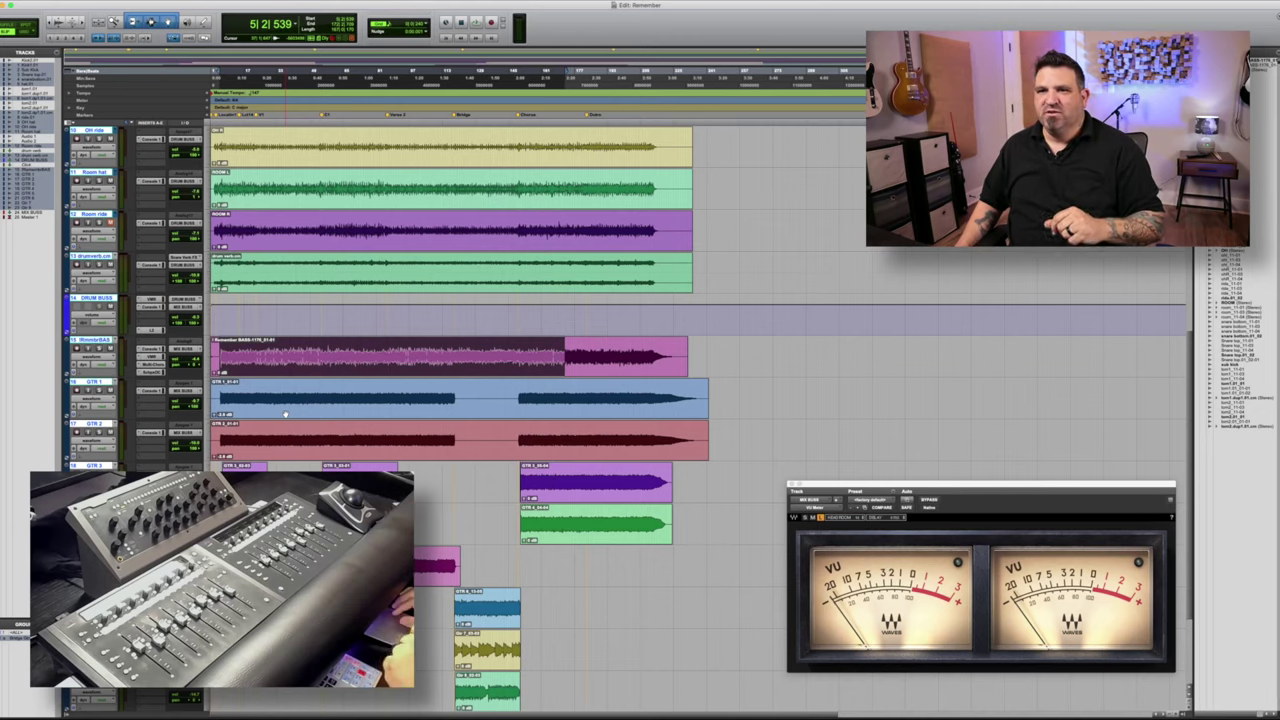
pyautogui.scroll(-3, 700, 400)
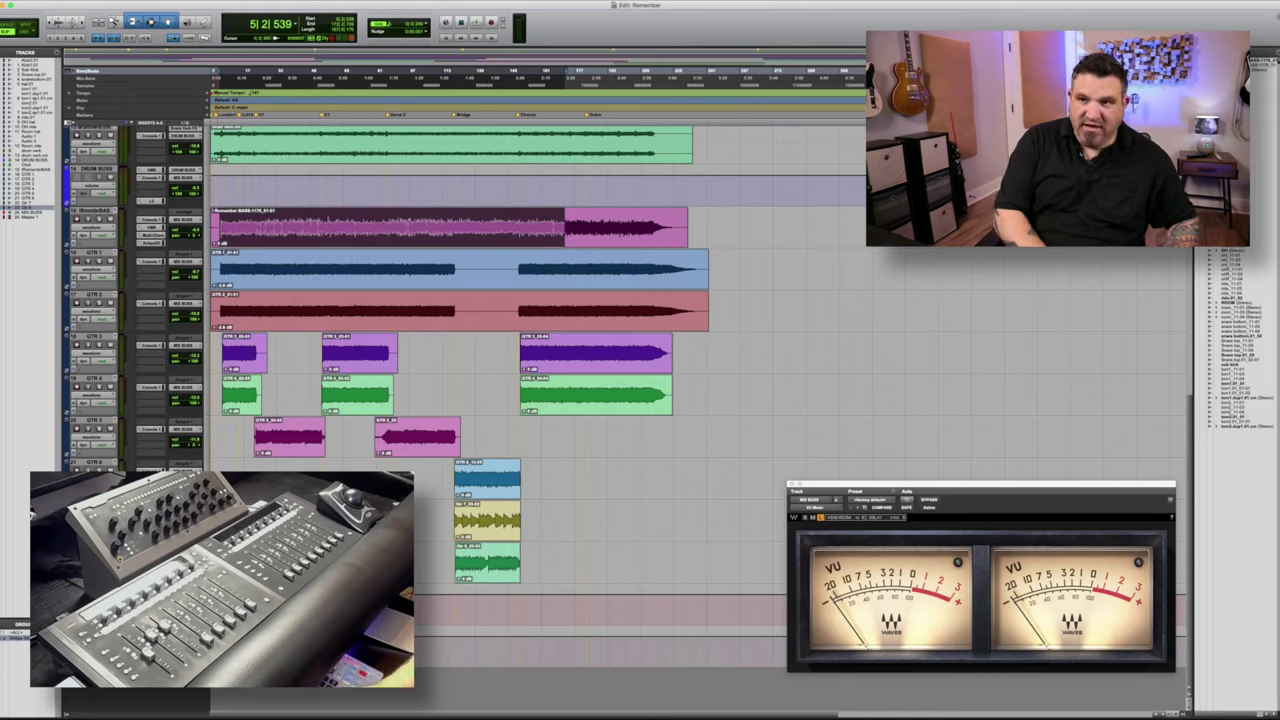
pyautogui.press('shift+super+n')
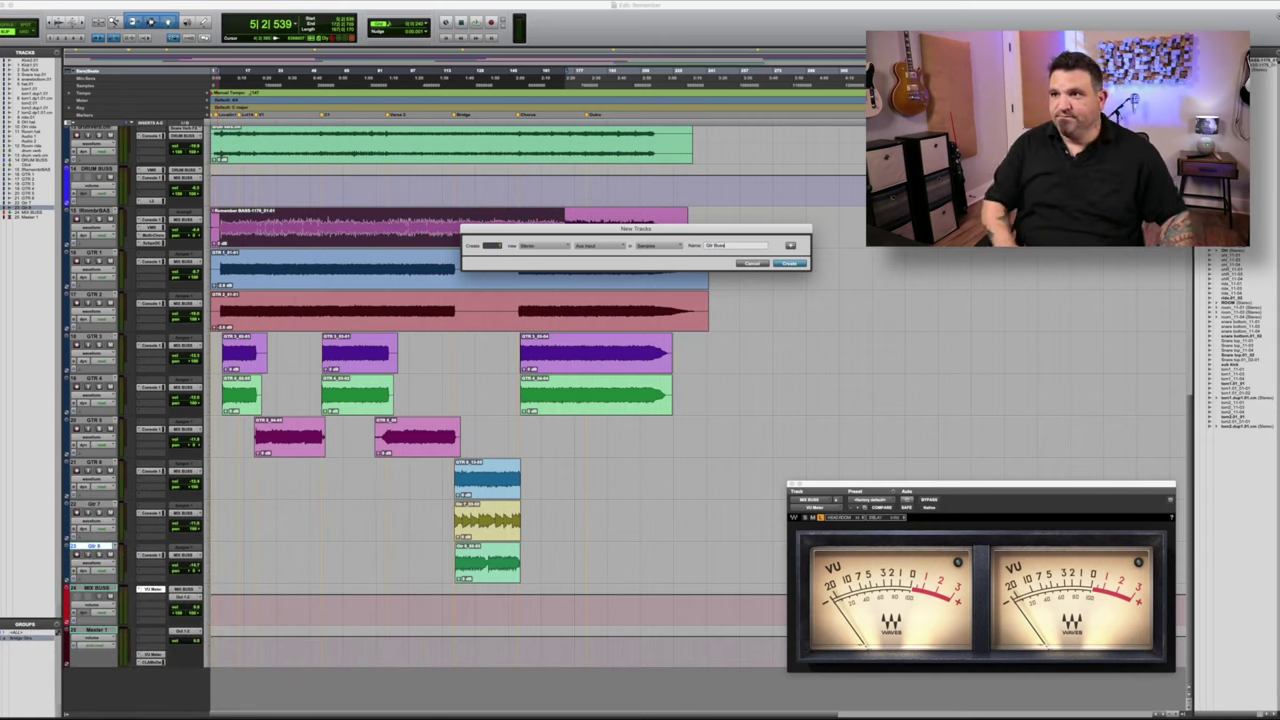
pyautogui.press('Return')
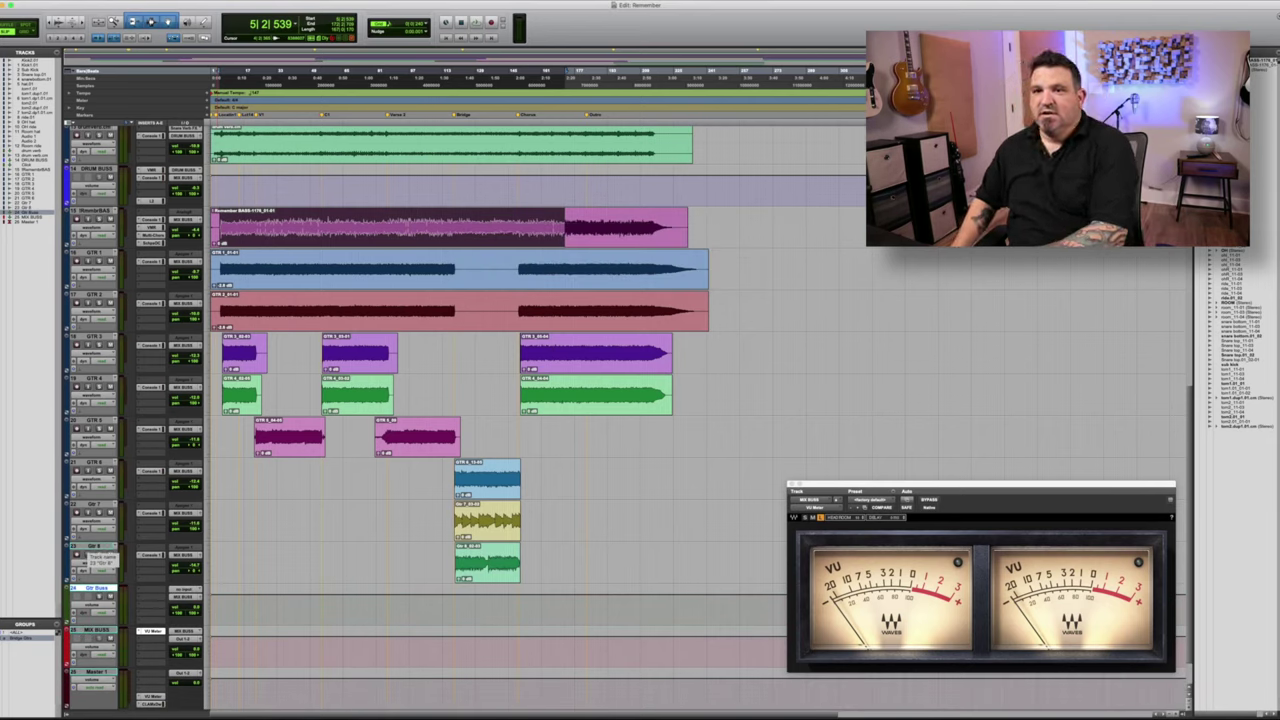
pyautogui.click(184, 590)
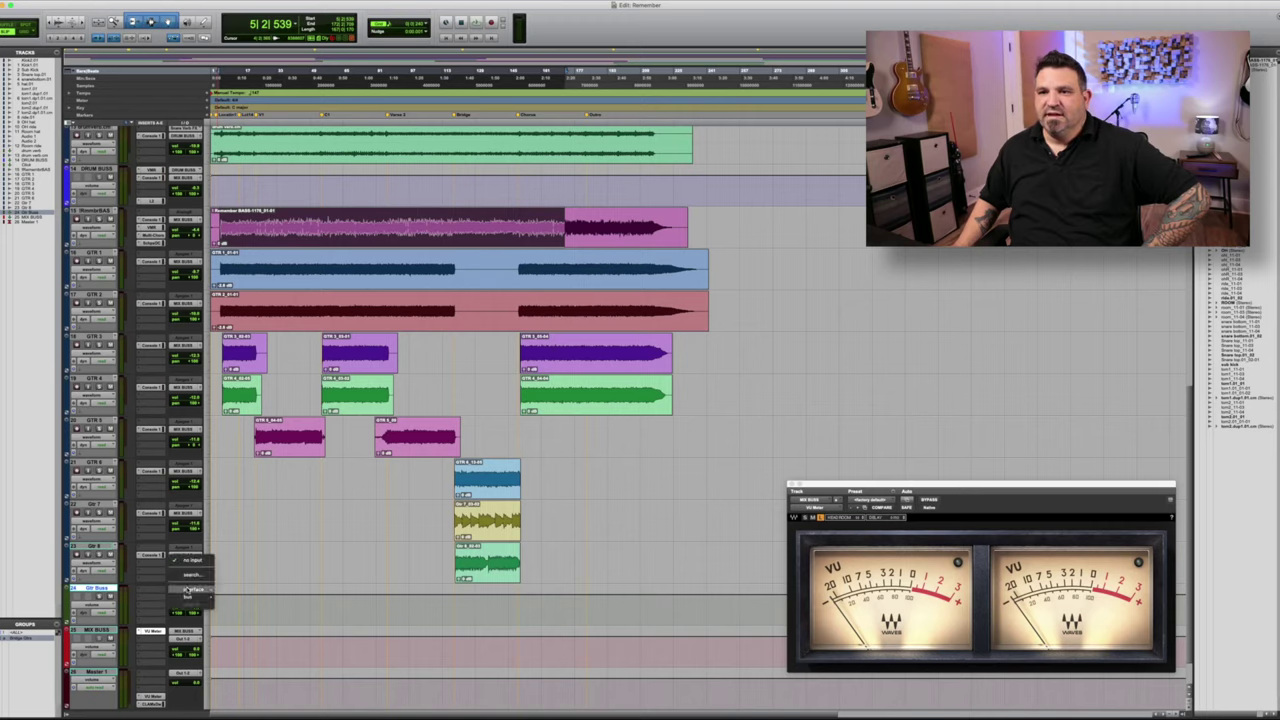
pyautogui.moveTo(185, 598)
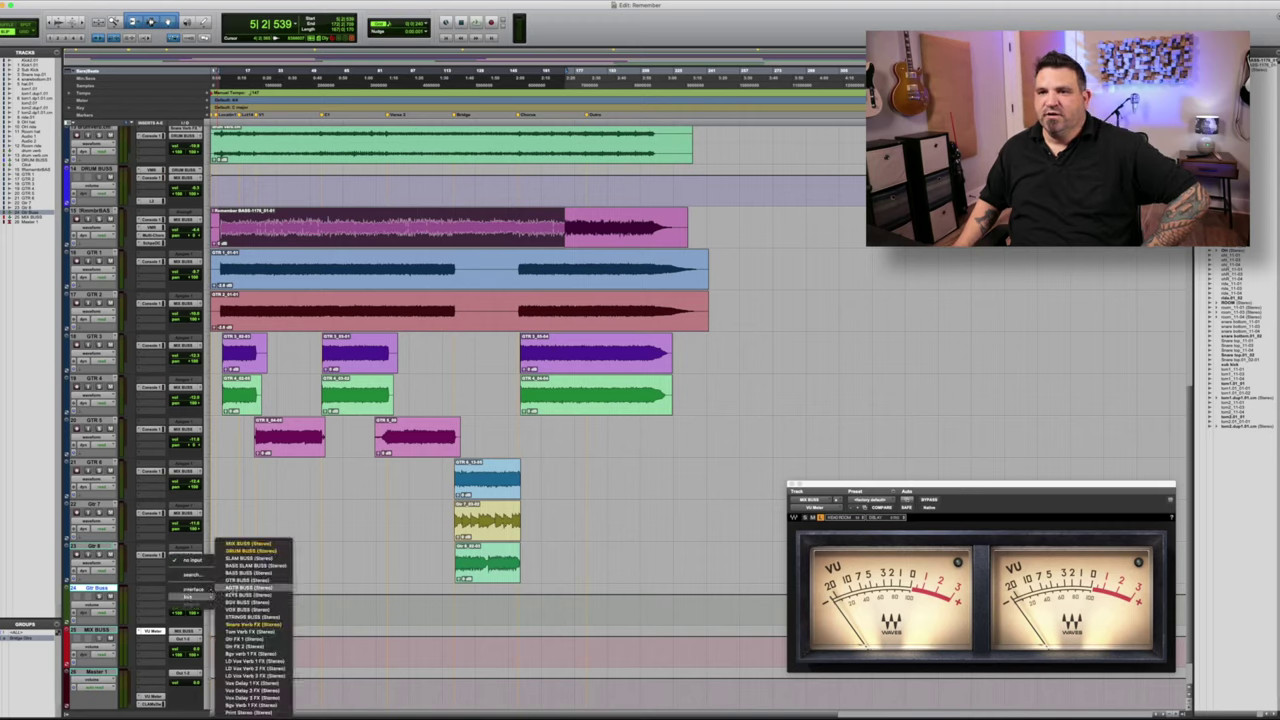
pyautogui.click(249, 580)
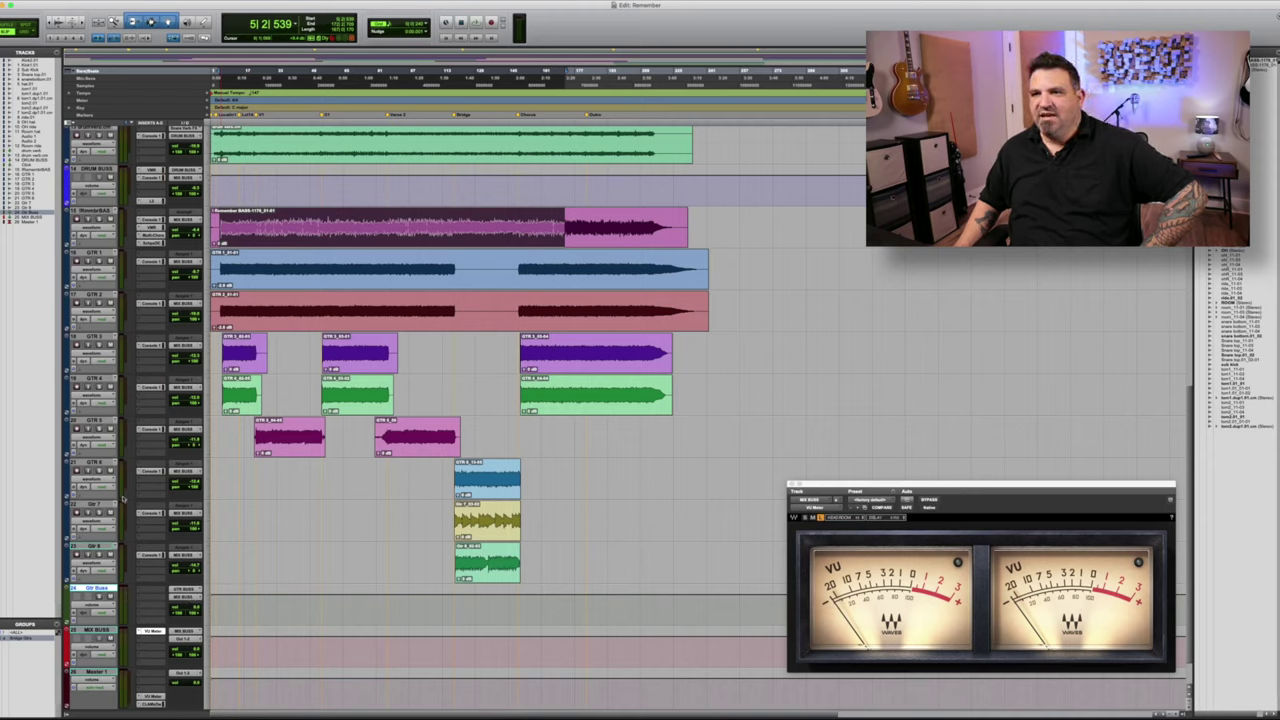
# Step: Route the outputs of tracks GTR 1 through Gtr 8 to the GTR BUSS bus and play a passage to check the signal
pyautogui.click(94, 463)
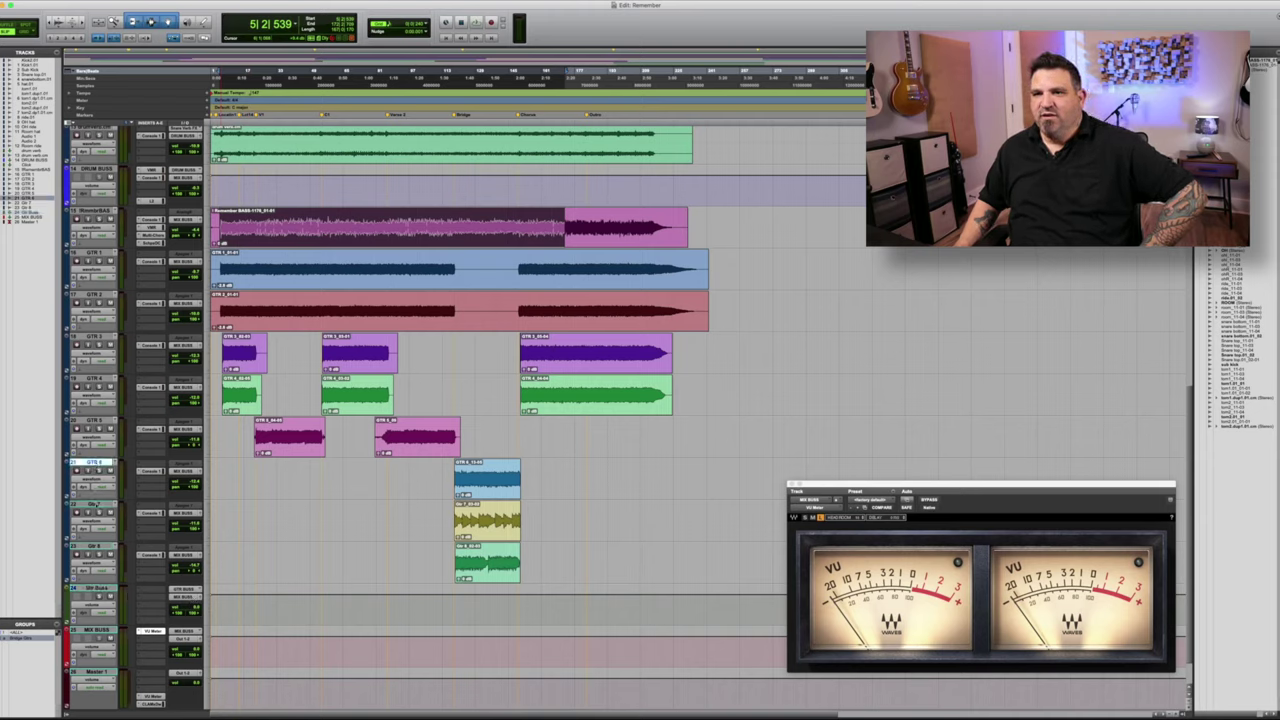
pyautogui.click(94, 546)
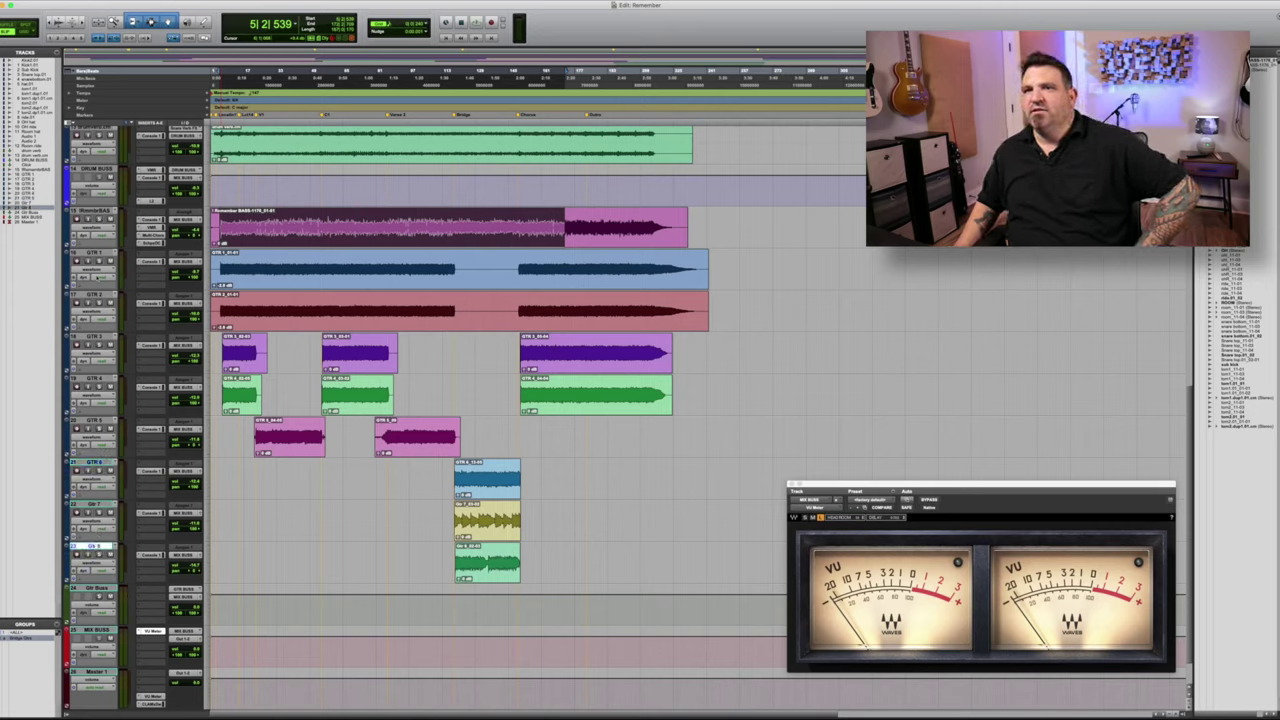
pyautogui.keyDown('shift'); pyautogui.click(94, 253); pyautogui.keyUp('shift')
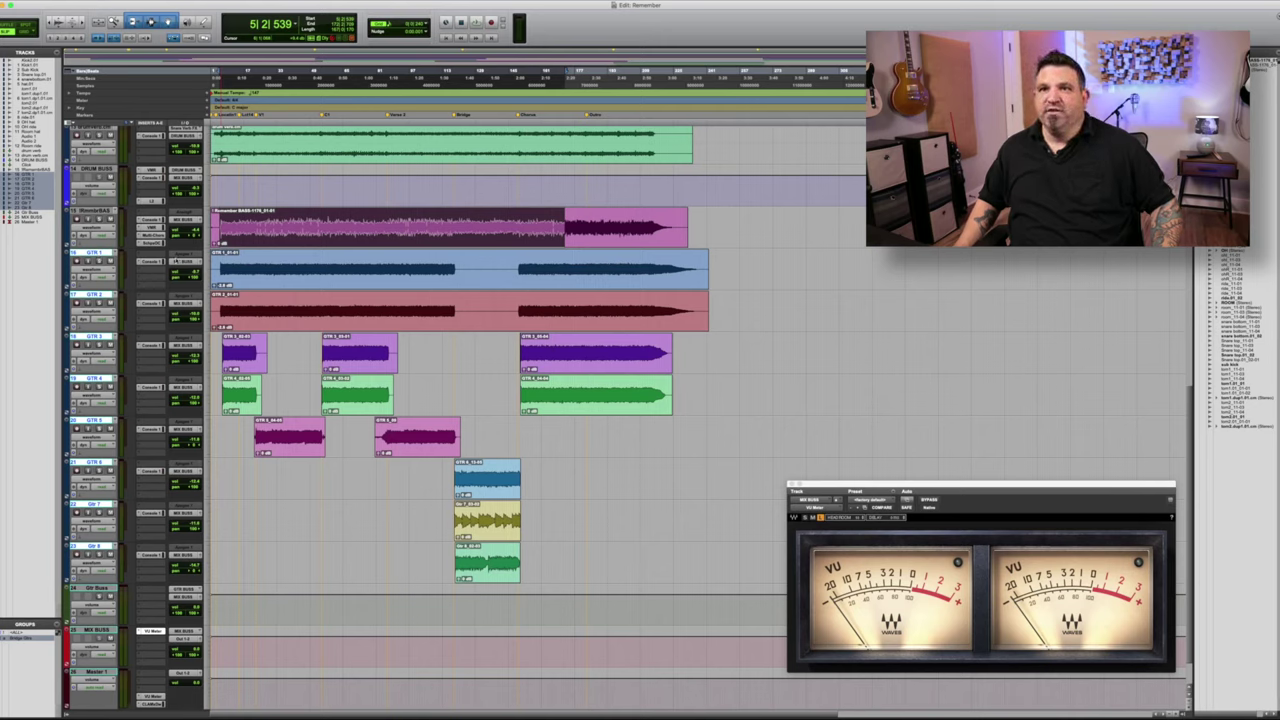
pyautogui.click(184, 263)
pyautogui.moveTo(185, 270)
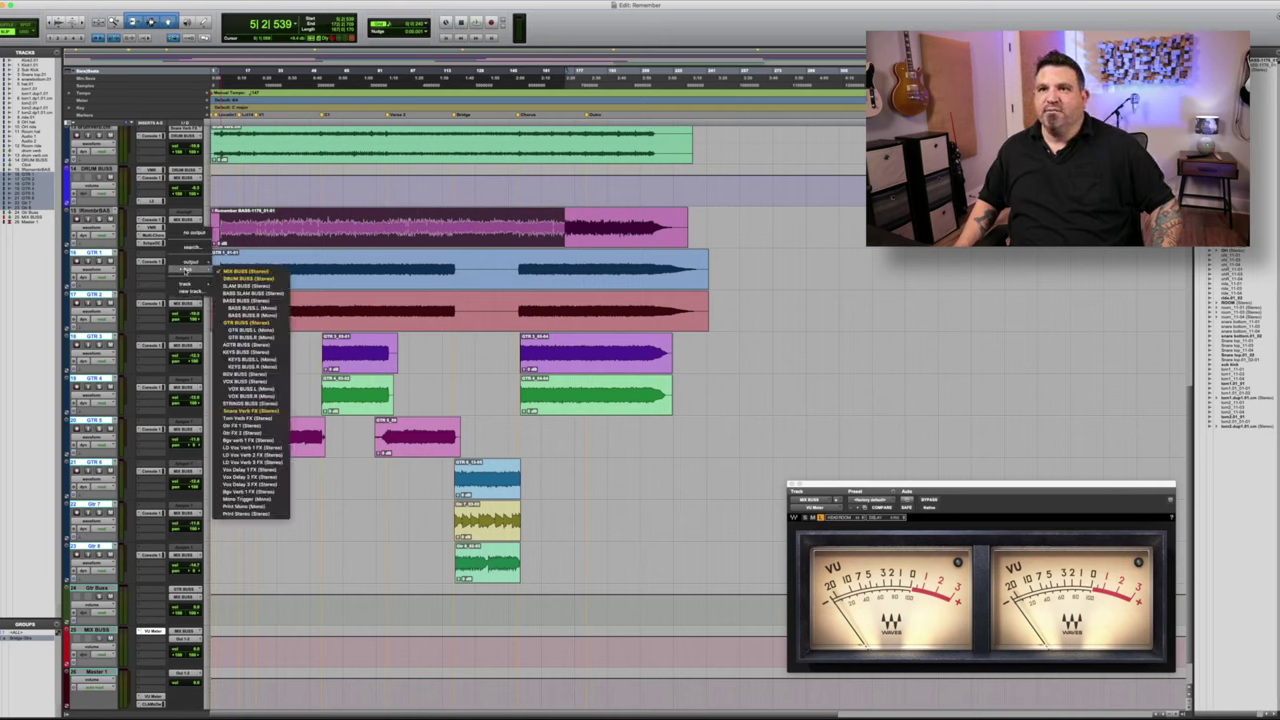
pyautogui.click(250, 322)
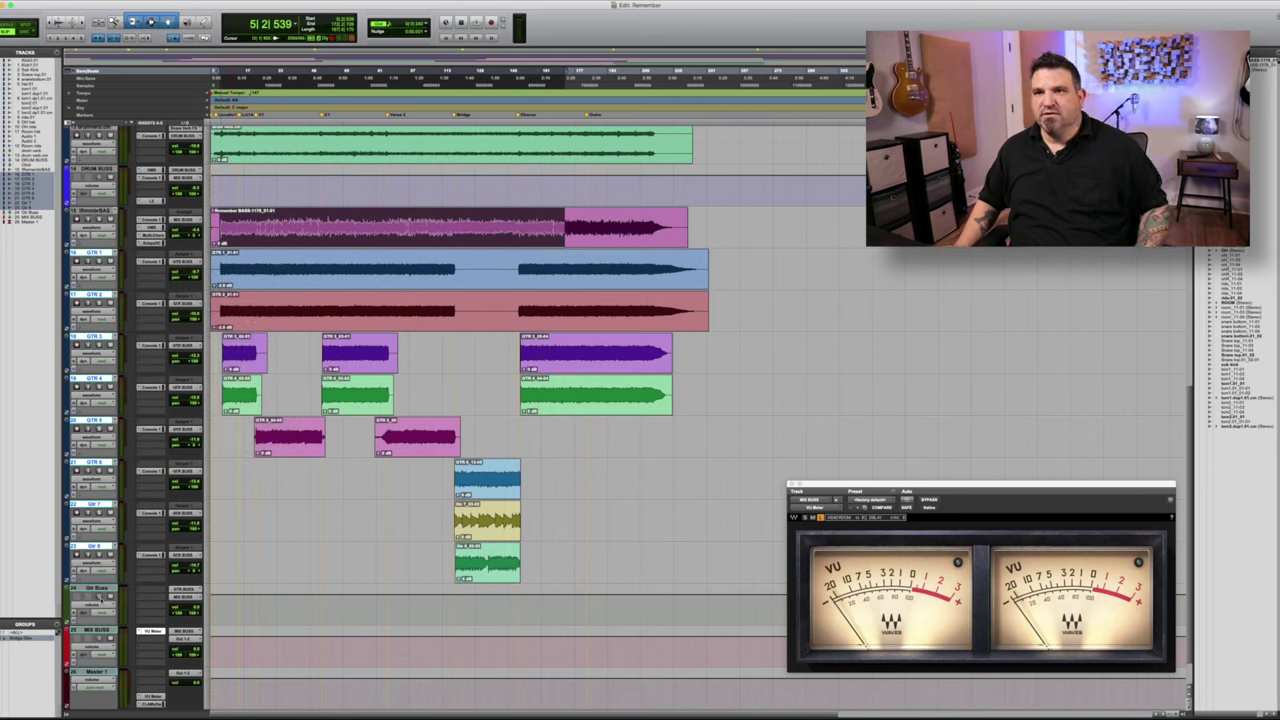
pyautogui.click(317, 343)
pyautogui.press('space')
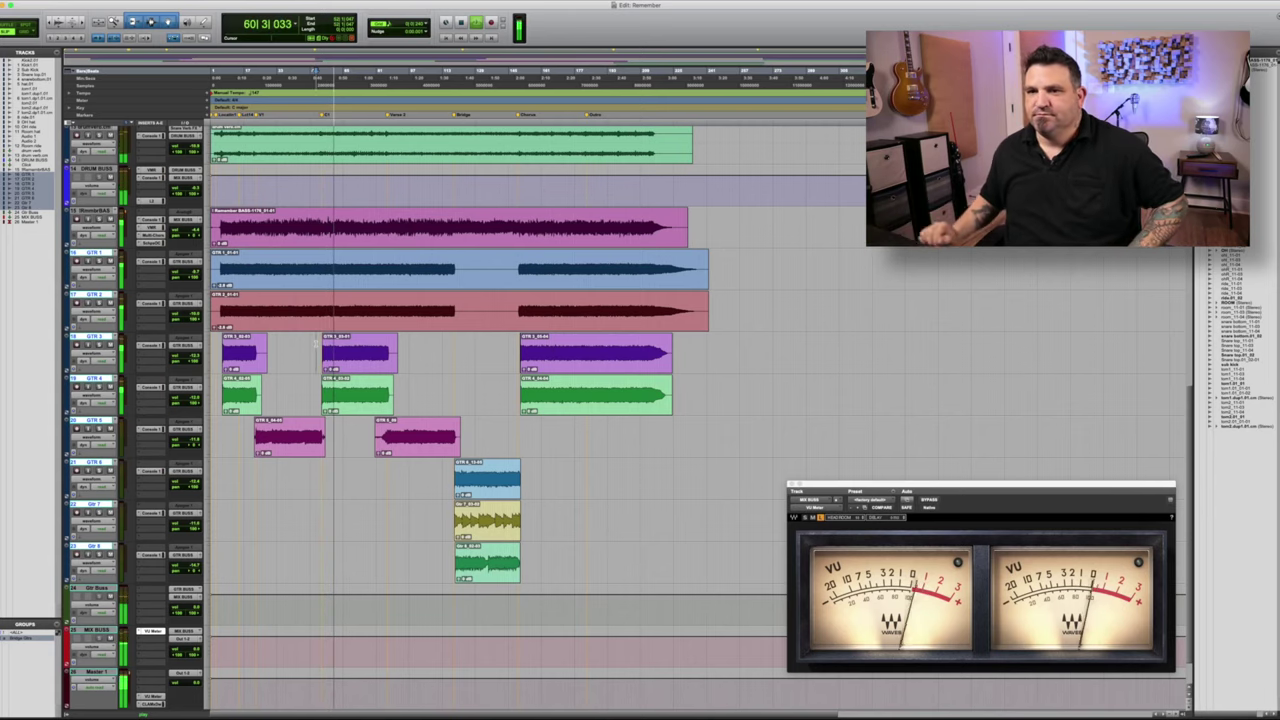
pyautogui.press('space')
# Step: Insert Console 1 on Gtr Buss, set a 110 Hz low cut and 5.5 drive, and audition the guitars
pyautogui.click(151, 594)
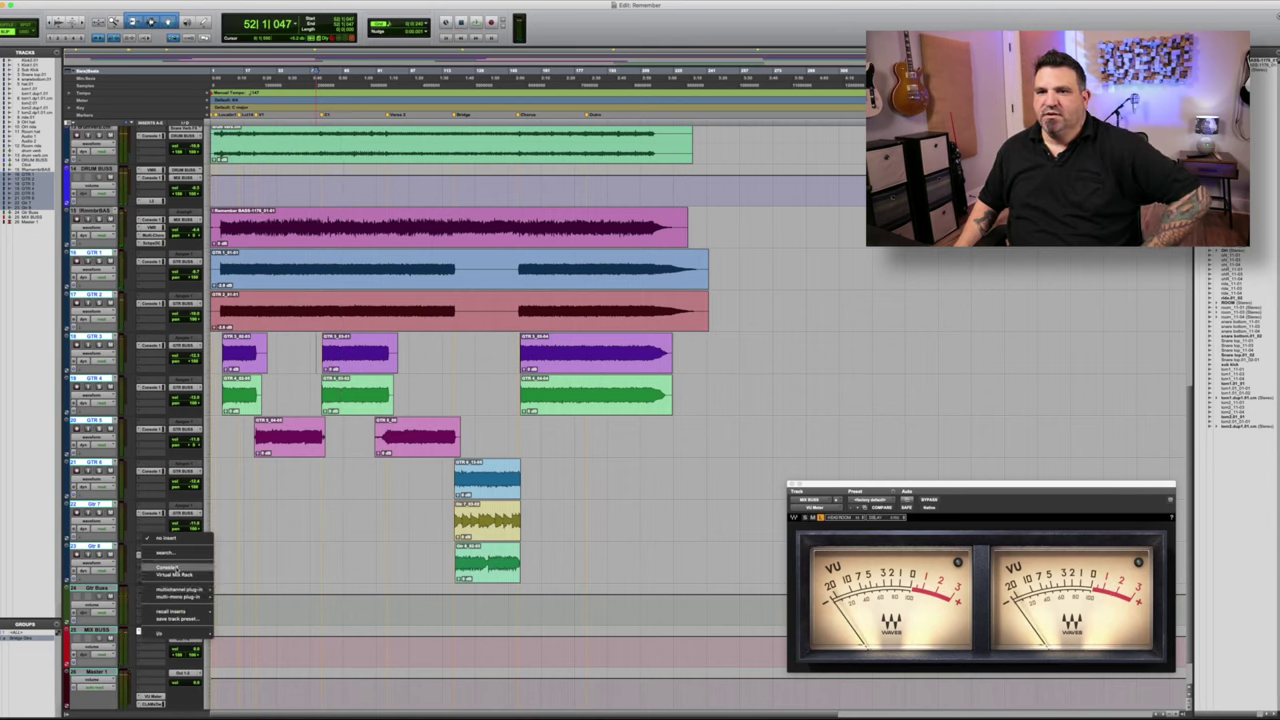
pyautogui.click(170, 567)
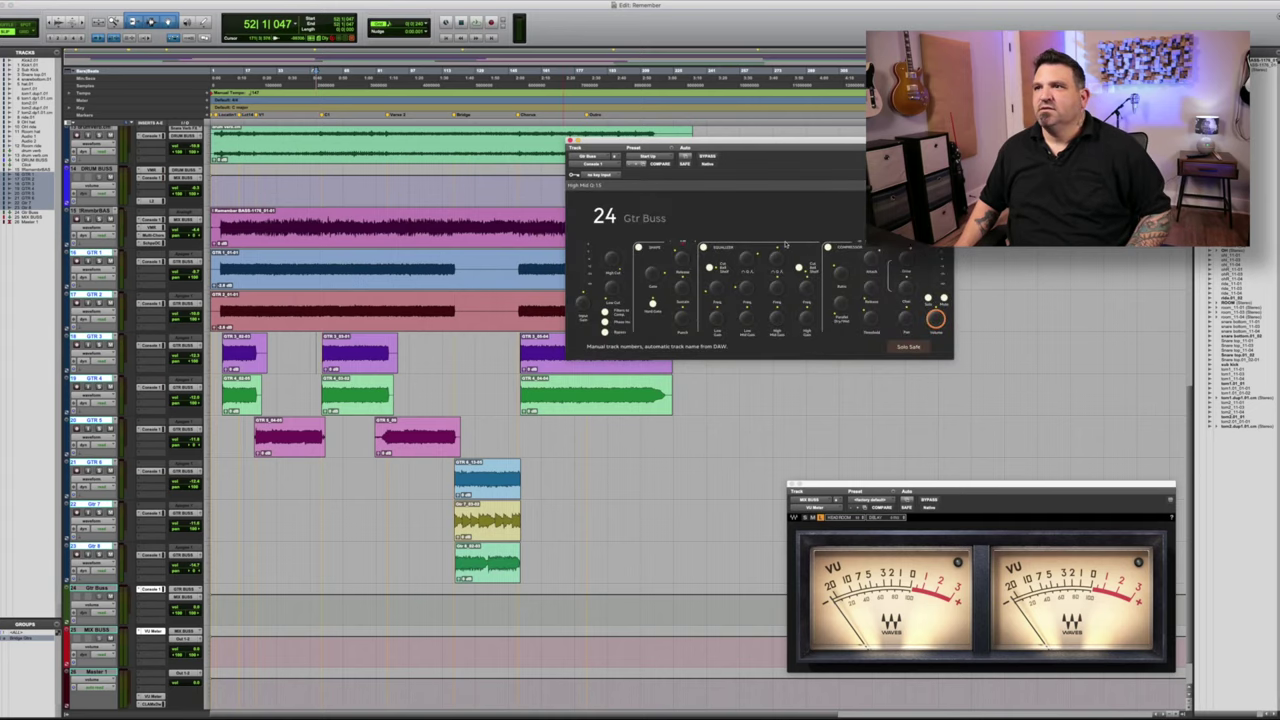
pyautogui.press('space')
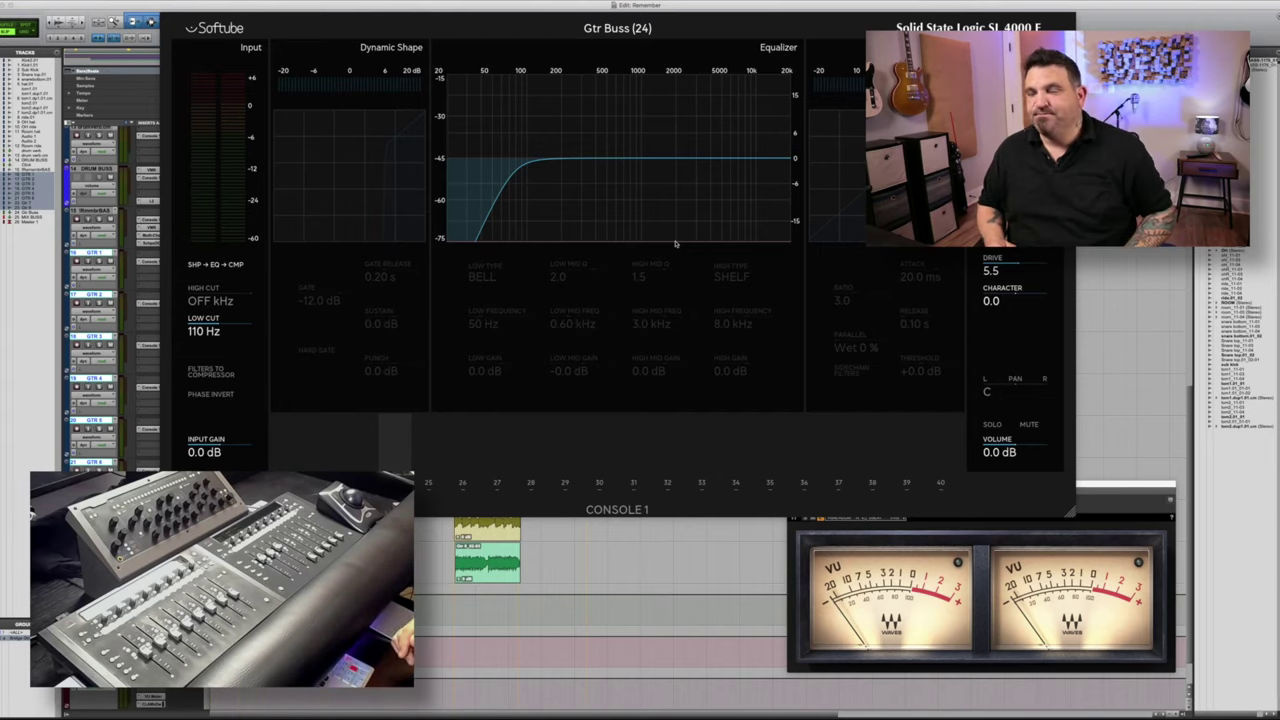
pyautogui.press('space')
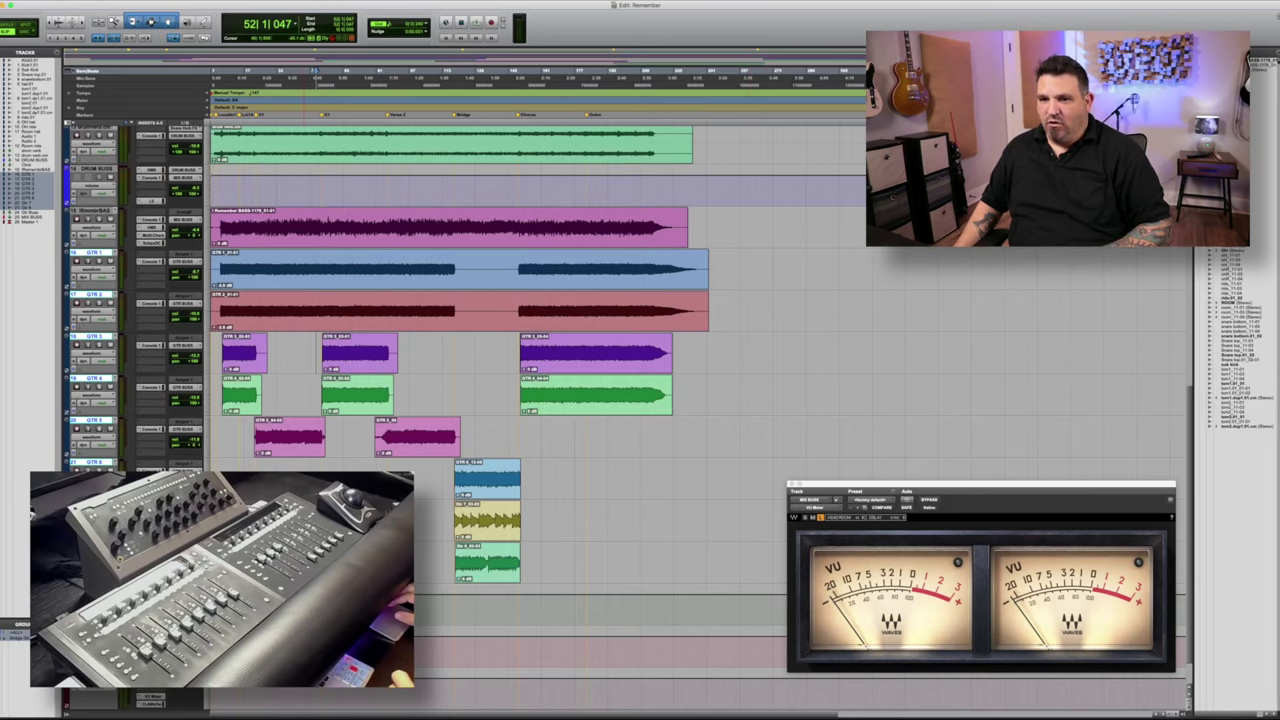
# Step: Select all tracks in the mixer, lower their faders together, and check the level on the VU meter during playback
pyautogui.press('super+equal')
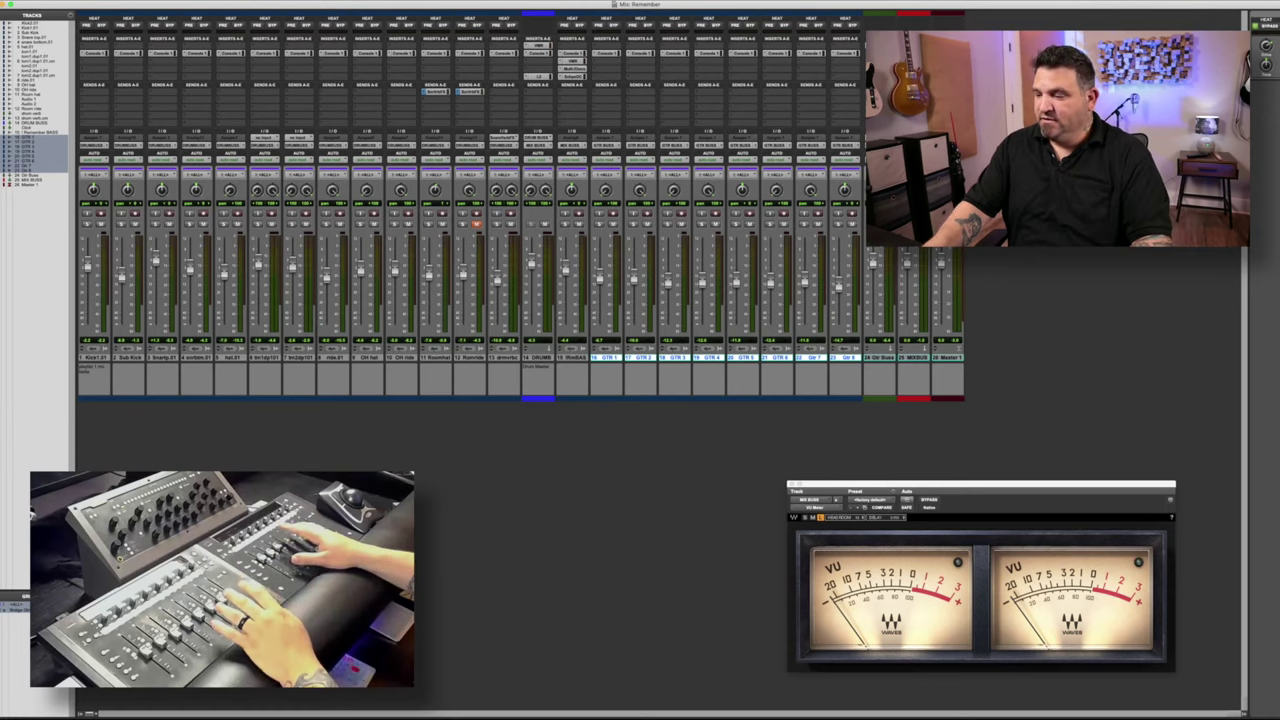
pyautogui.click(30, 184)
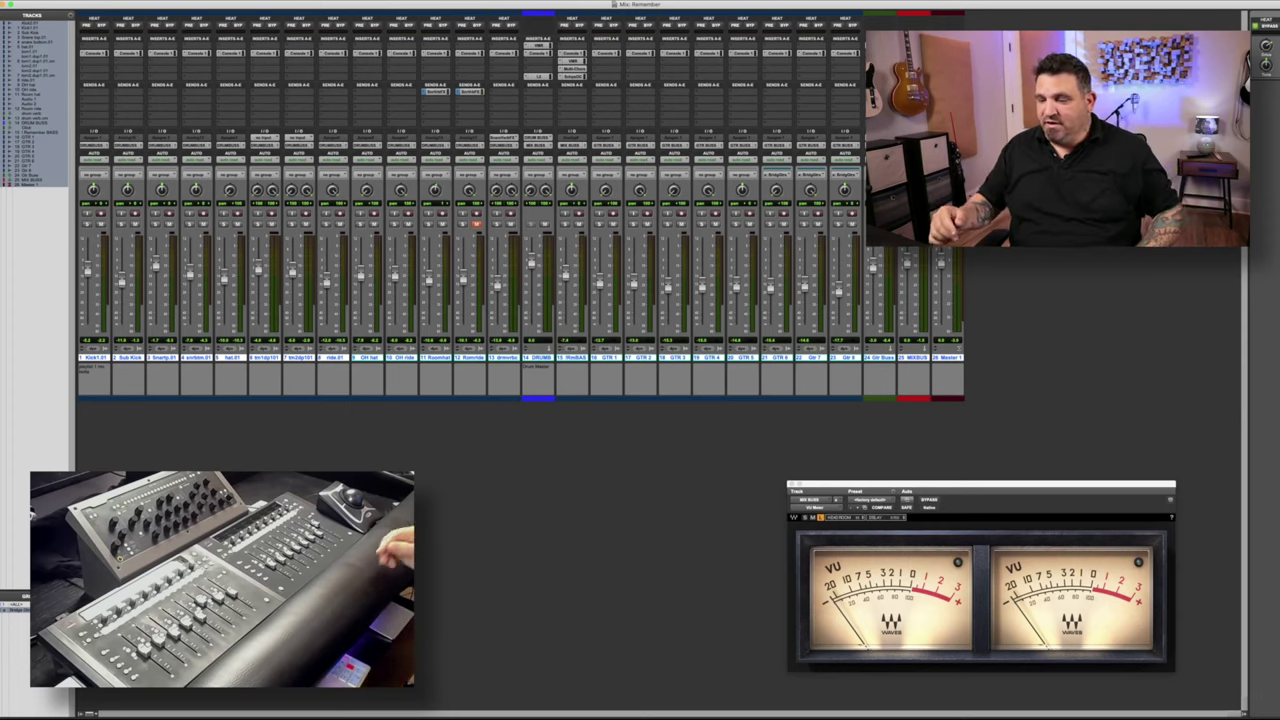
pyautogui.press('space')
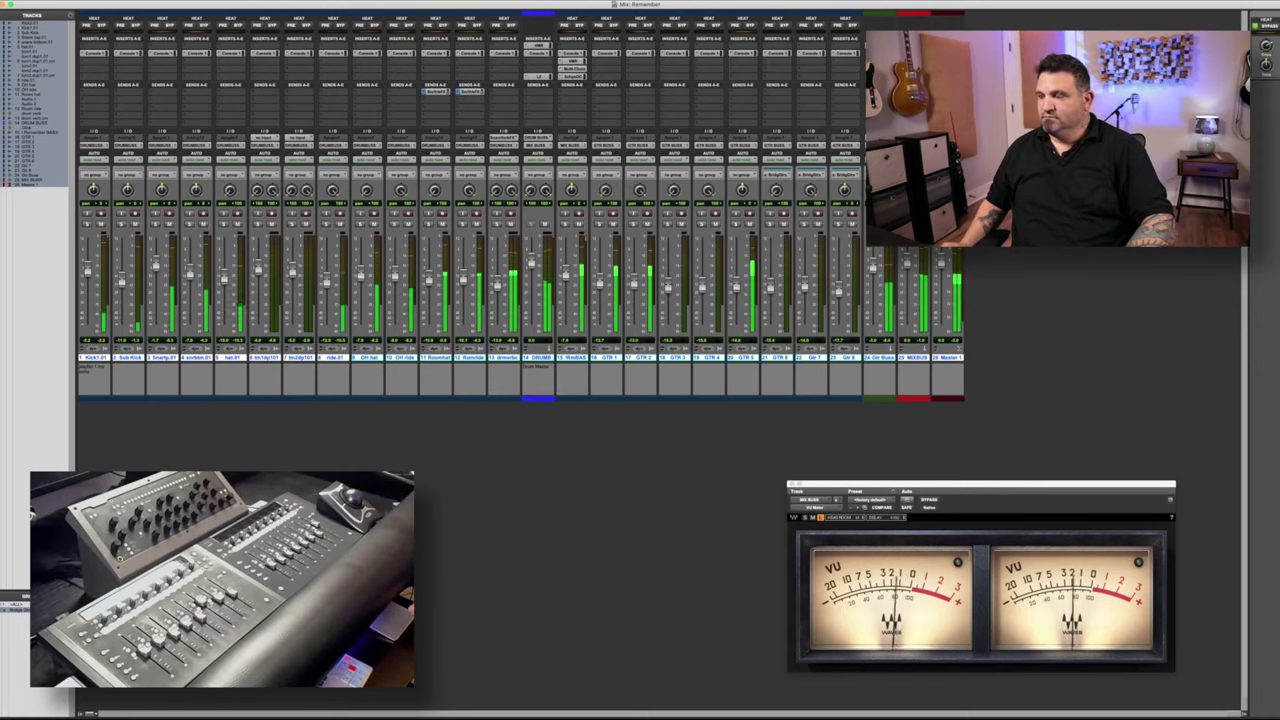
pyautogui.press('super+equal')
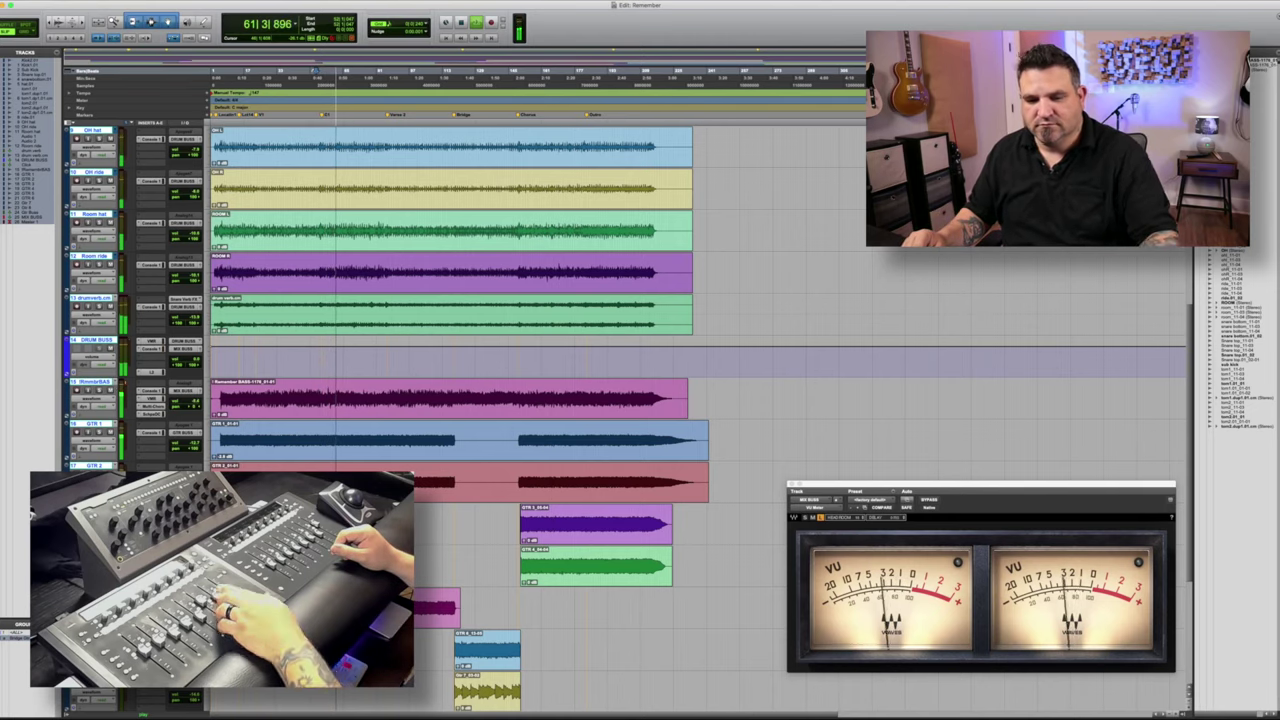
pyautogui.scroll(5, 450, 400)
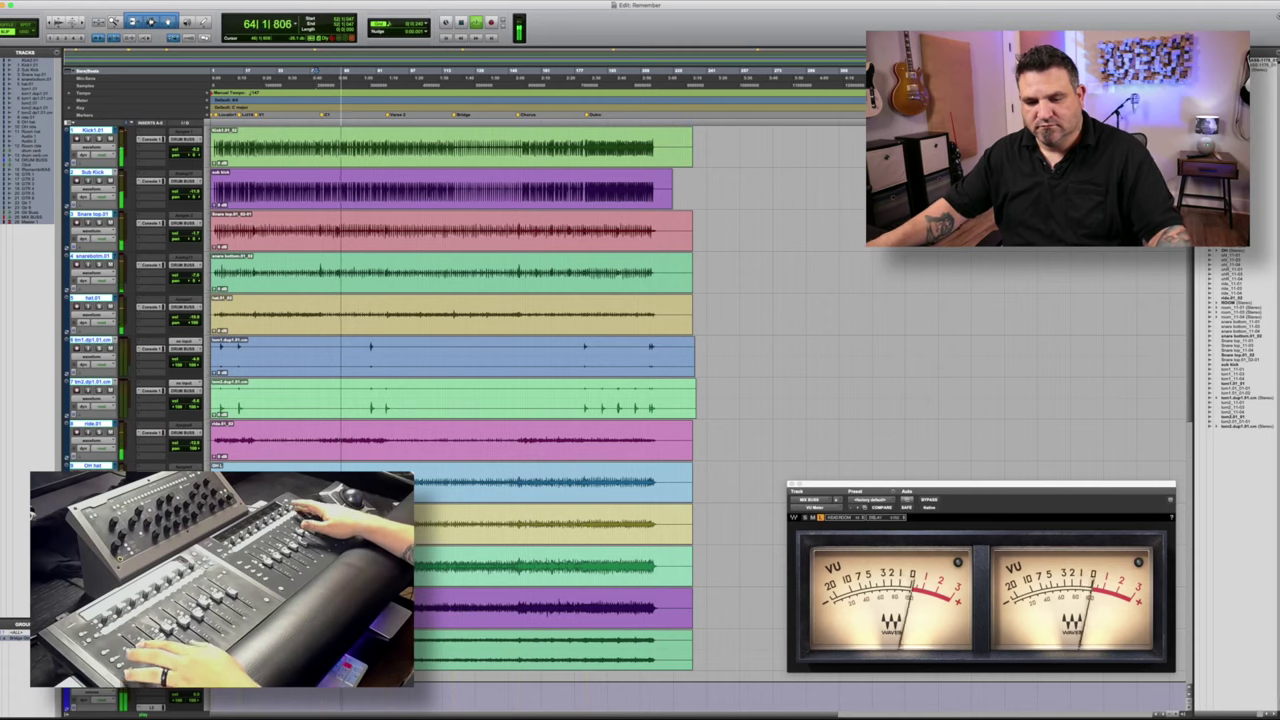
pyautogui.press('space')
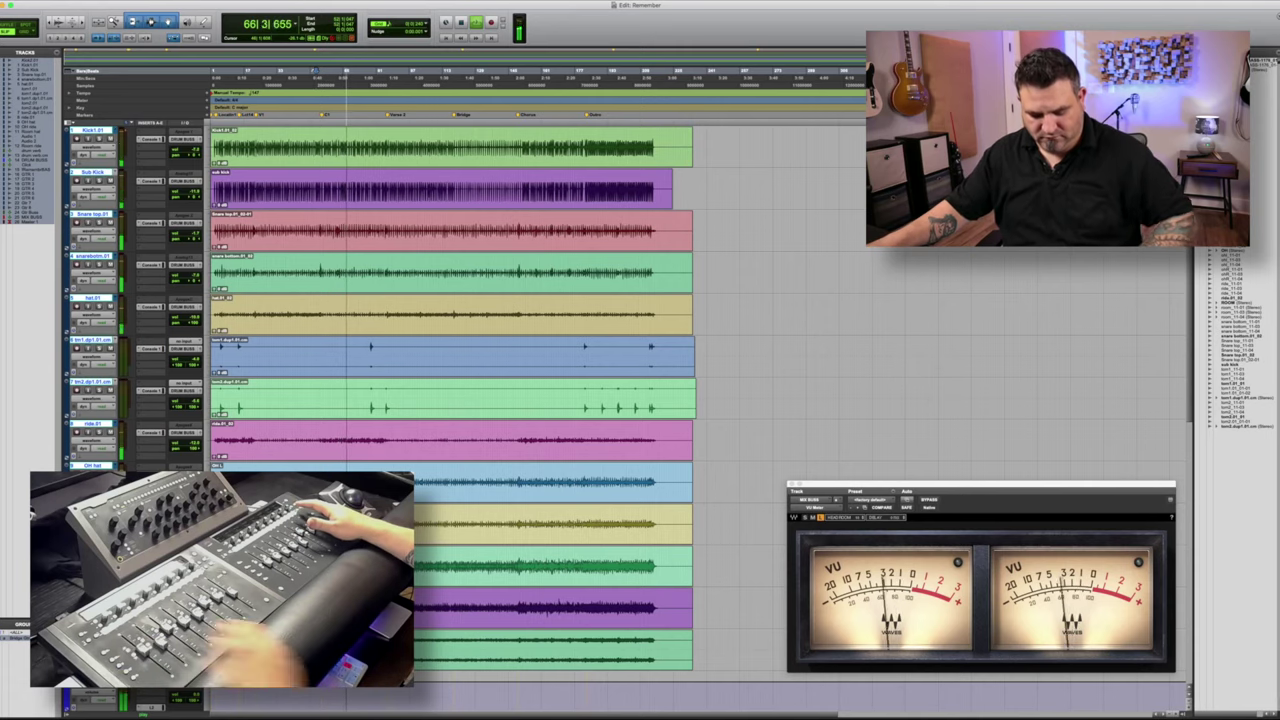
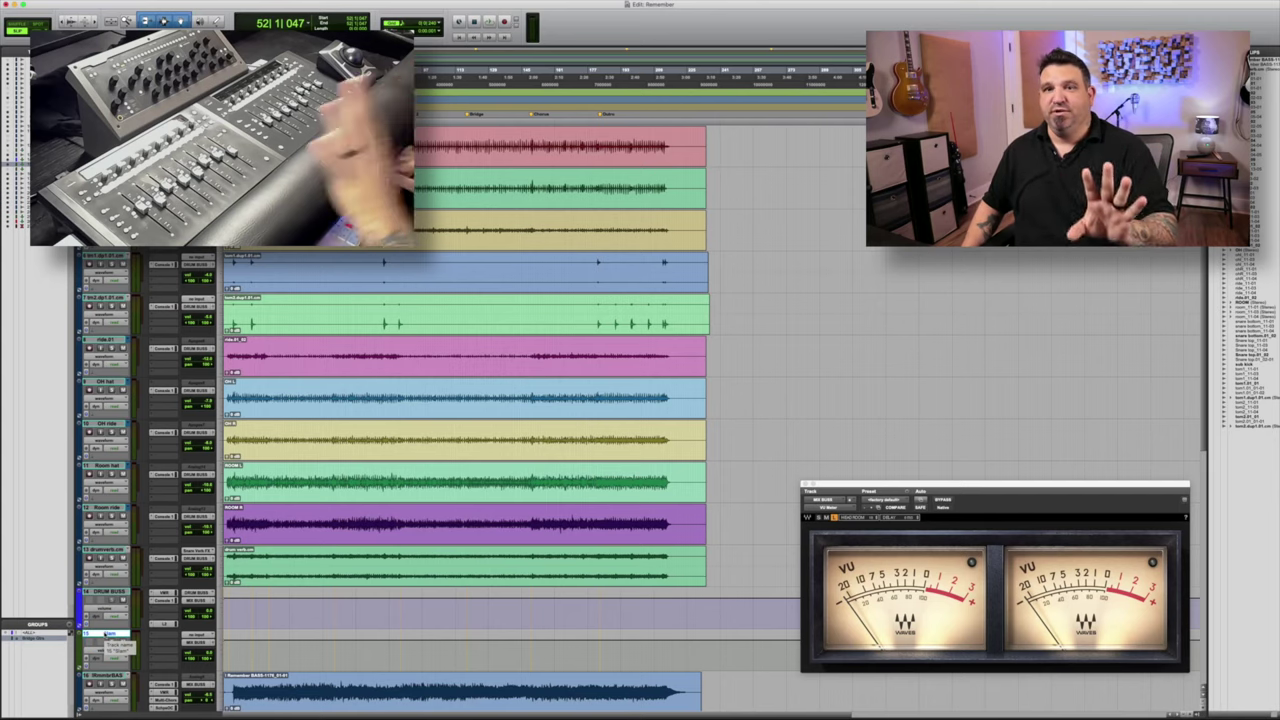
# Step: Recall the SLAM BUSS track preset on the Slam track, inspect its Virtual Mix Rack chain, and close the plug-in
pyautogui.rightClick(108, 634)
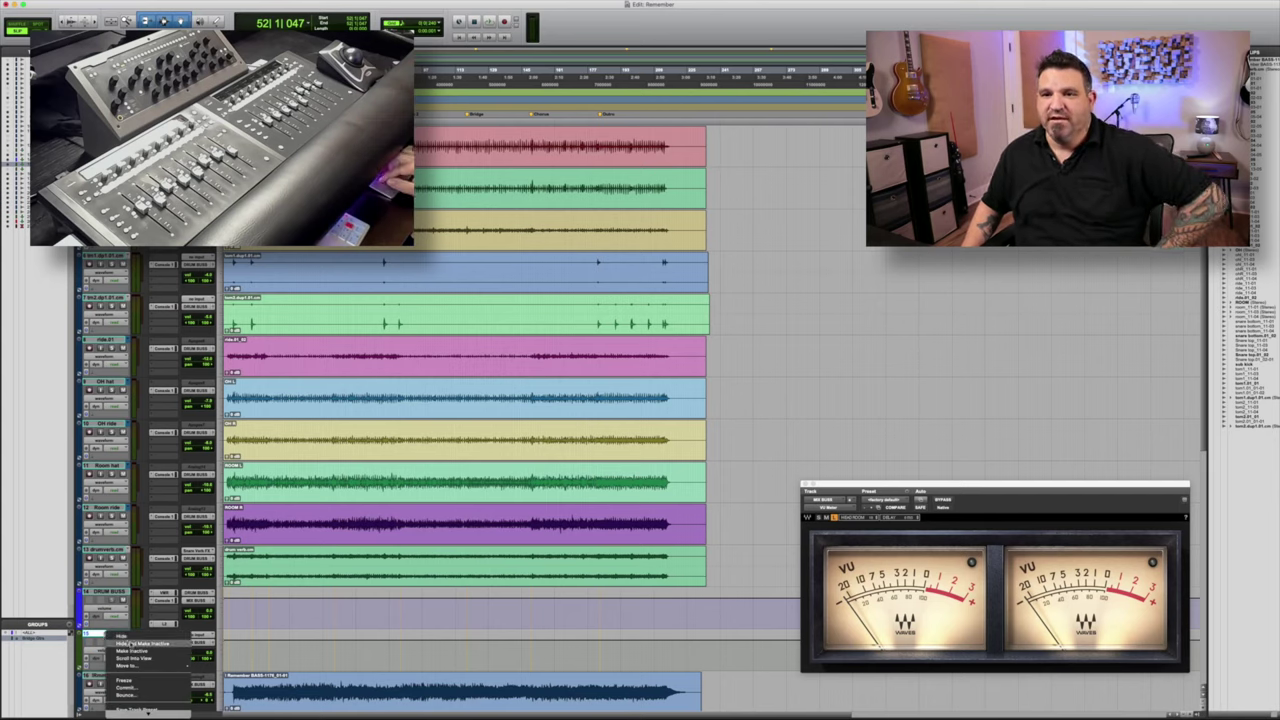
pyautogui.moveTo(150, 710)
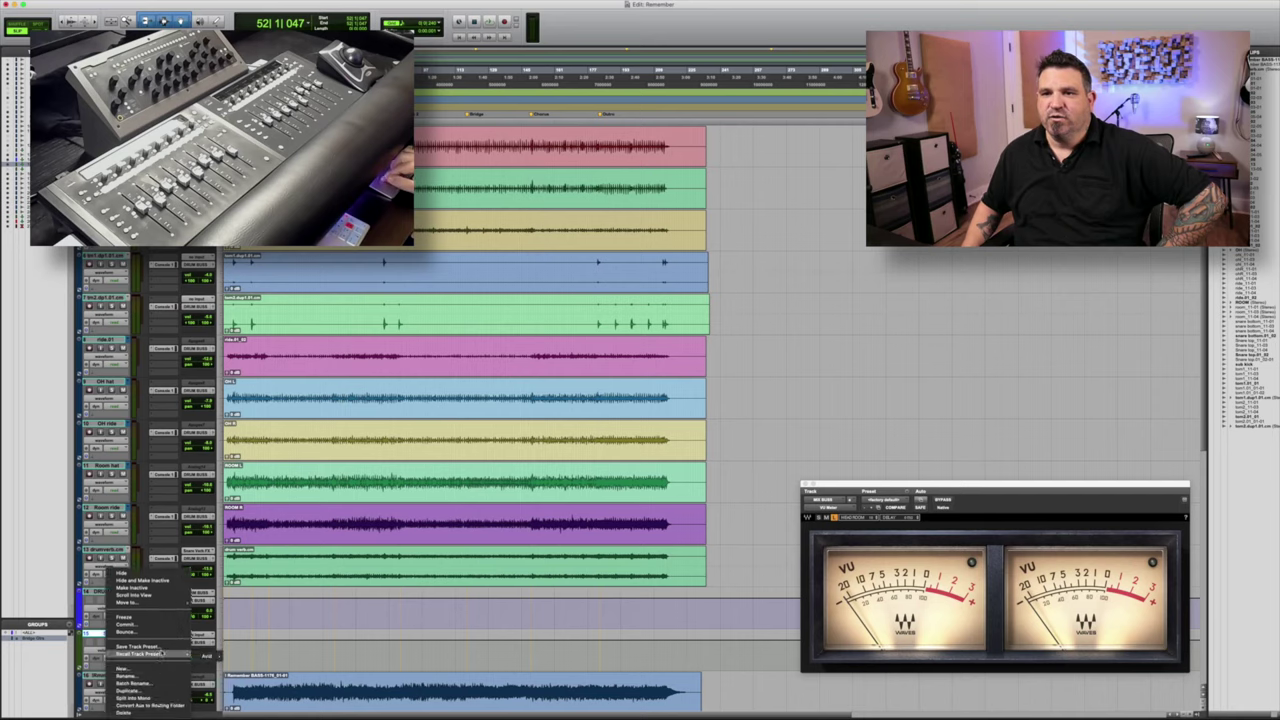
pyautogui.moveTo(205, 654)
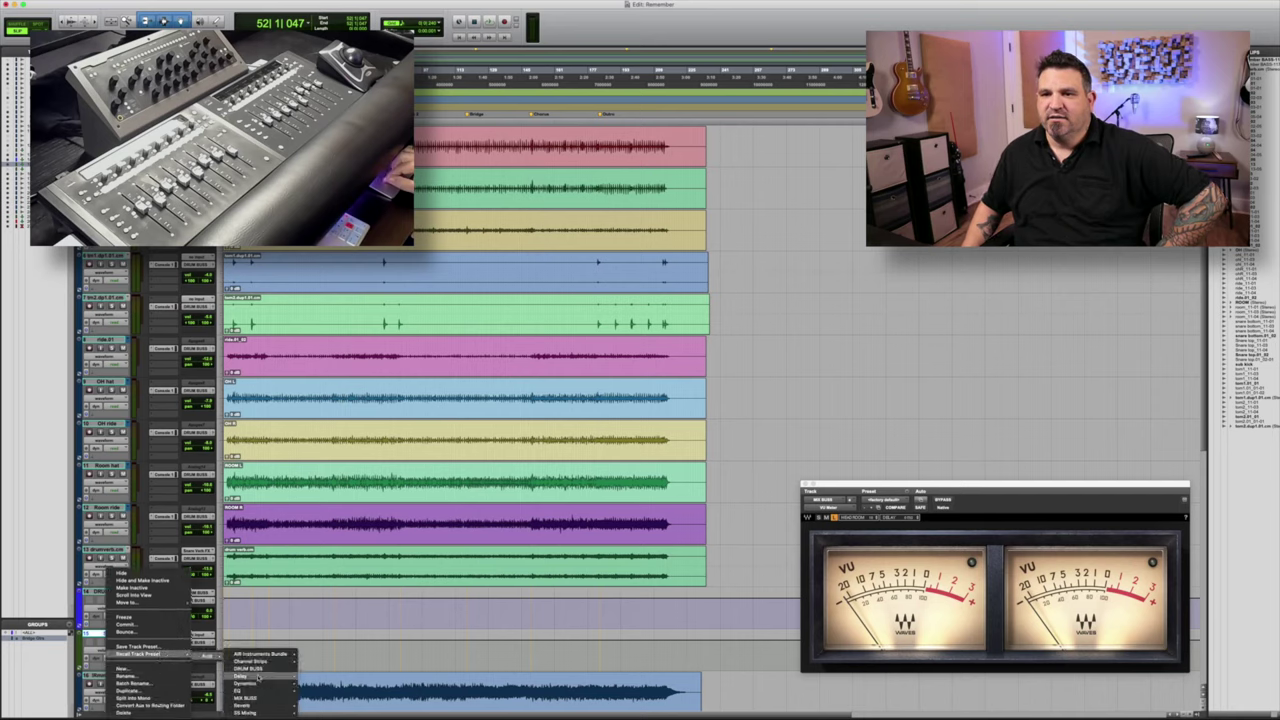
pyautogui.moveTo(265, 713)
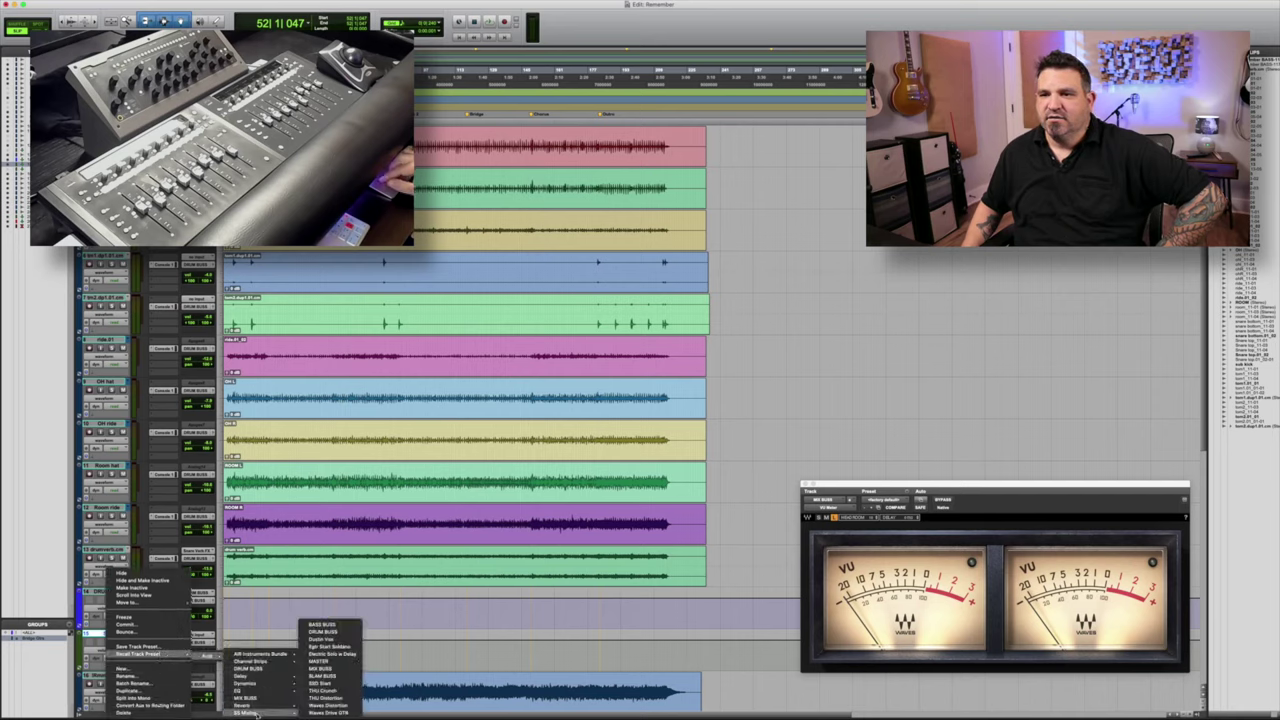
pyautogui.click(337, 672)
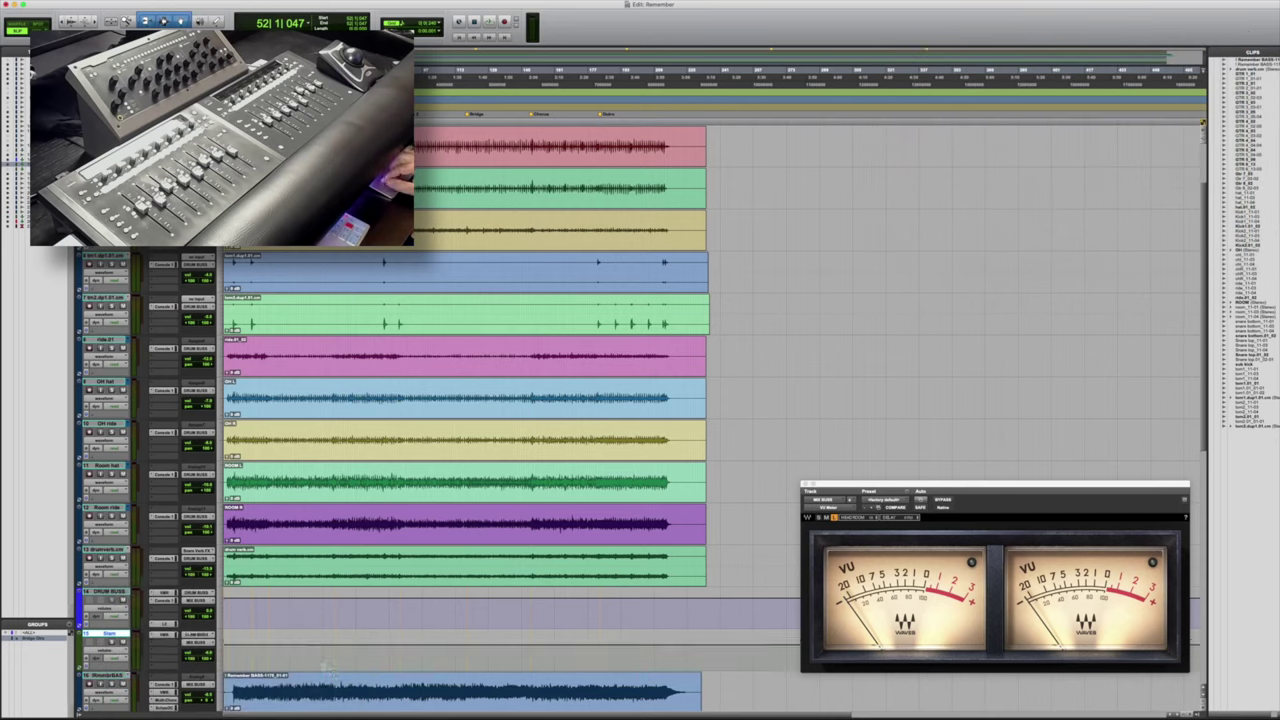
pyautogui.click(166, 635)
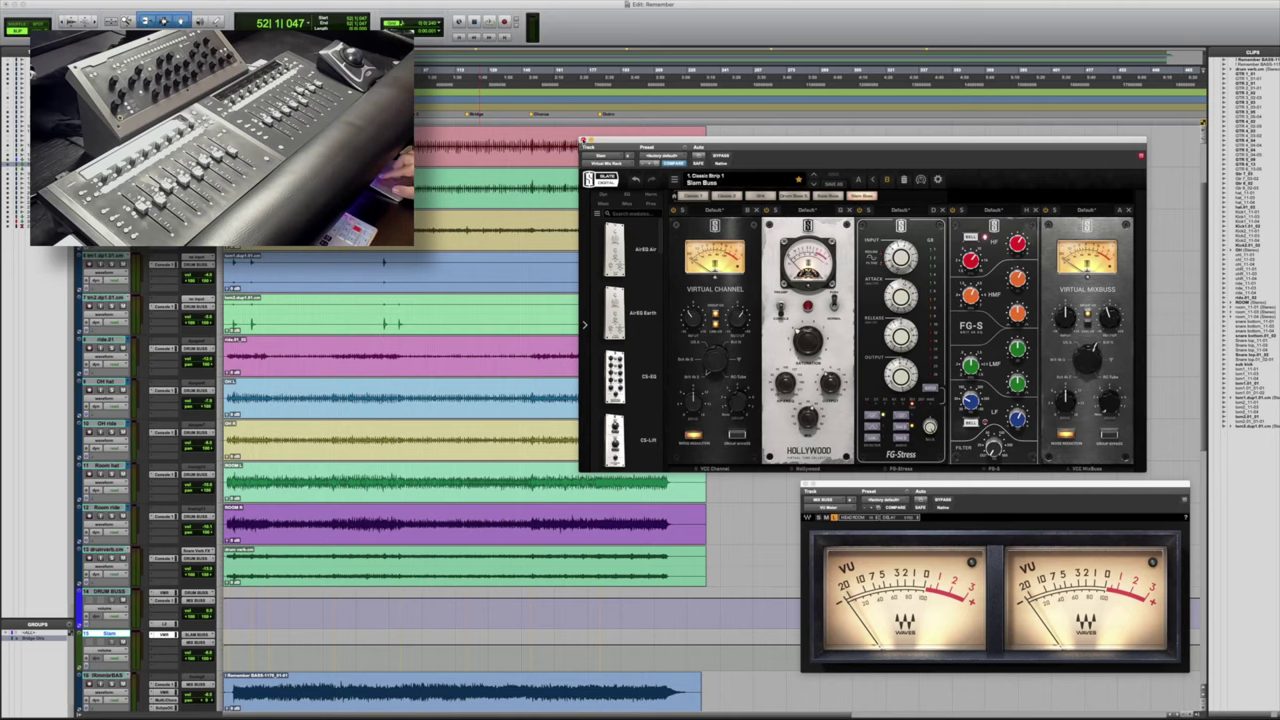
pyautogui.press('super+w')
# Step: Add a send to the SLAM BUSS bus on the Kick1.01 track in the mixer and close the send window
pyautogui.press('super+equal')
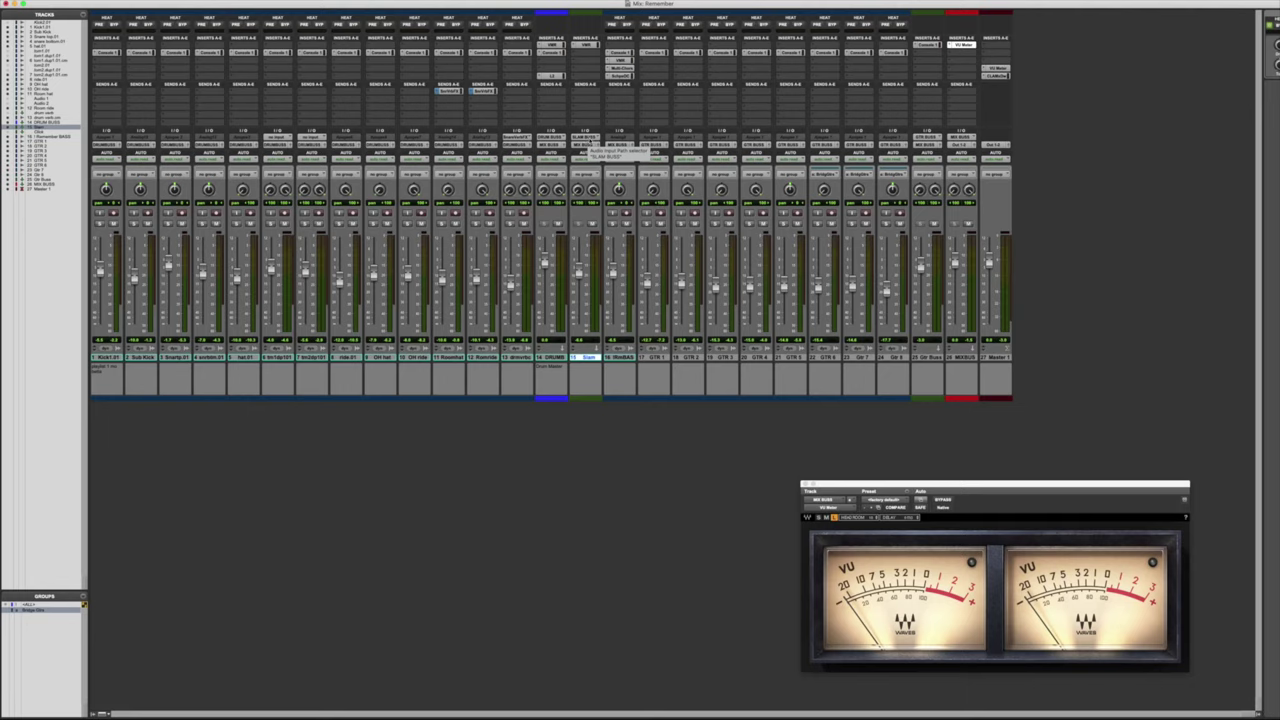
pyautogui.click(111, 93)
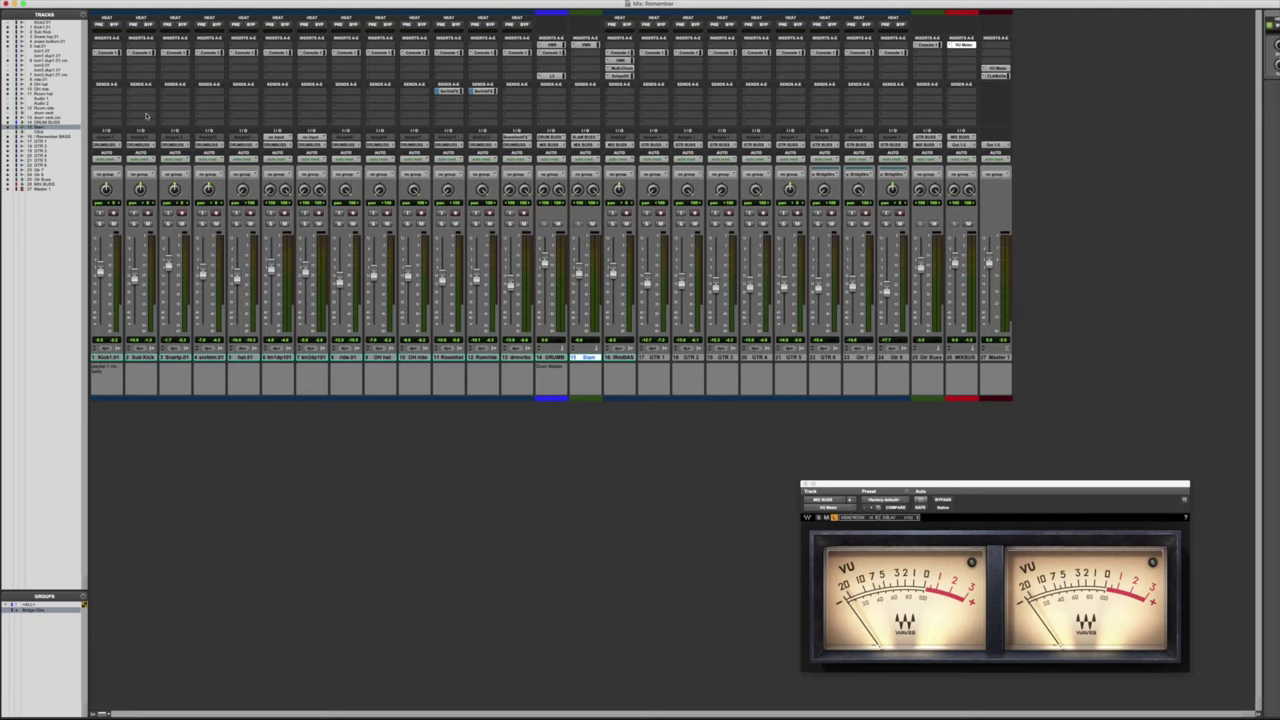
pyautogui.click(158, 127)
pyautogui.moveTo(295, 11); pyautogui.dragTo(127, 168)
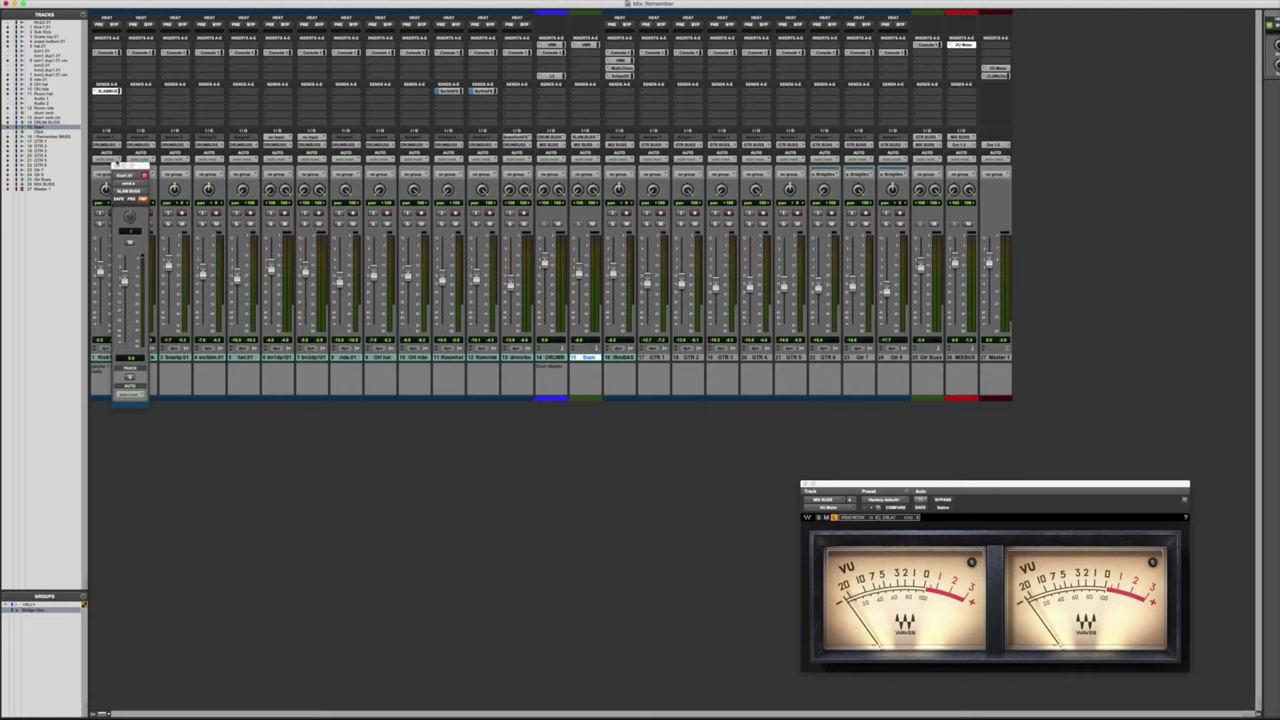
pyautogui.click(114, 163)
pyautogui.click(108, 93)
pyautogui.click(108, 93)
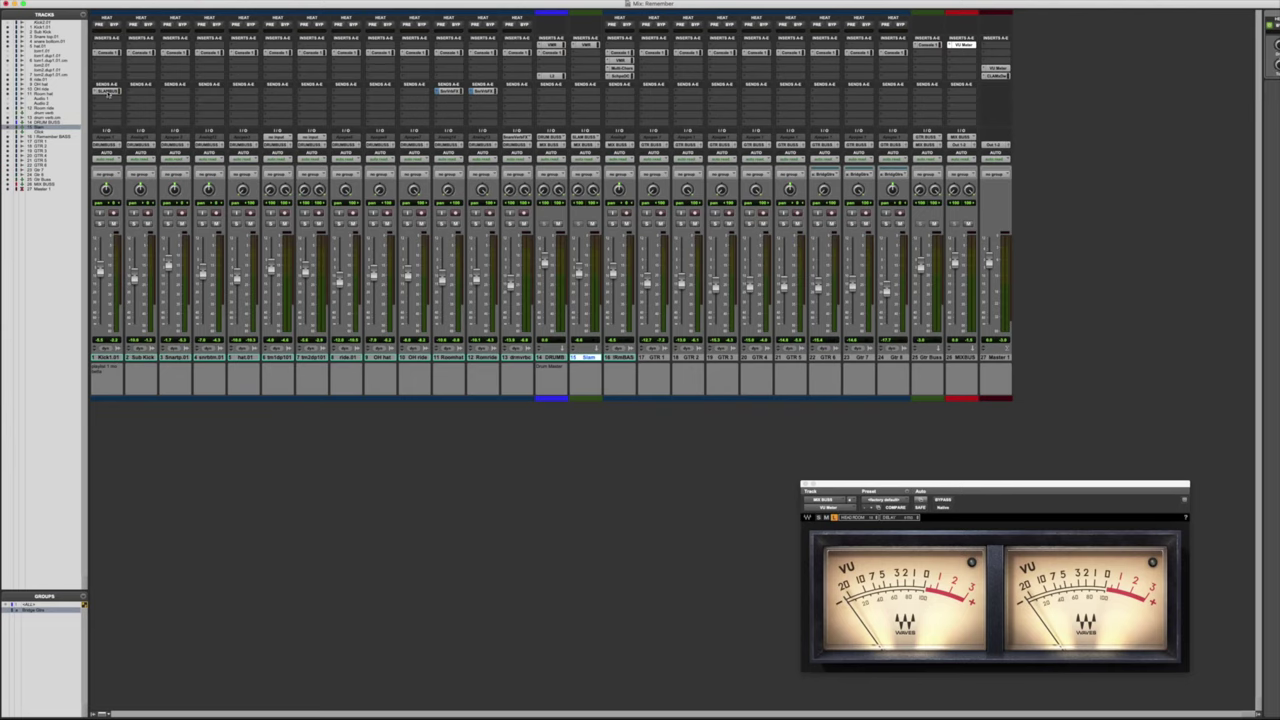
# Step: Copy the Kick1.01 SLAM BUSS send to Sub Kick and add a SLAM BUSS send to the snare top track
pyautogui.moveTo(110, 91); pyautogui.dragTo(140, 91)
pyautogui.click(140, 91)
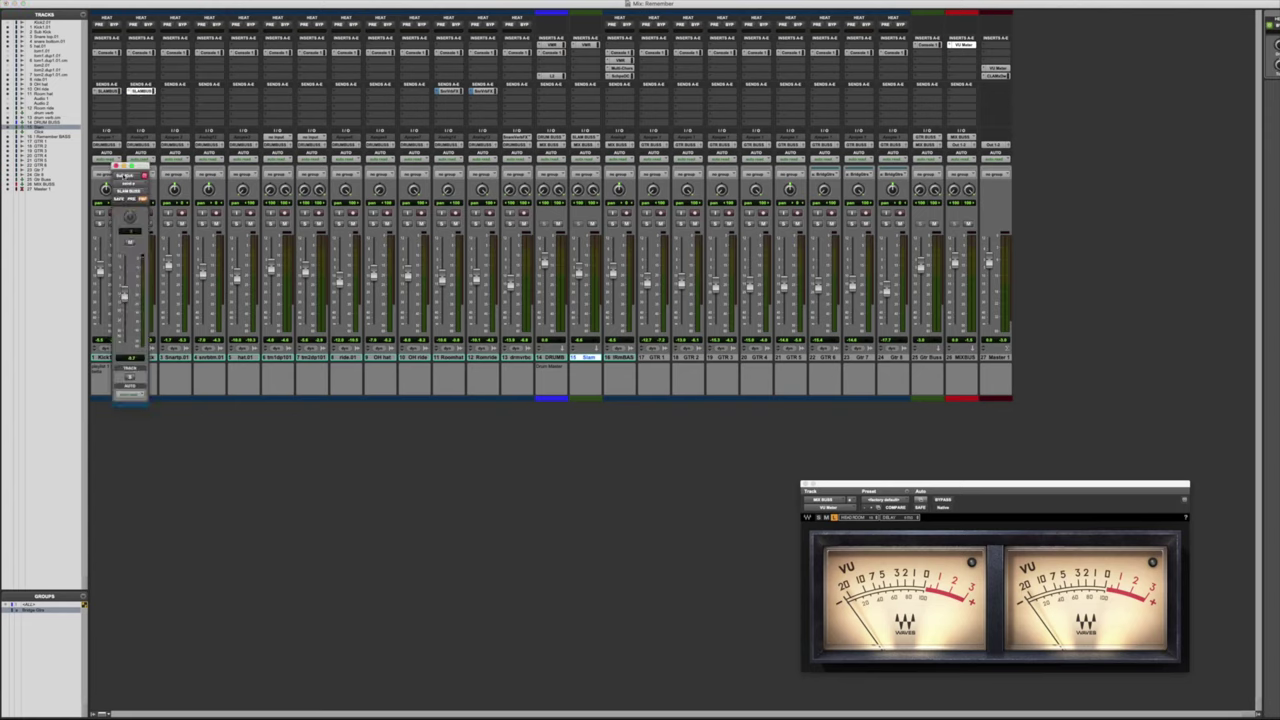
pyautogui.click(116, 165)
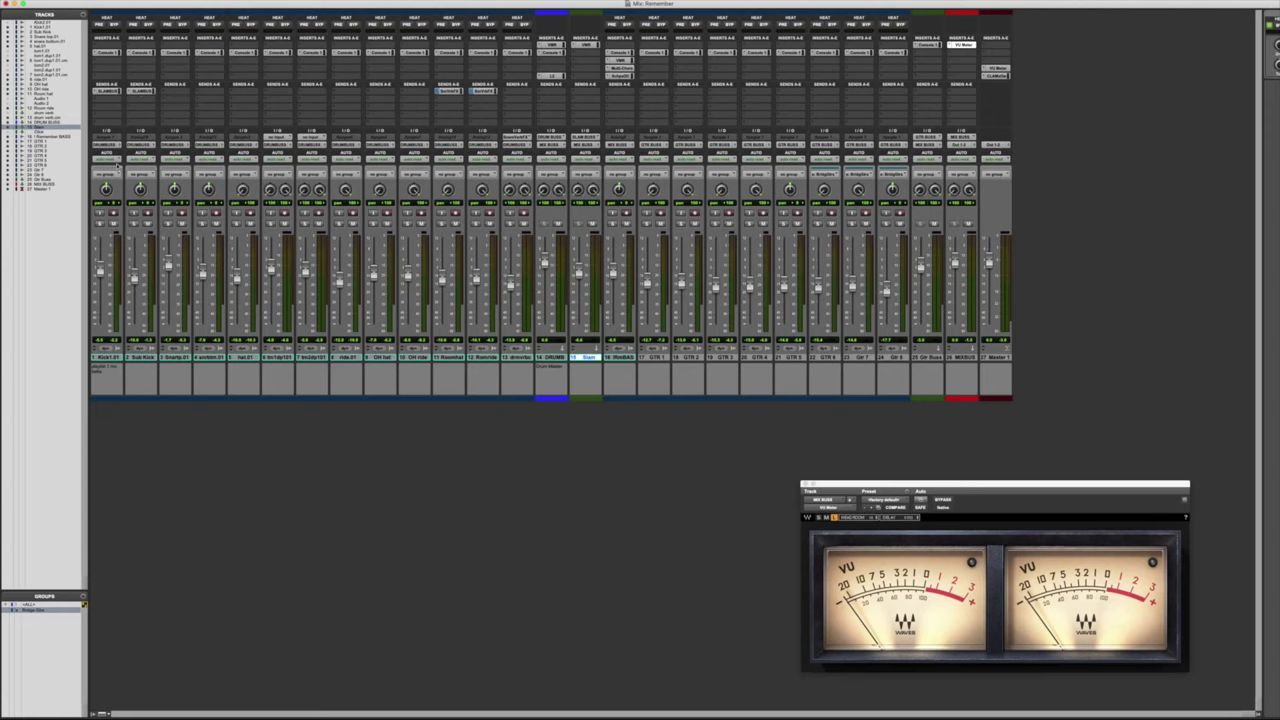
pyautogui.click(173, 92)
pyautogui.moveTo(185, 99)
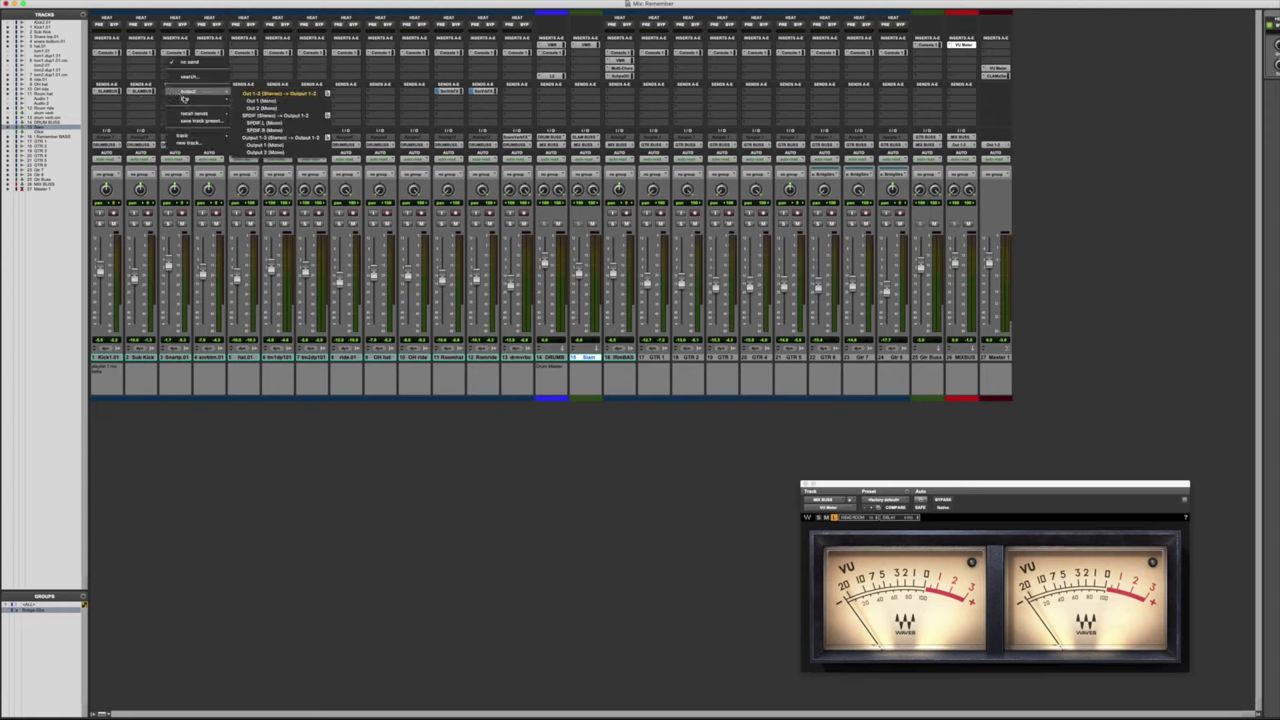
pyautogui.click(262, 116)
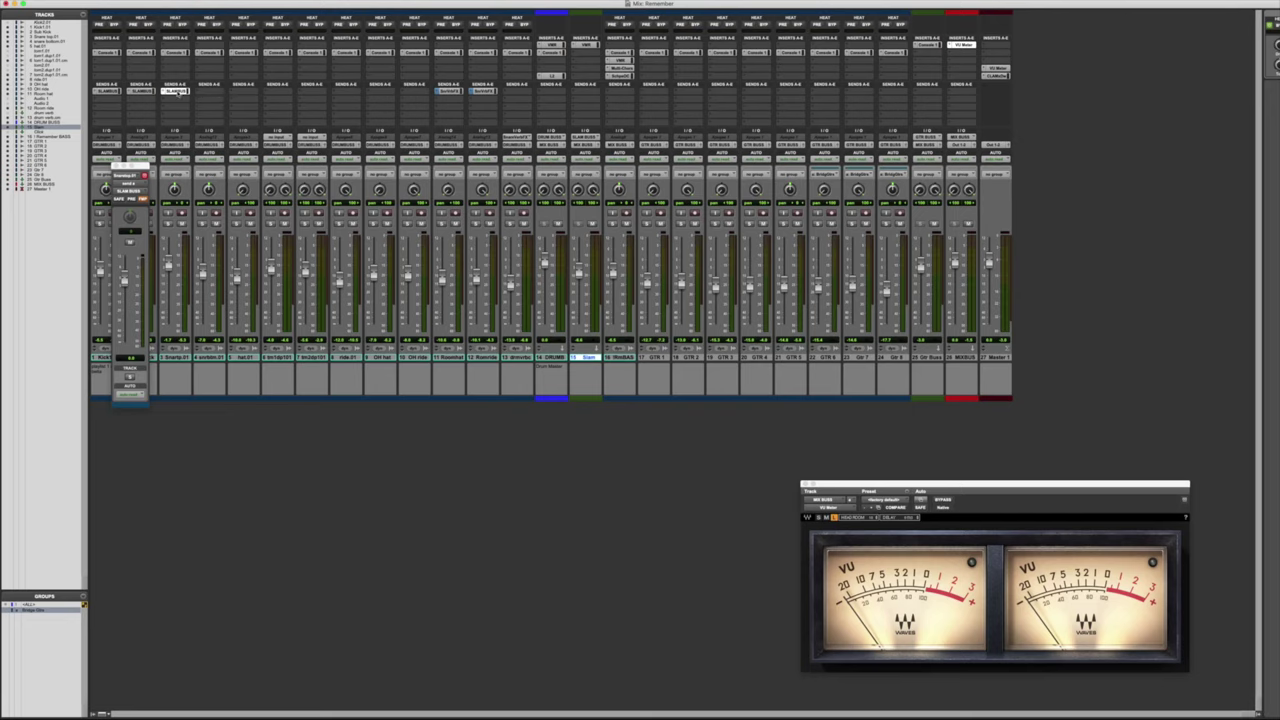
# Step: Copy the snare top's SLAM BUSS send to both tom tracks and close the send window
pyautogui.moveTo(178, 92); pyautogui.dragTo(279, 92)
pyautogui.moveTo(278, 92); pyautogui.dragTo(314, 92)
pyautogui.click(314, 92)
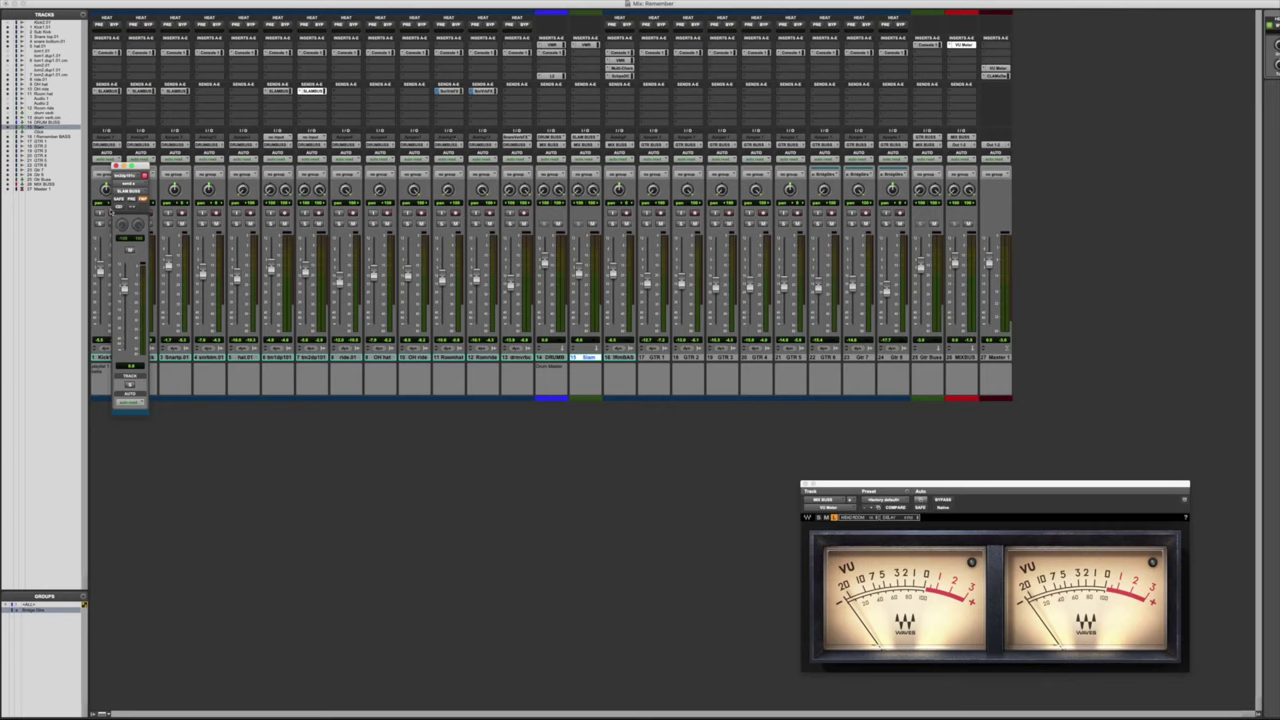
pyautogui.click(116, 165)
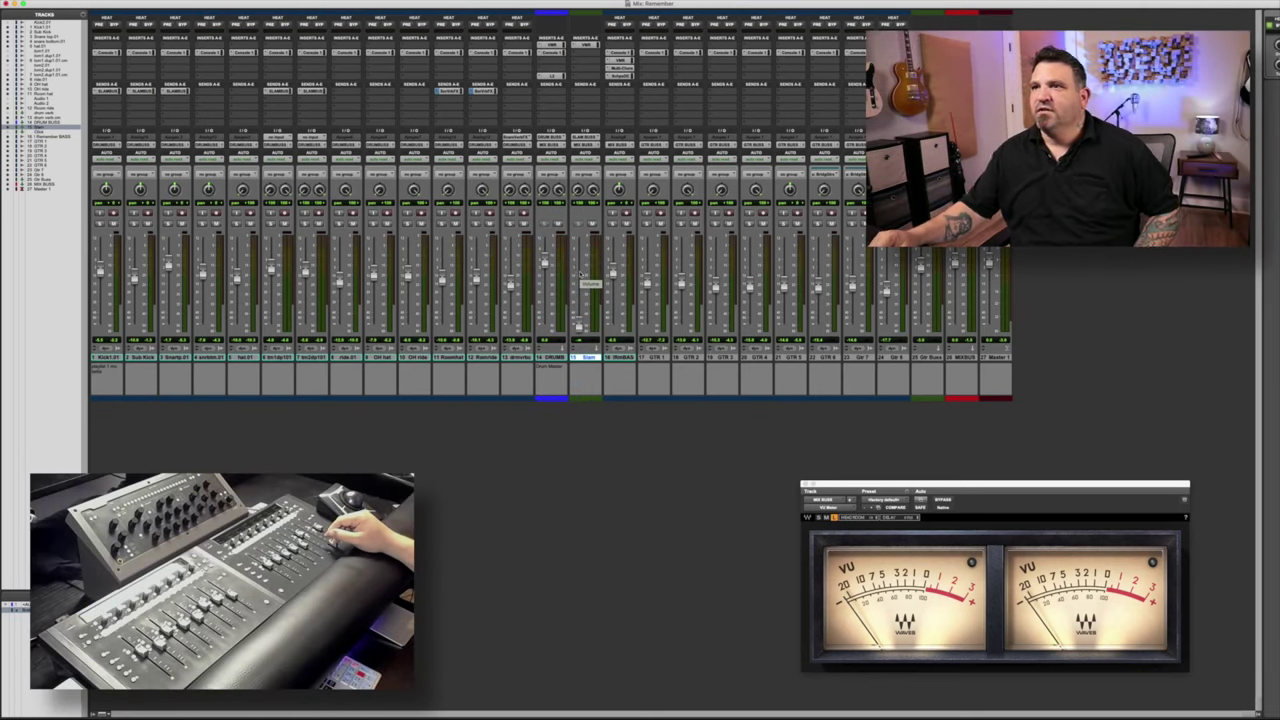
# Step: Open the Slam track's Virtual Mix Rack and adjust the kick tracks' SLAM BUSS send levels, setting Sub Kick to 0.0 dB
pyautogui.click(592, 47)
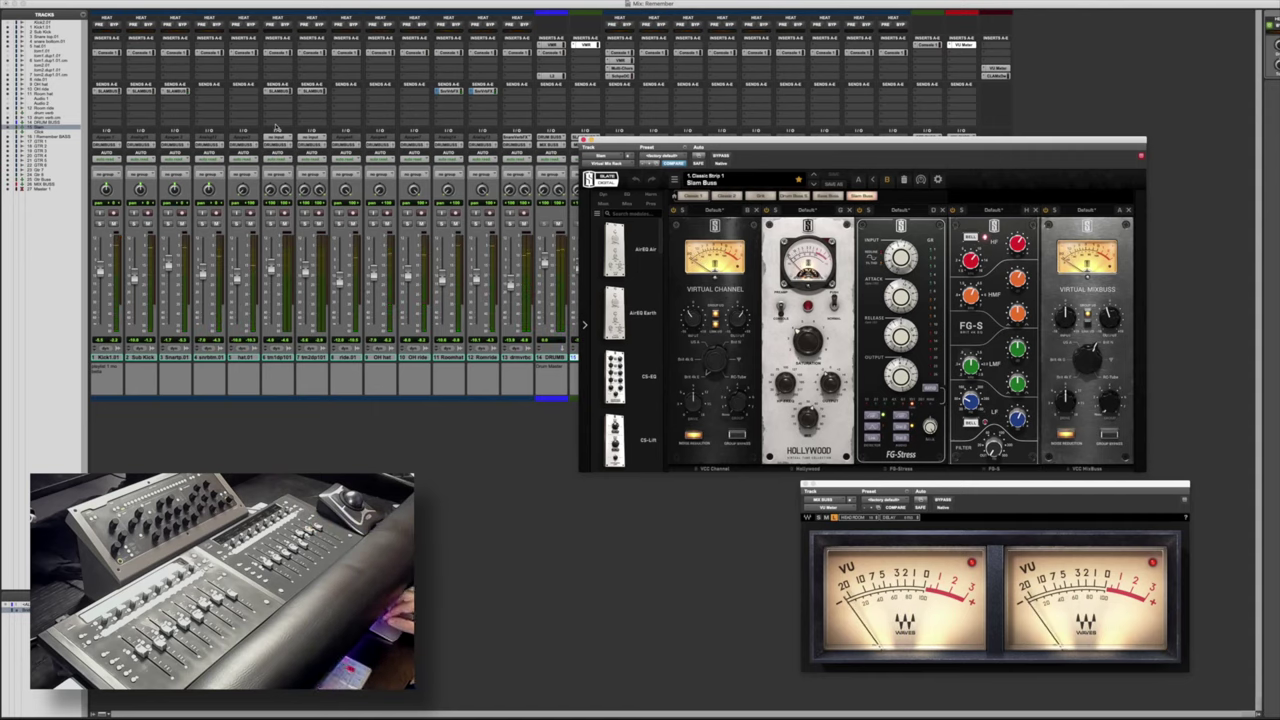
pyautogui.click(112, 91)
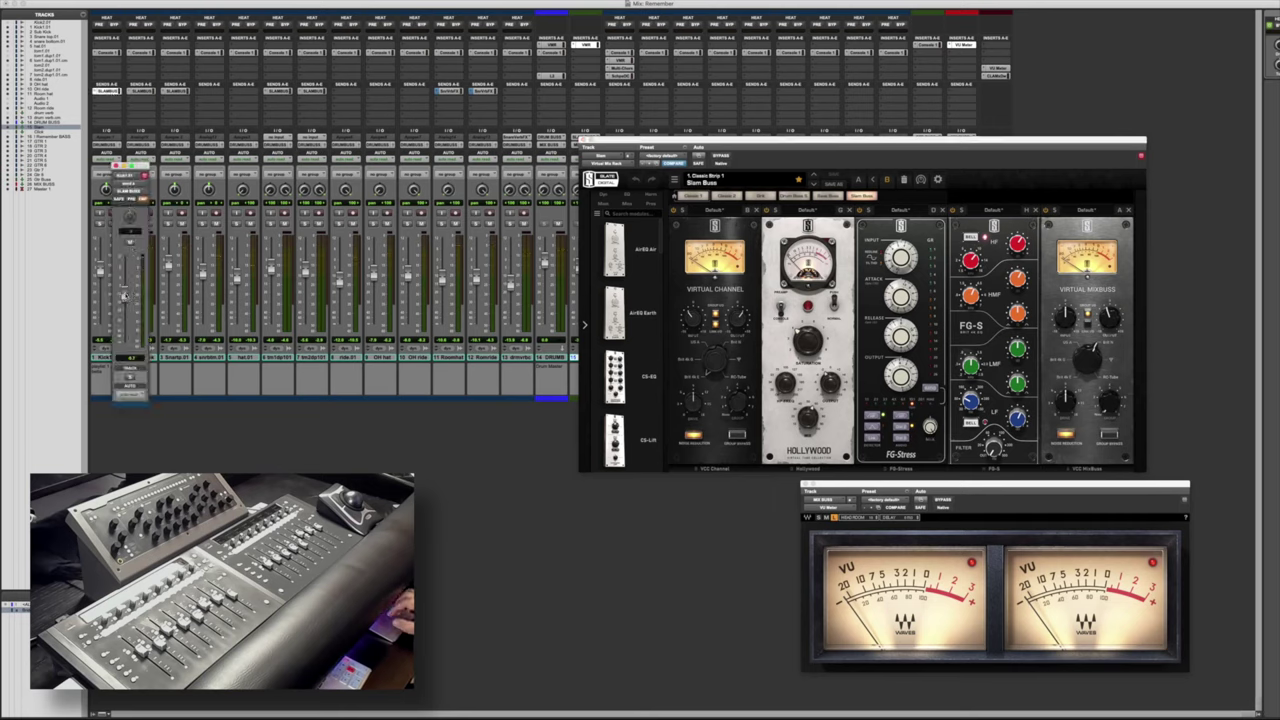
pyautogui.click(139, 91)
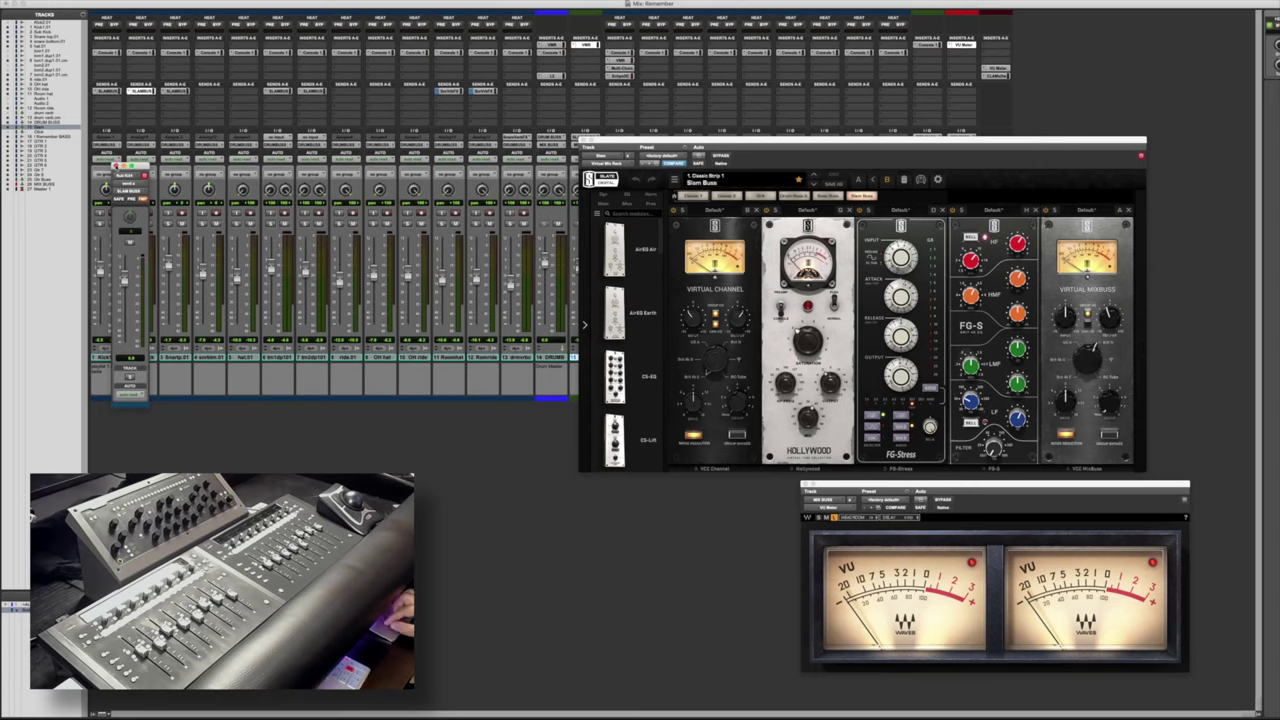
pyautogui.click(116, 165)
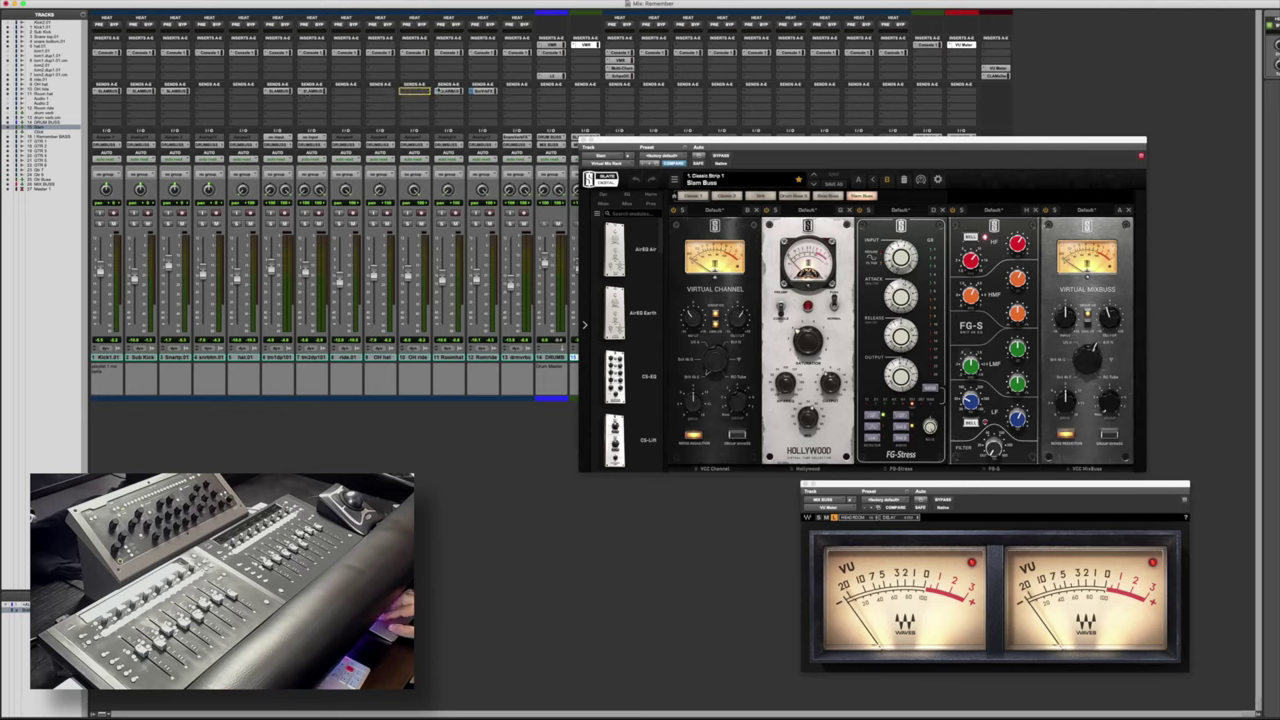
# Step: Replace the existing sends on Room hat and Room ride with SLAM BUSS sends and check their send settings
pyautogui.click(482, 91)
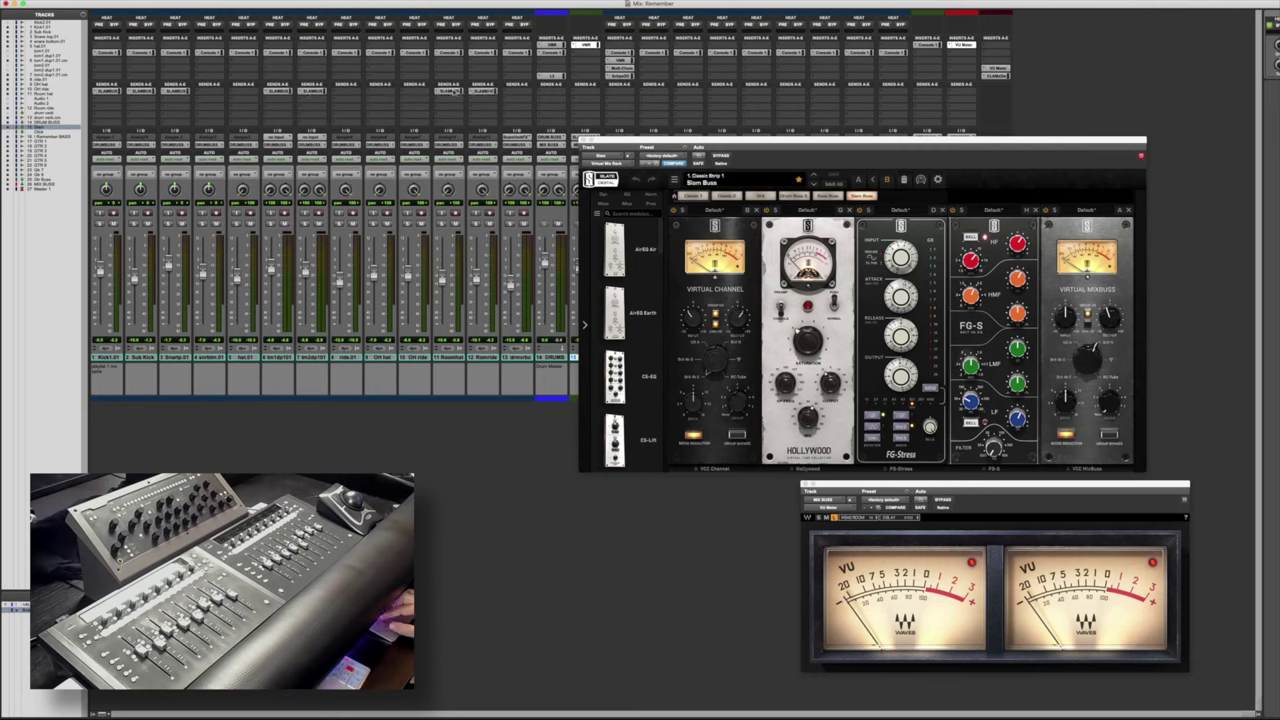
pyautogui.click(450, 91)
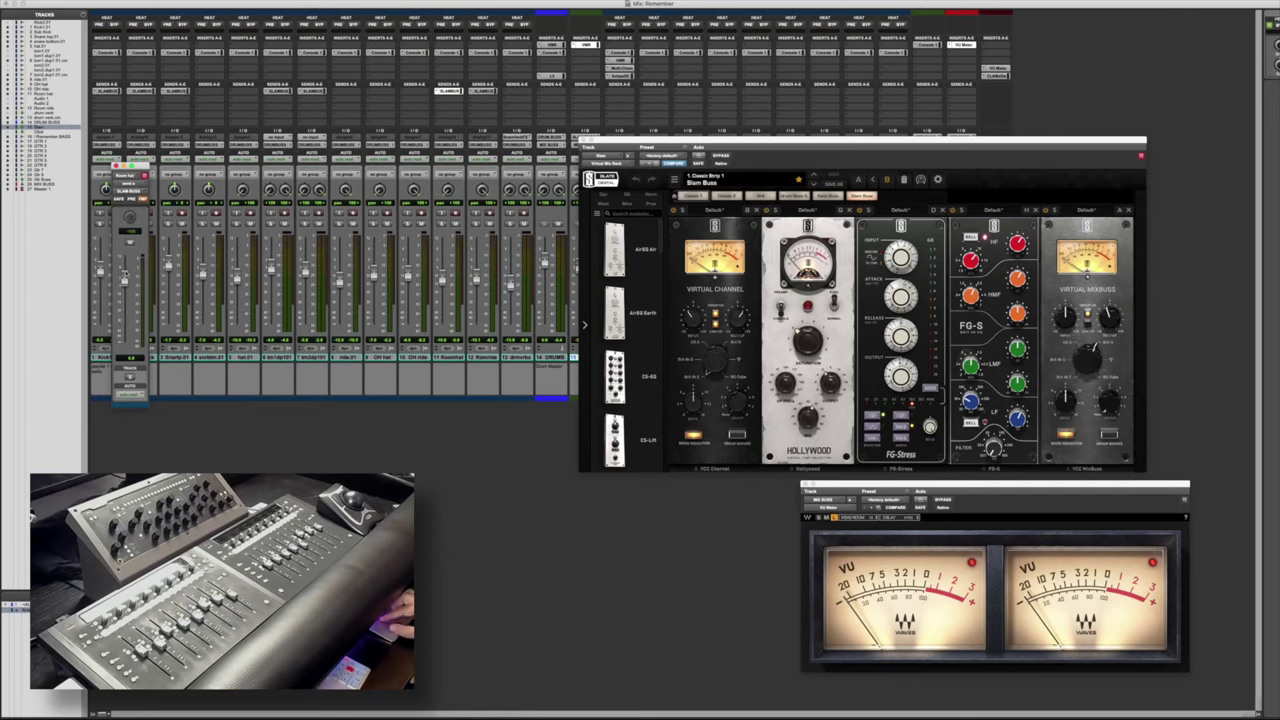
pyautogui.click(482, 91)
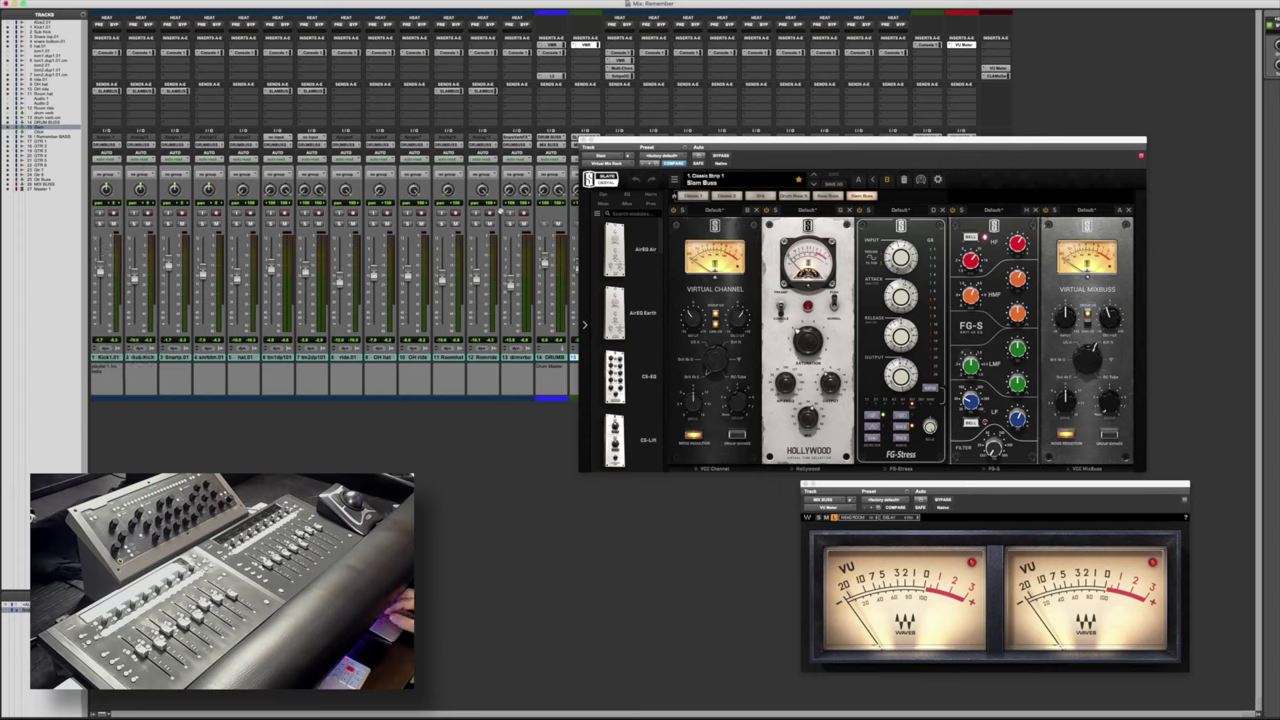
# Step: Reset the Slam rack's Virtual Channel input to 0.00 dB, fine-tune the Hollywood and FG-S modules during playback, and close the plug-in
pyautogui.click(850, 299)
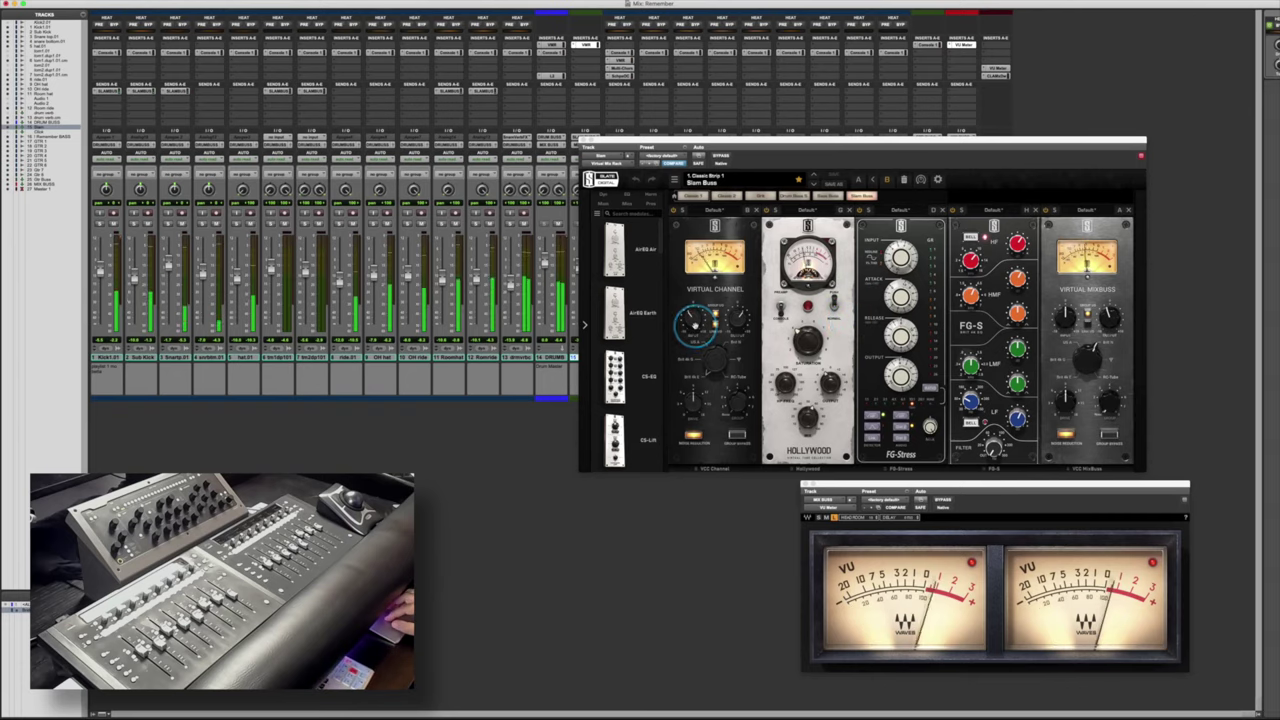
pyautogui.keyDown('alt'); pyautogui.click(692, 318); pyautogui.keyUp('alt')
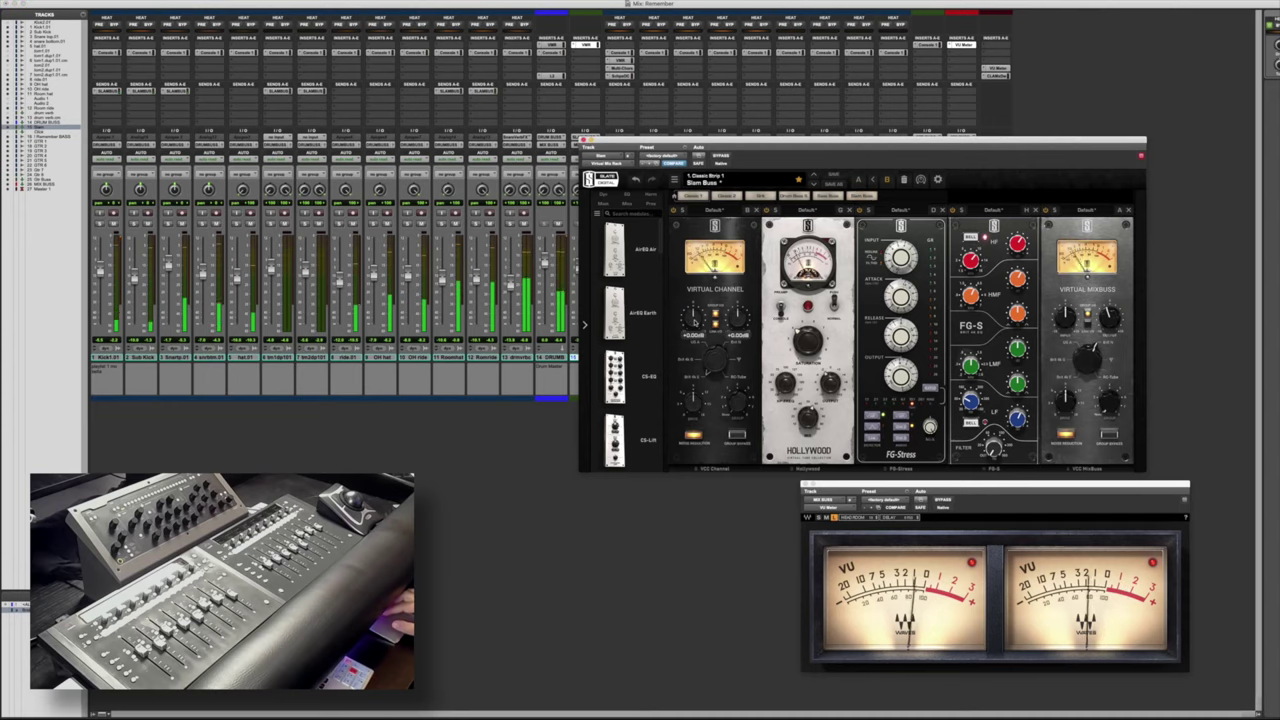
pyautogui.keyDown('alt'); pyautogui.click(808, 418); pyautogui.keyUp('alt')
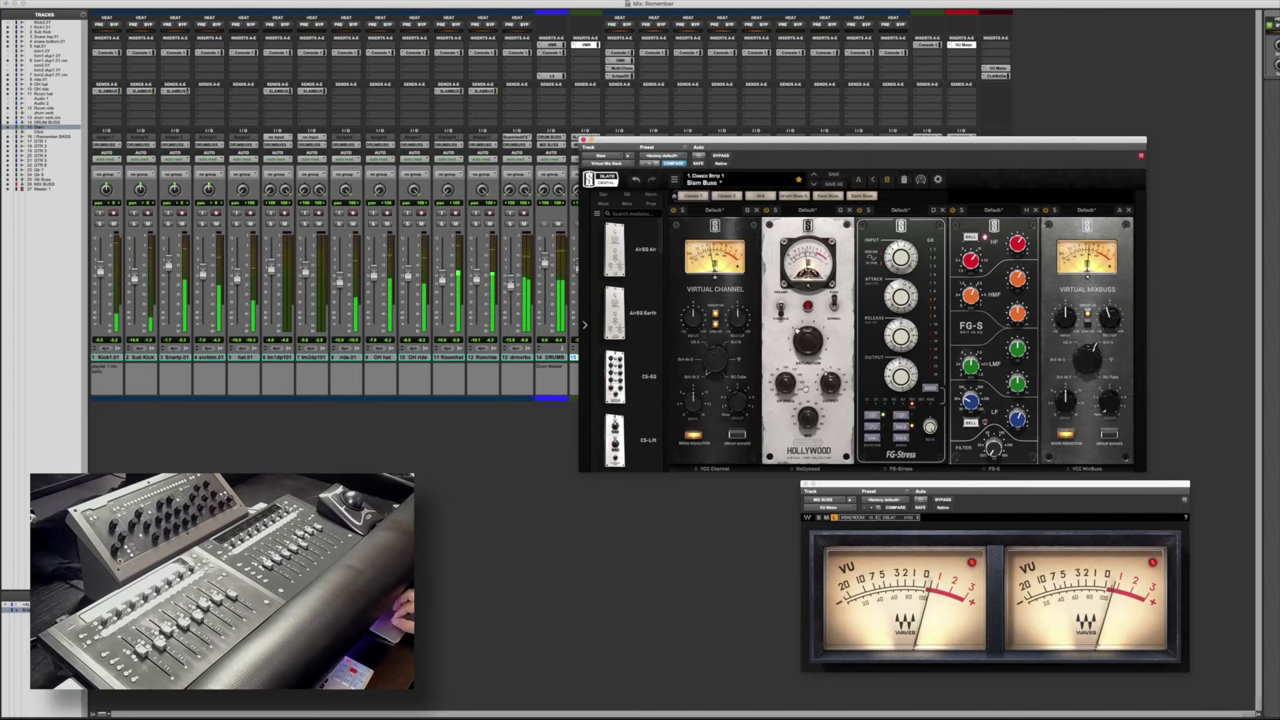
pyautogui.moveTo(808, 418); pyautogui.dragTo(808, 436)
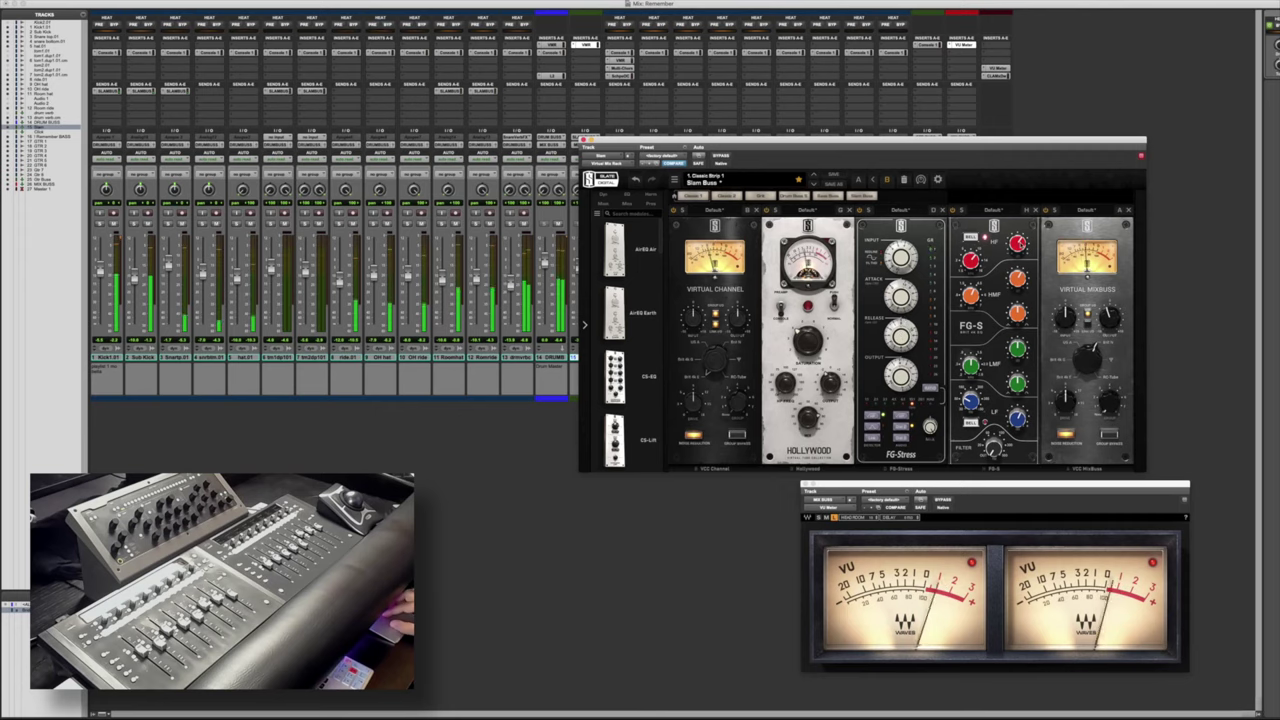
pyautogui.moveTo(1017, 244); pyautogui.dragTo(1017, 244)
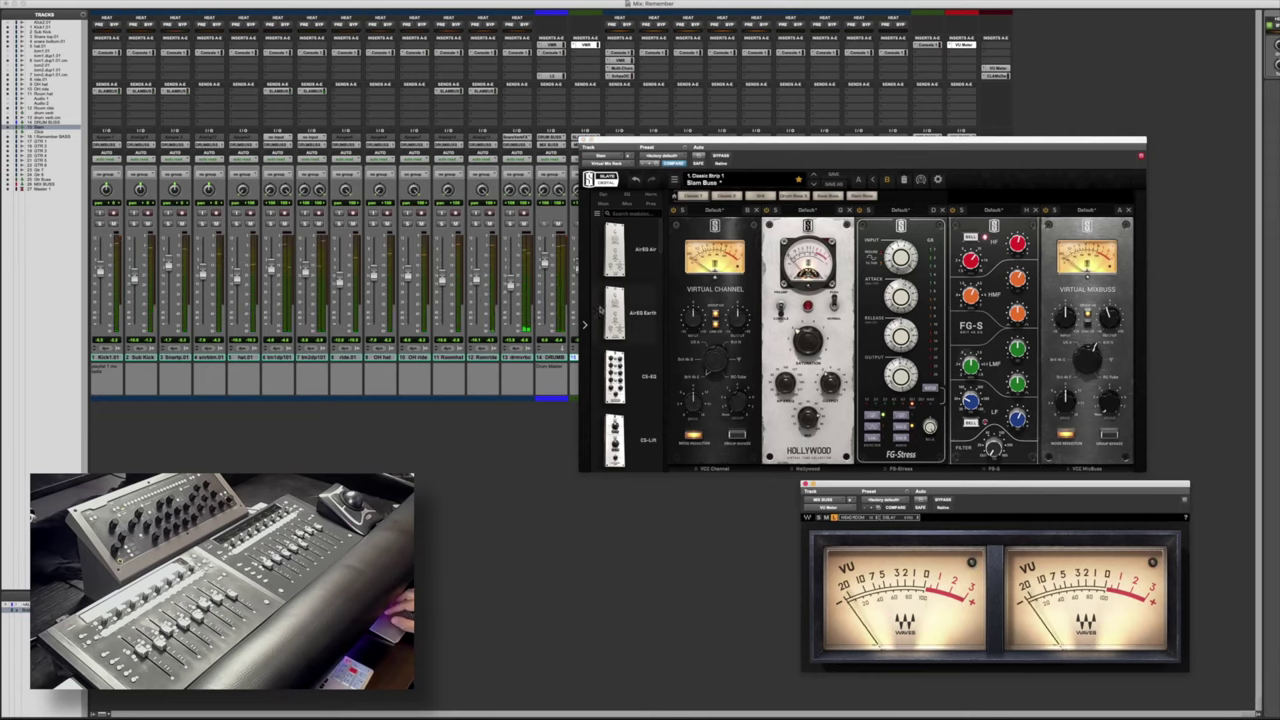
pyautogui.click(582, 141)
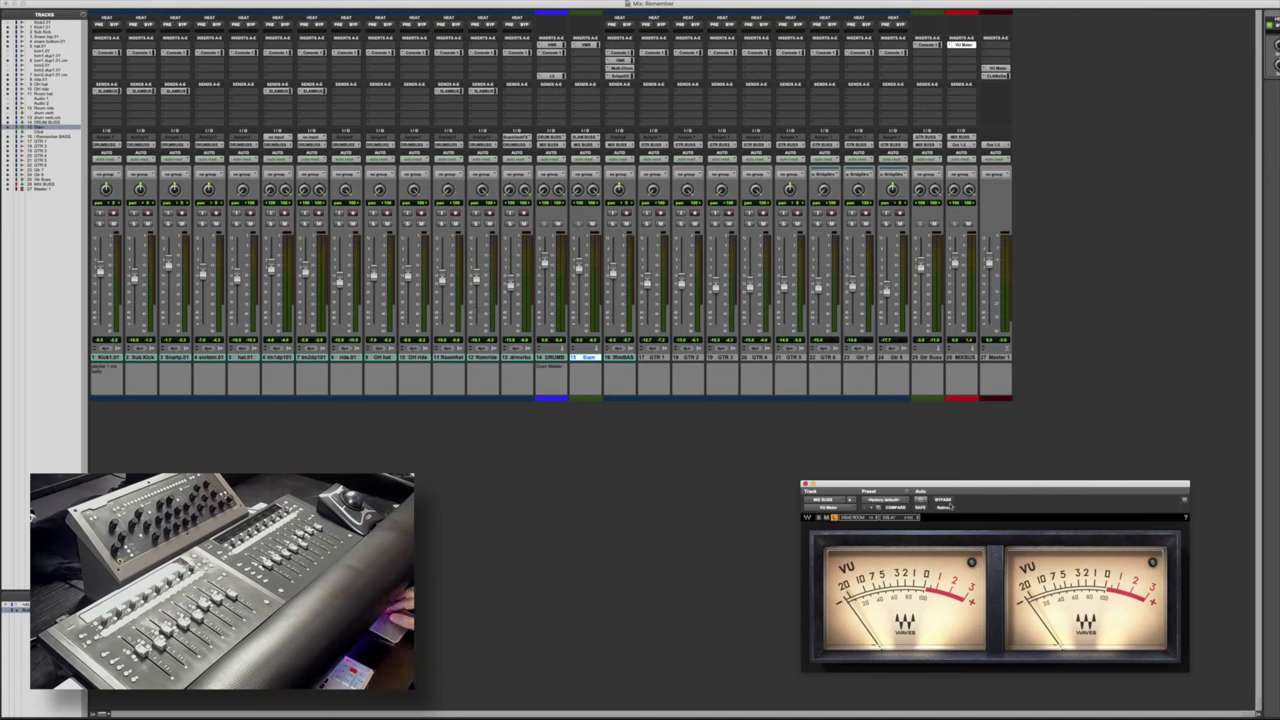
# Step: Move the VU meter aside and play the mix from the song's beginning in the Edit window
pyautogui.moveTo(975, 486); pyautogui.dragTo(1027, 484)
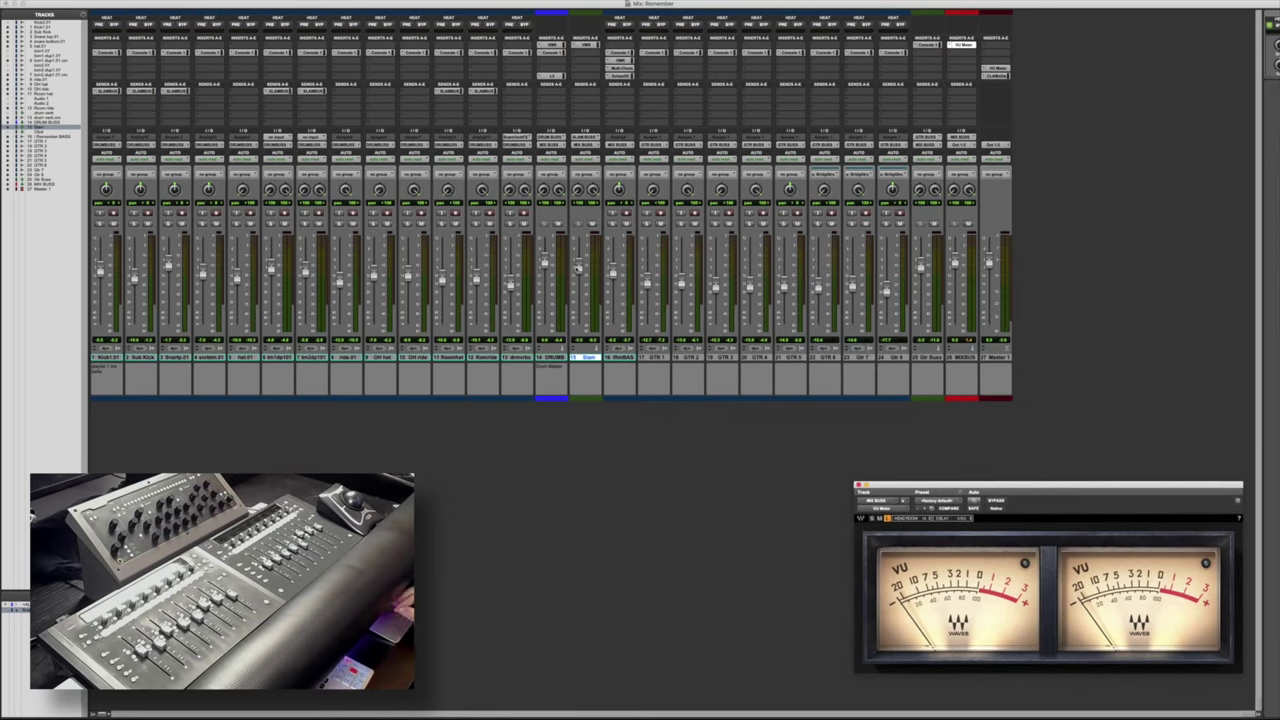
pyautogui.press('space')
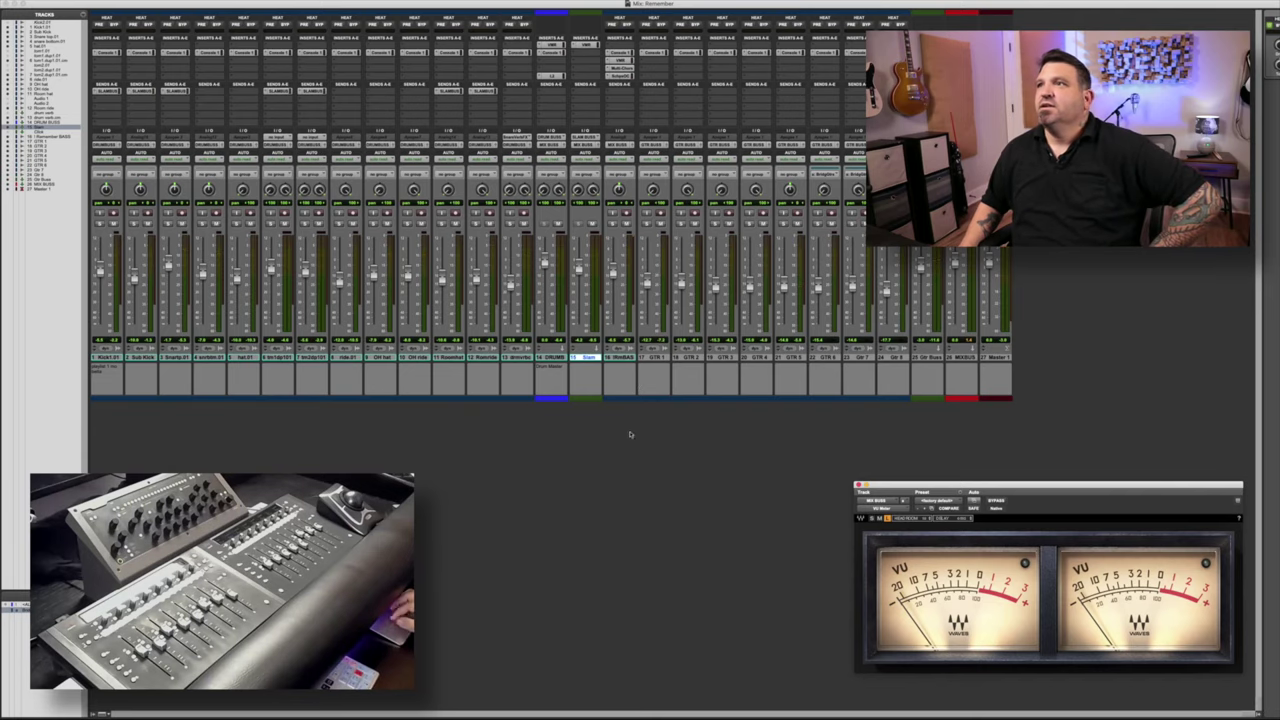
pyautogui.press('super+equal')
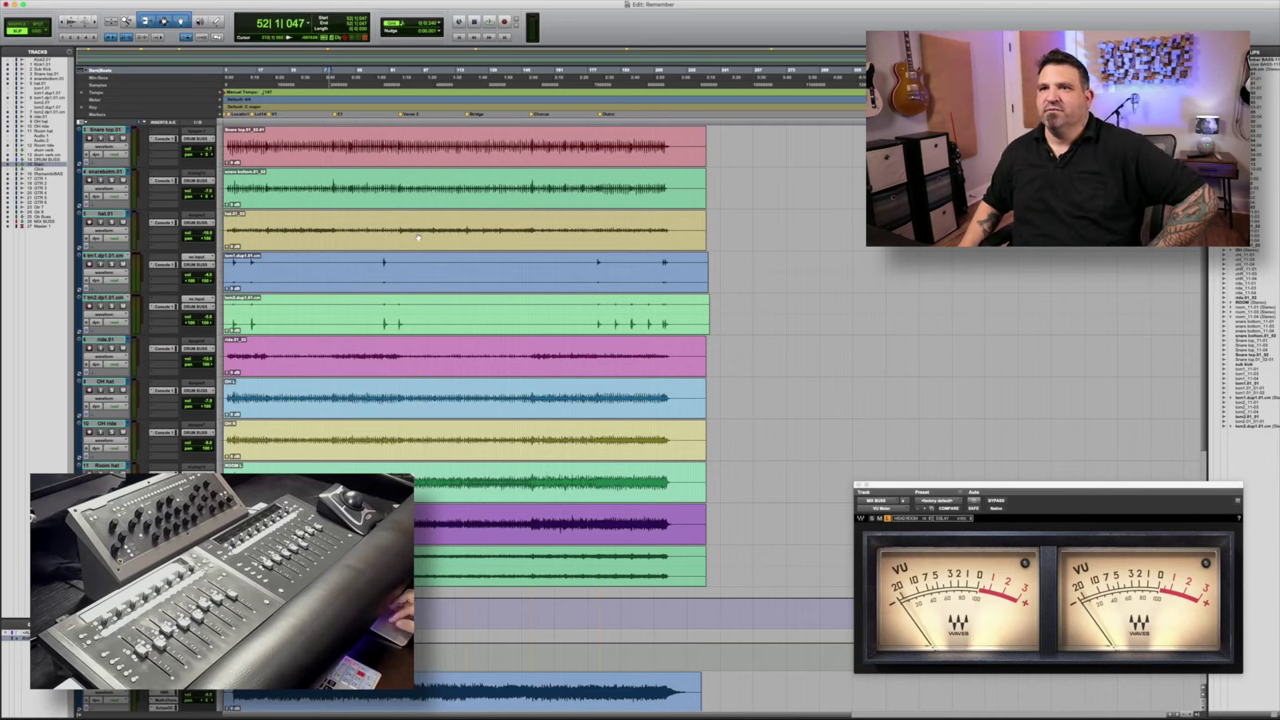
pyautogui.click(309, 194)
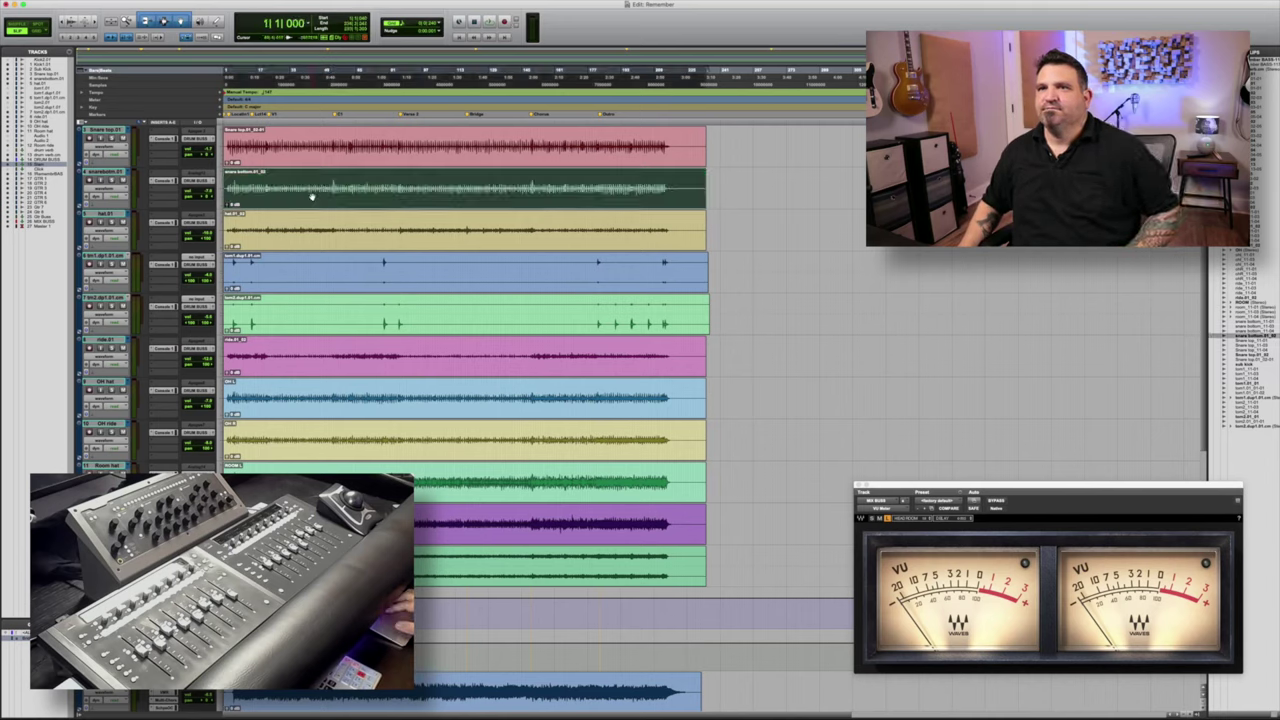
pyautogui.press('space')
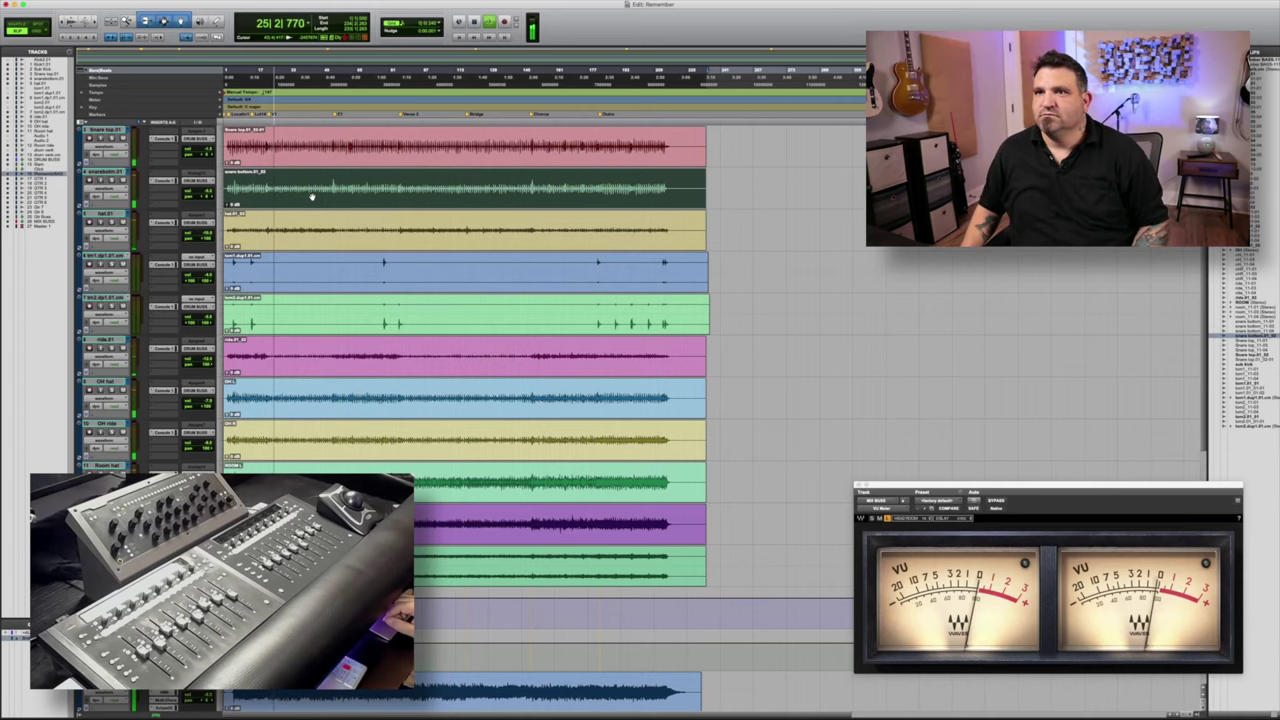
# Step: In Console 1 on OH ride, set high mid gain to 2.0 dB, high gain to 0.8 dB, and character to 3.8
pyautogui.press('space')
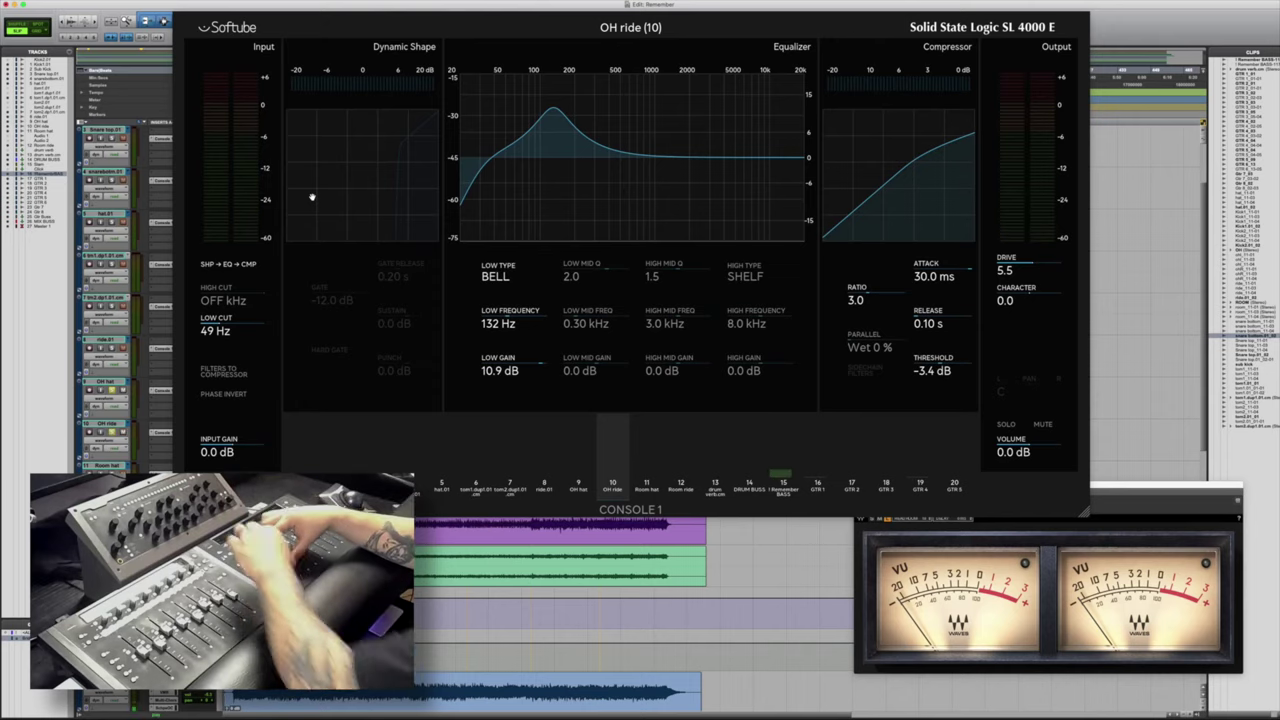
pyautogui.press('space')
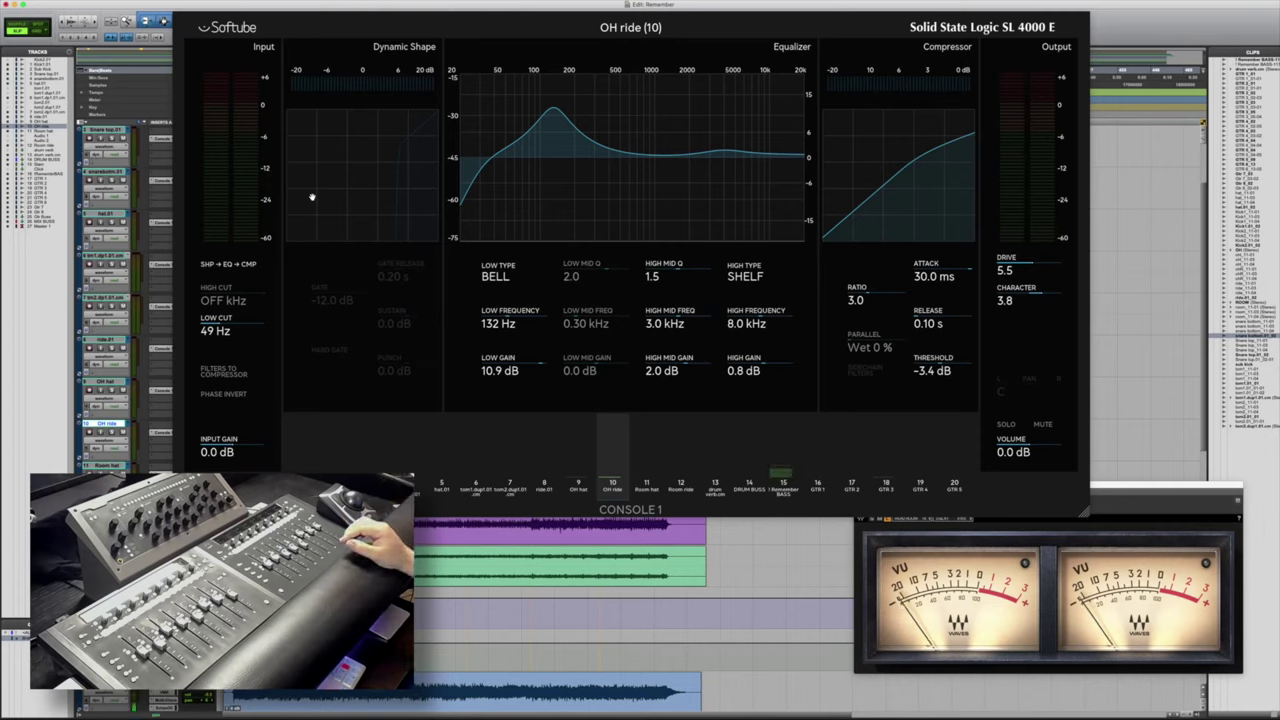
pyautogui.press('space')
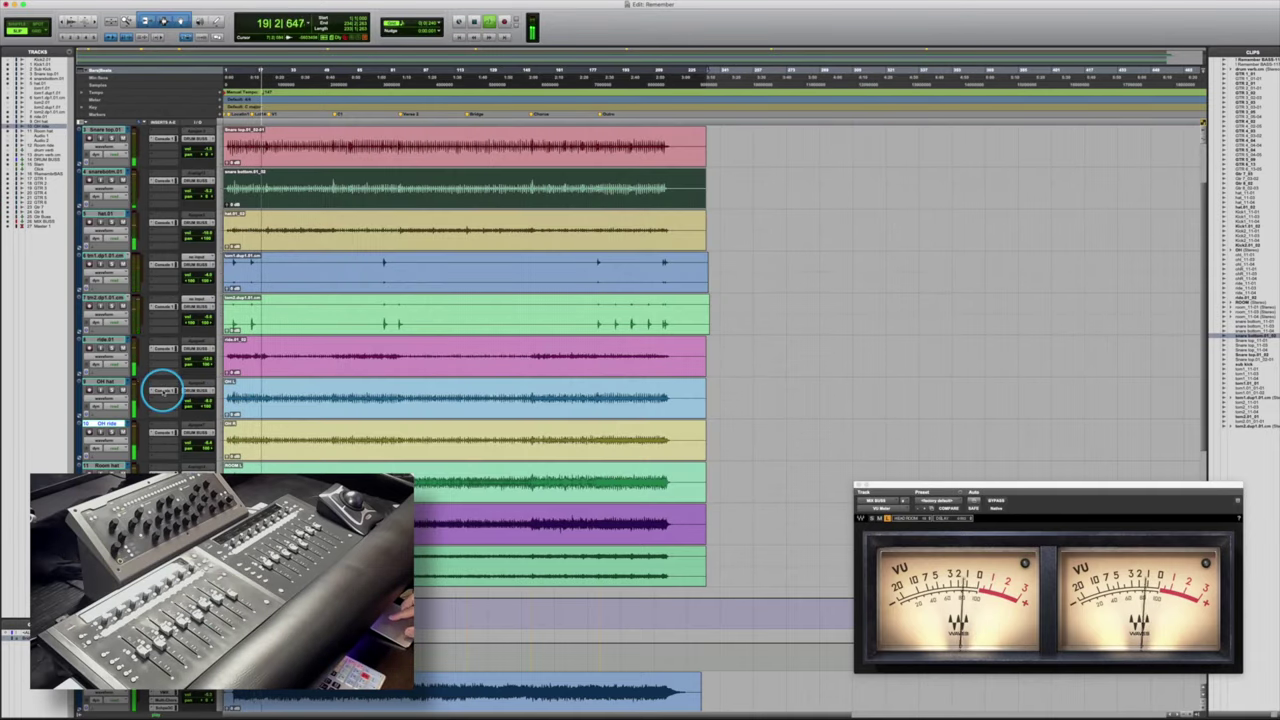
# Step: Toggle the Console 1 bypass on OH hat to compare during playback, and restart playback from the song's beginning
pyautogui.keyDown('super'); pyautogui.click(163, 391); pyautogui.keyUp('super')
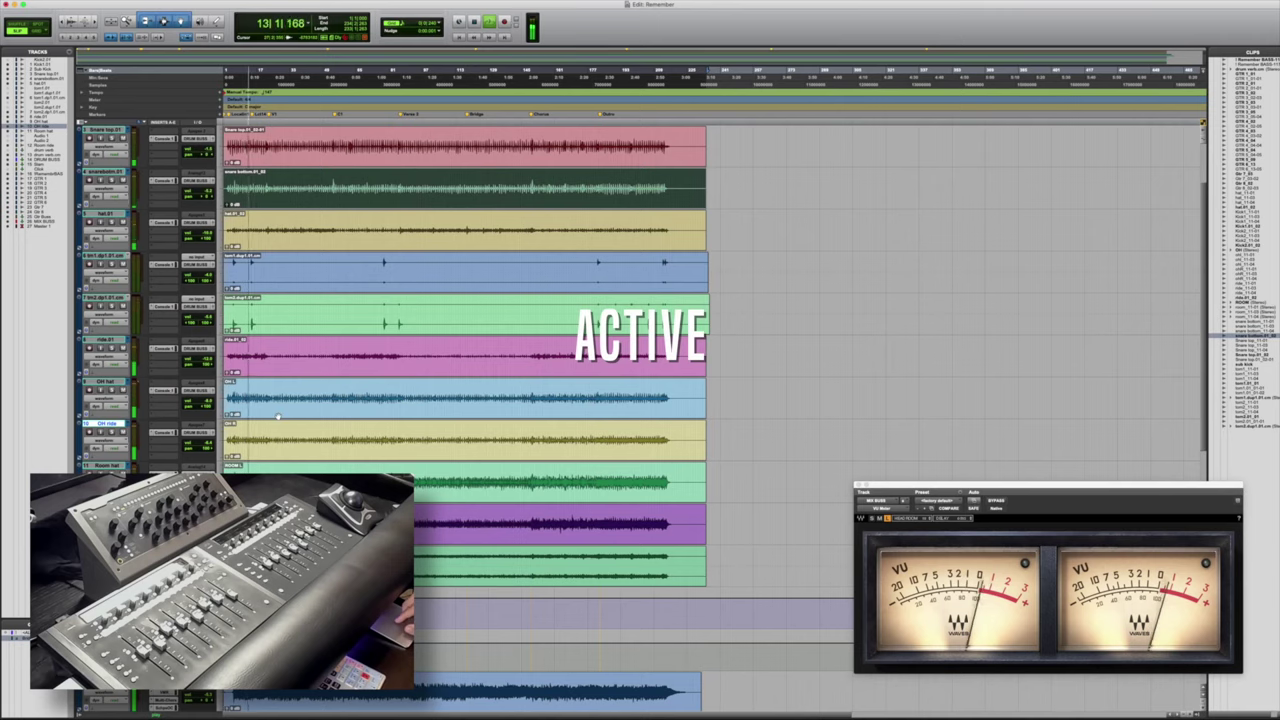
pyautogui.press('space')
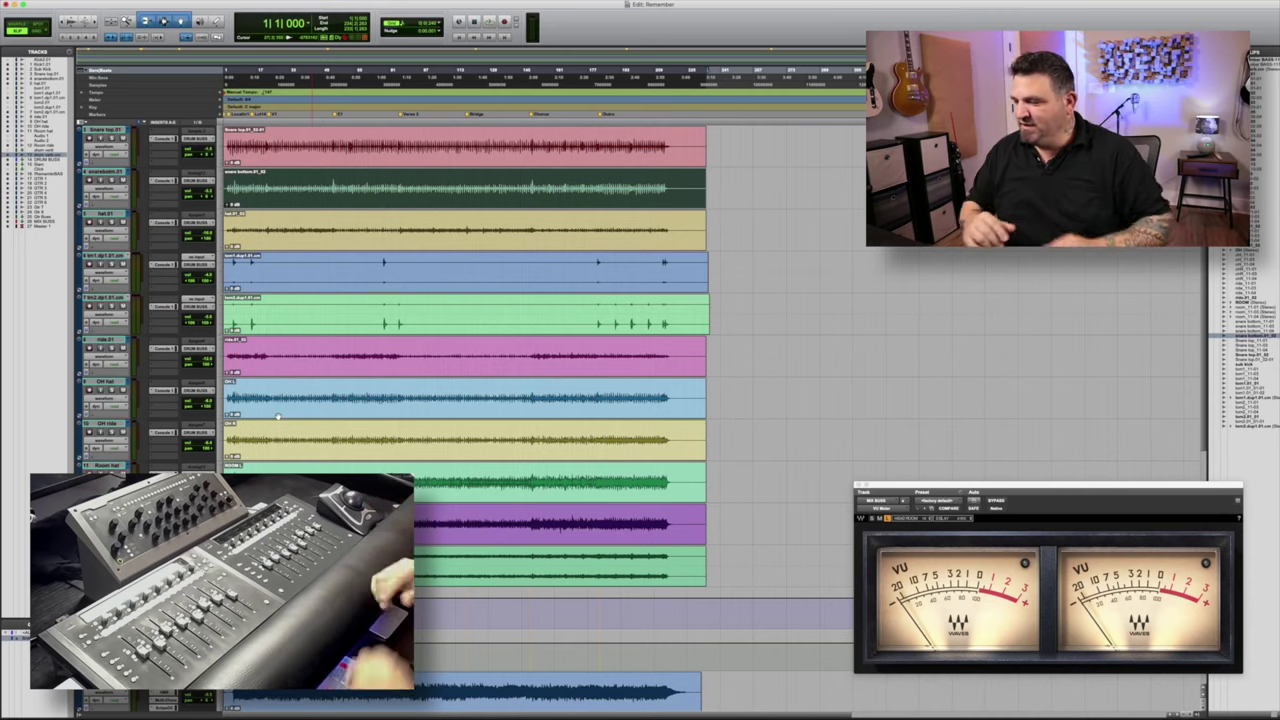
pyautogui.press('space')
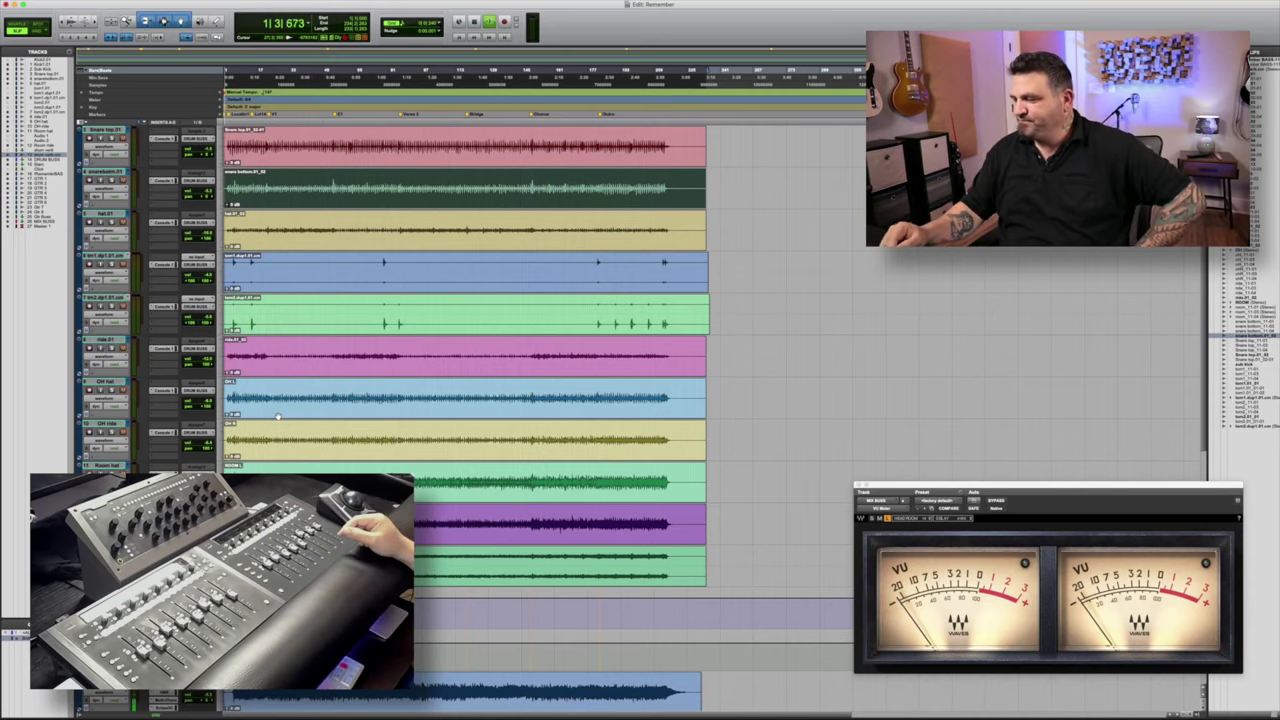